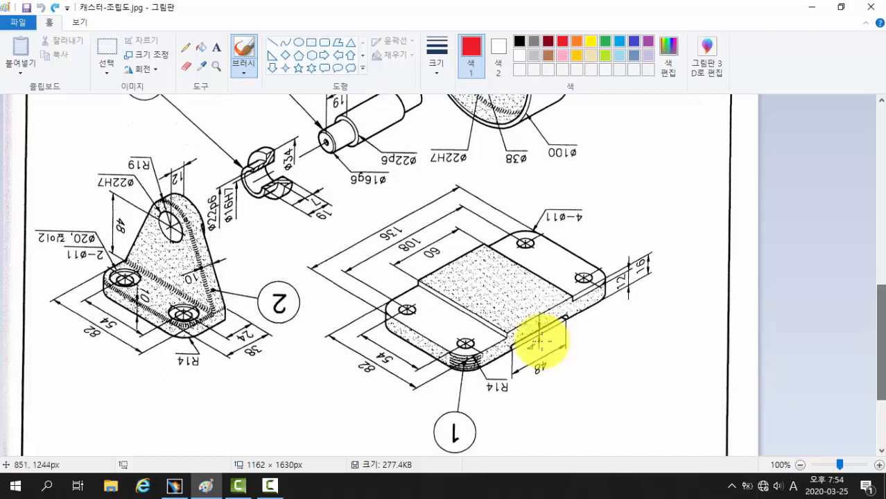
# - Draw red check marks on the base plate (part 1), on the bracket (part 2) and beside balloon 4 of the shaft
pyautogui.moveTo(455, 266)
pyautogui.mouseDown()
pyautogui.moveTo(465, 287)
pyautogui.moveTo(506, 236)
pyautogui.mouseUp()
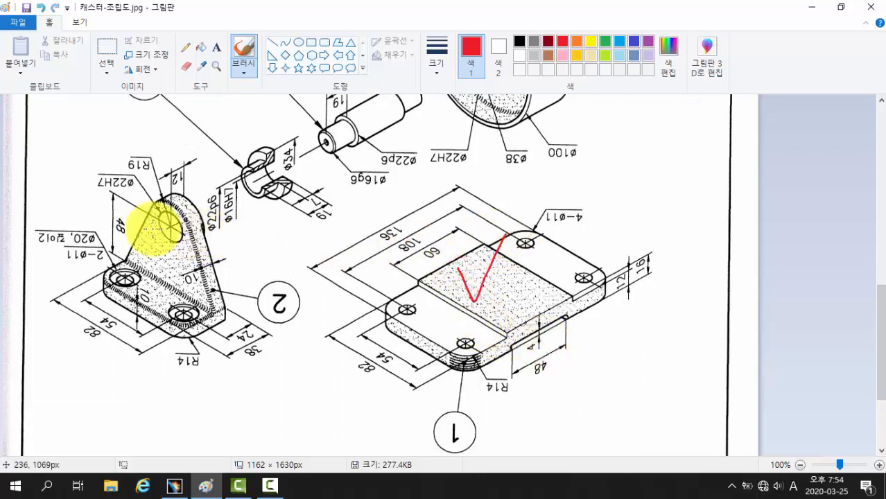
pyautogui.moveTo(151, 236); pyautogui.dragTo(179, 215)
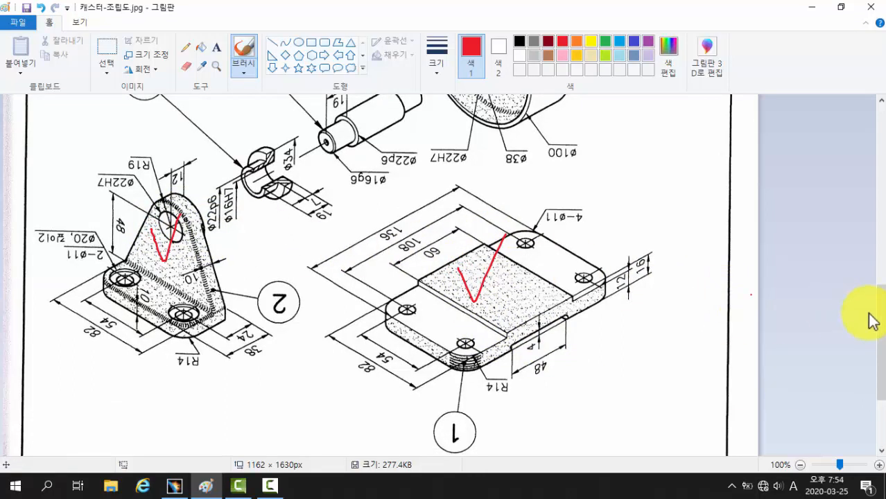
pyautogui.moveTo(876, 313); pyautogui.dragTo(883, 249)
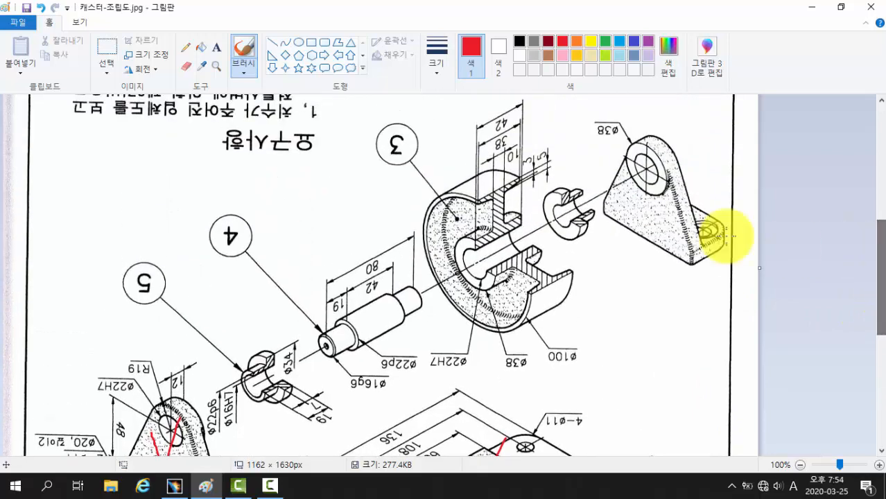
pyautogui.click(410, 142)
pyautogui.click(246, 229)
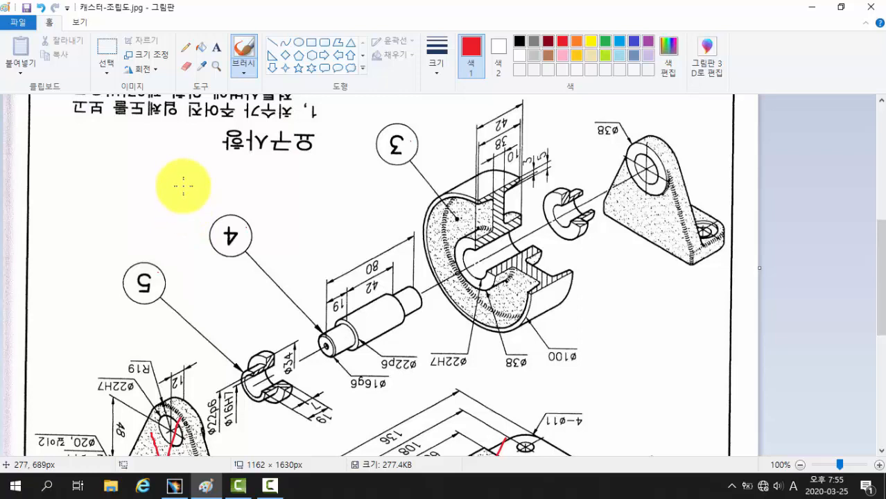
pyautogui.moveTo(220, 204); pyautogui.dragTo(243, 182)
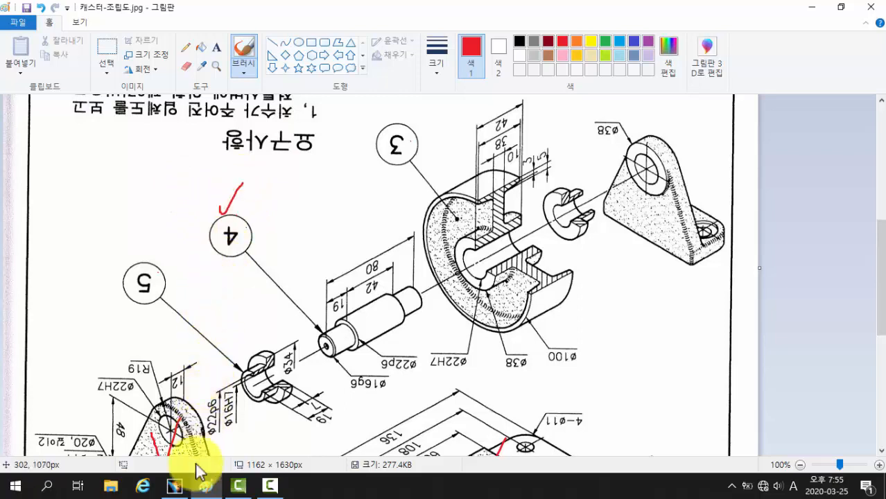
# - Switch to CATIA V5 and create a new Part Design part named Part1 with the default options
pyautogui.click(178, 489)
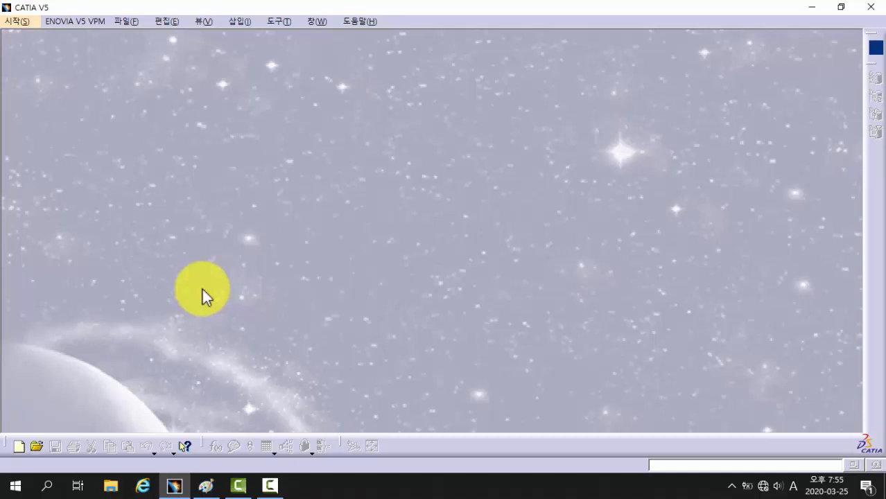
pyautogui.click(18, 23)
pyautogui.moveTo(32, 51)
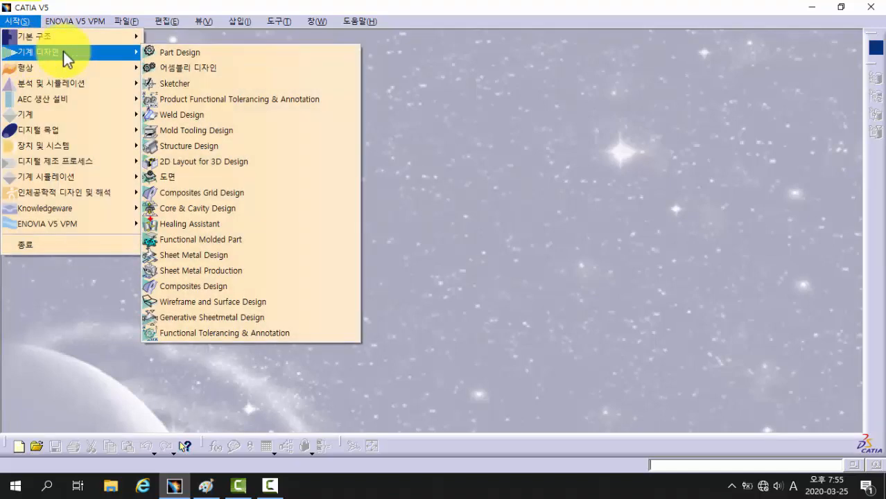
pyautogui.click(184, 54)
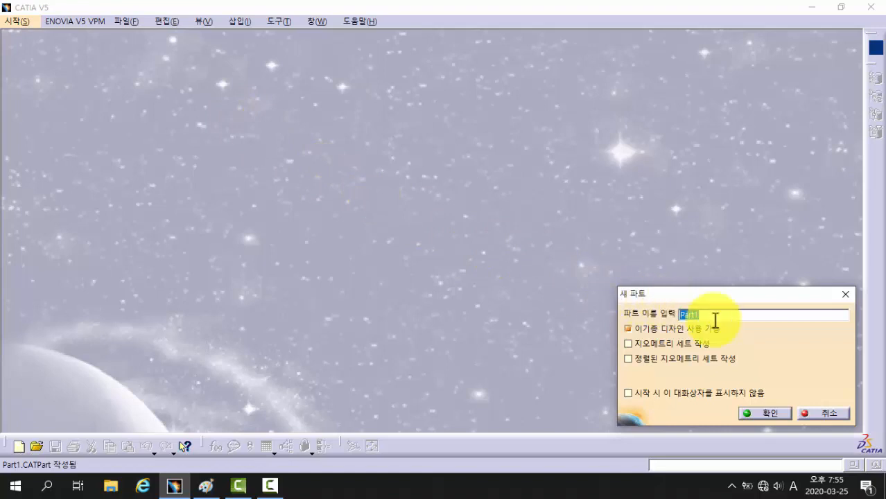
pyautogui.click(759, 416)
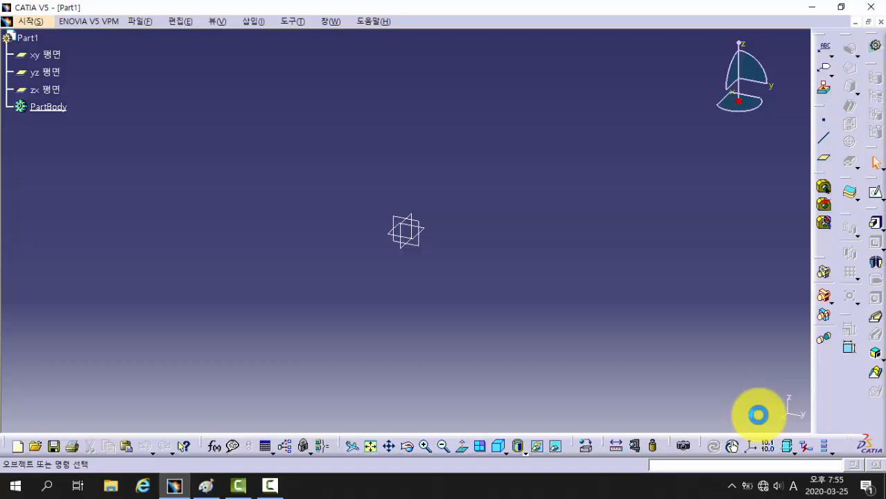
# - On the xy plane, sketch a closed stepped shaft half-profile about 148 mm long and 30 mm high, with a raised middle section
pyautogui.click(876, 194)
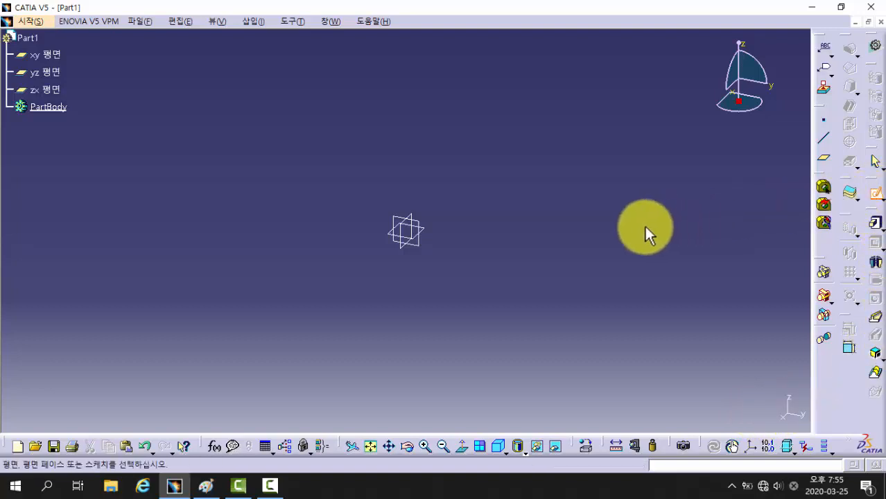
pyautogui.click(427, 228)
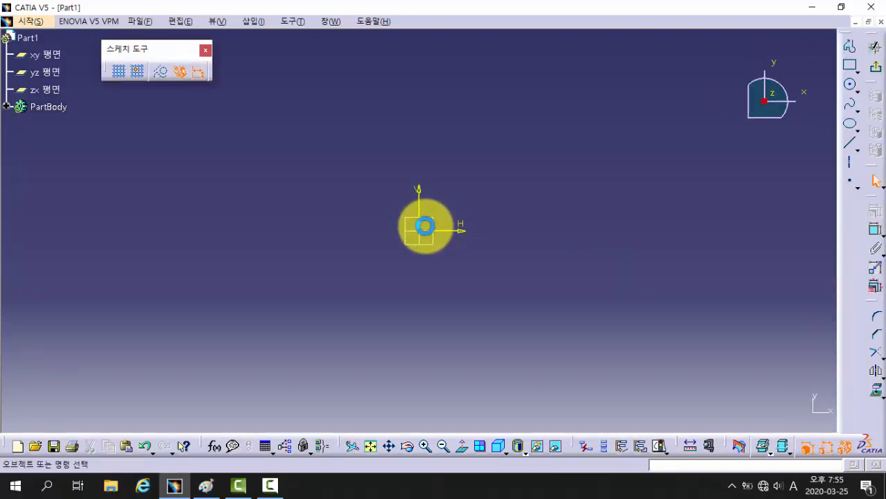
pyautogui.click(851, 49)
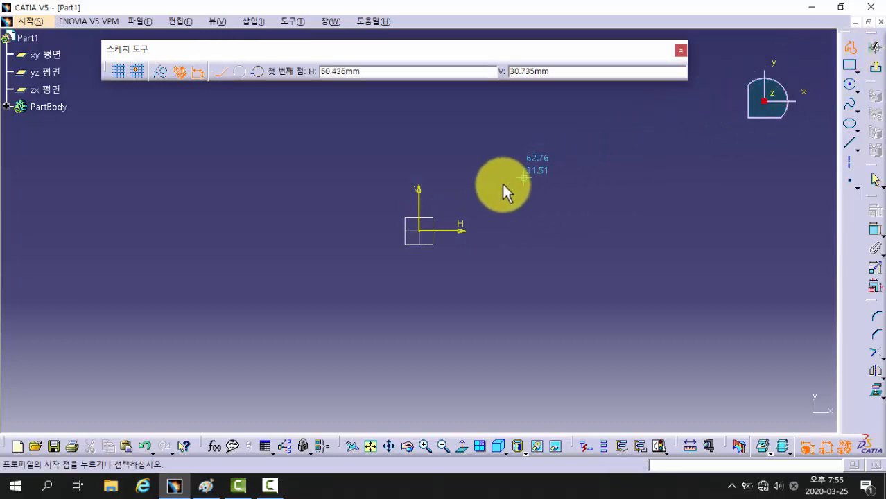
pyautogui.click(479, 200)
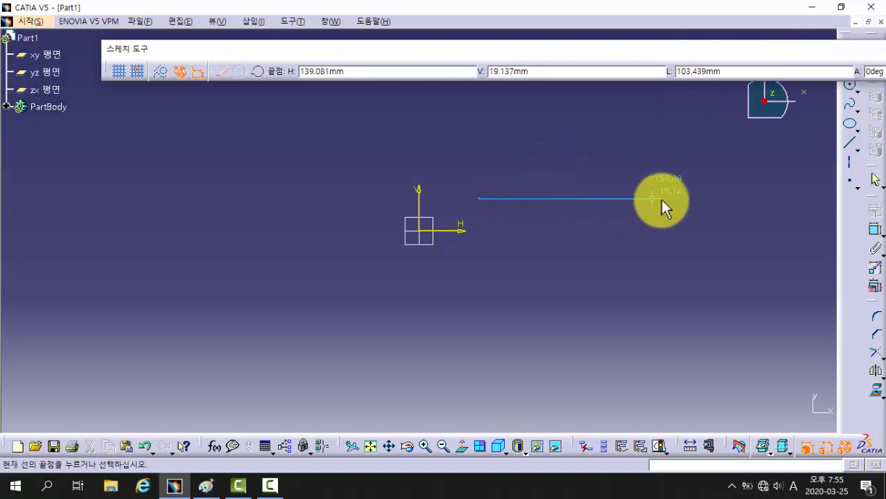
pyautogui.click(727, 199)
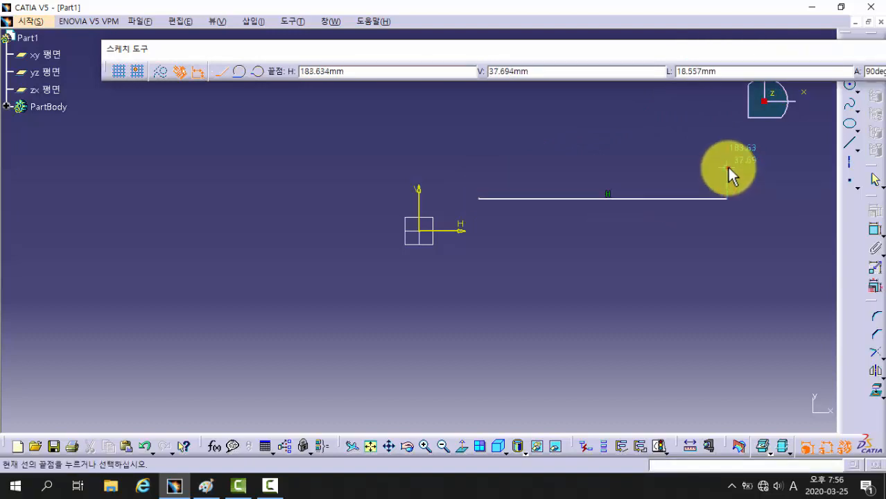
pyautogui.click(727, 167)
pyautogui.click(667, 168)
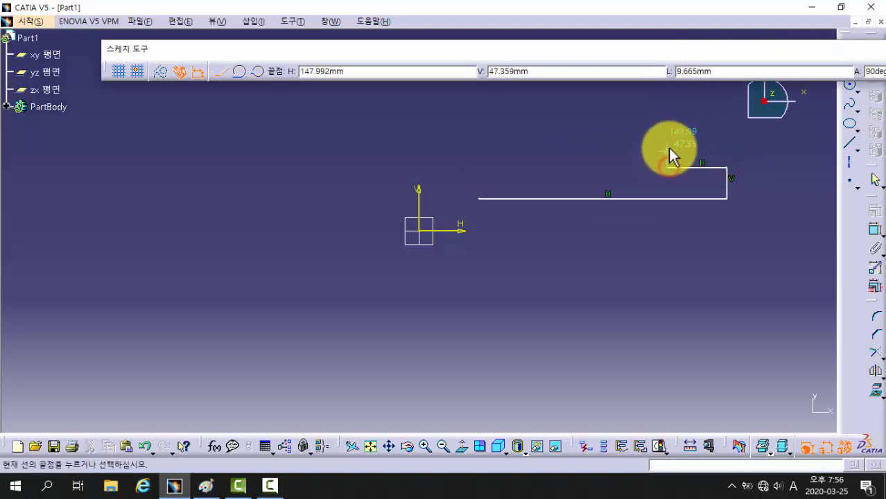
pyautogui.click(668, 148)
pyautogui.click(544, 149)
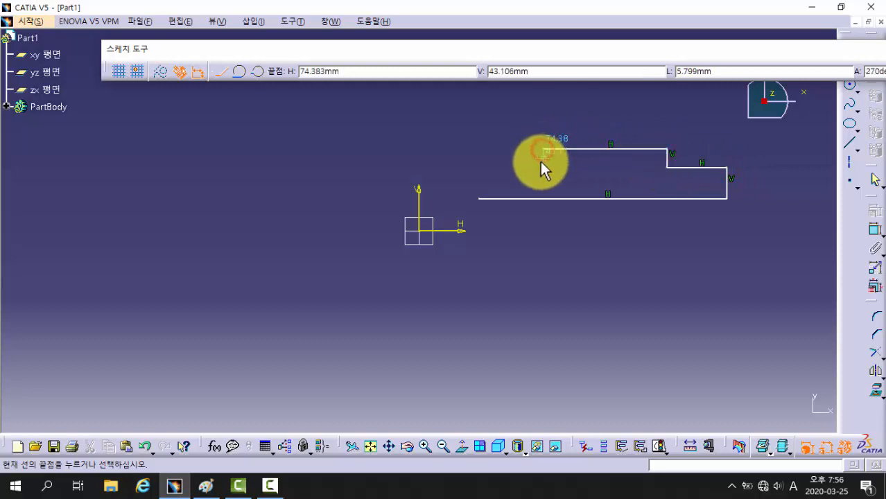
pyautogui.click(544, 161)
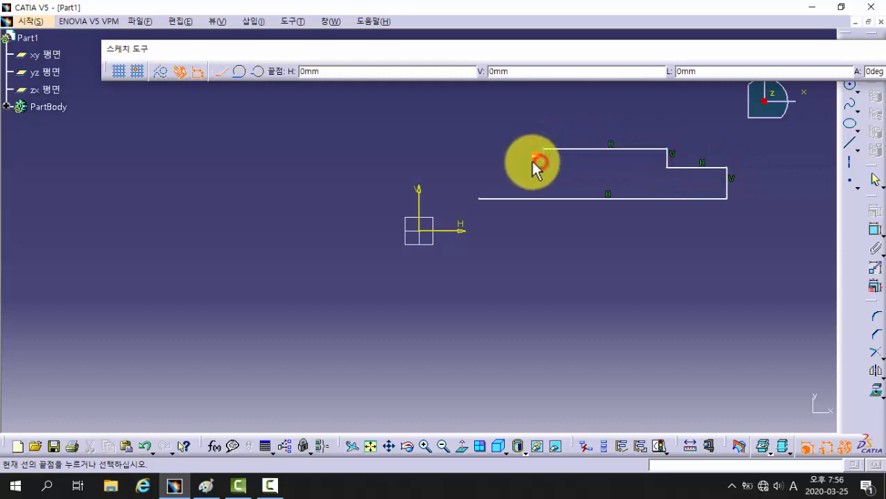
pyautogui.click(478, 161)
pyautogui.click(479, 199)
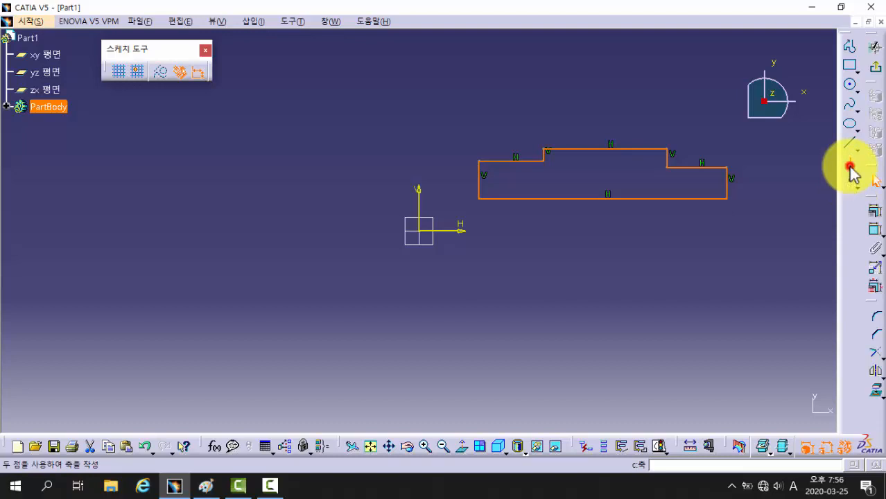
# - Draw a horizontal axis along the profile's bottom edge, from its lower-left corner to beyond the right end
pyautogui.click(851, 172)
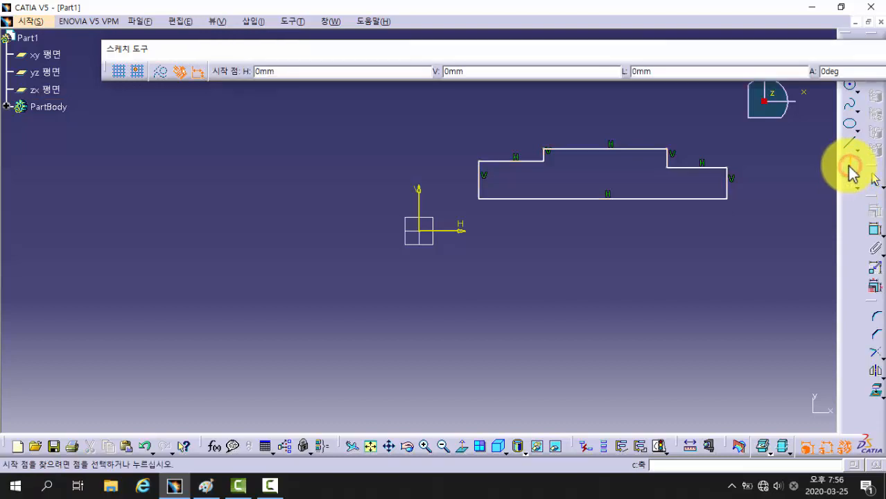
pyautogui.click(479, 200)
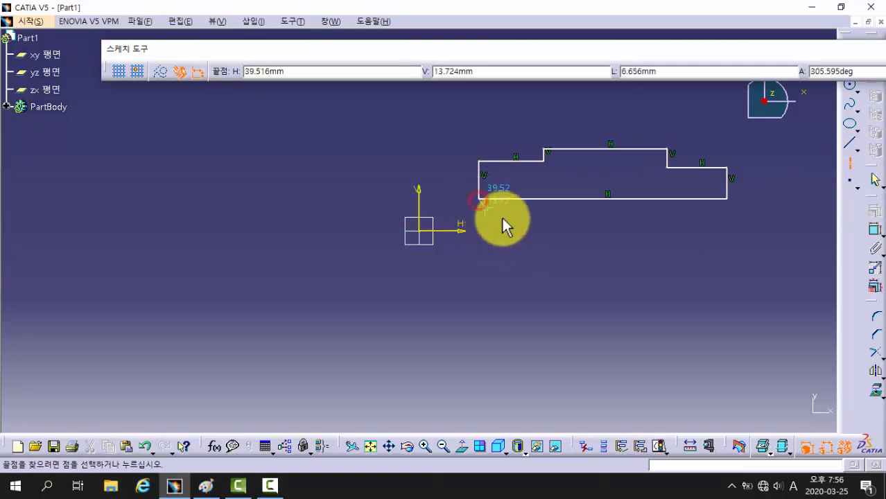
pyautogui.click(792, 198)
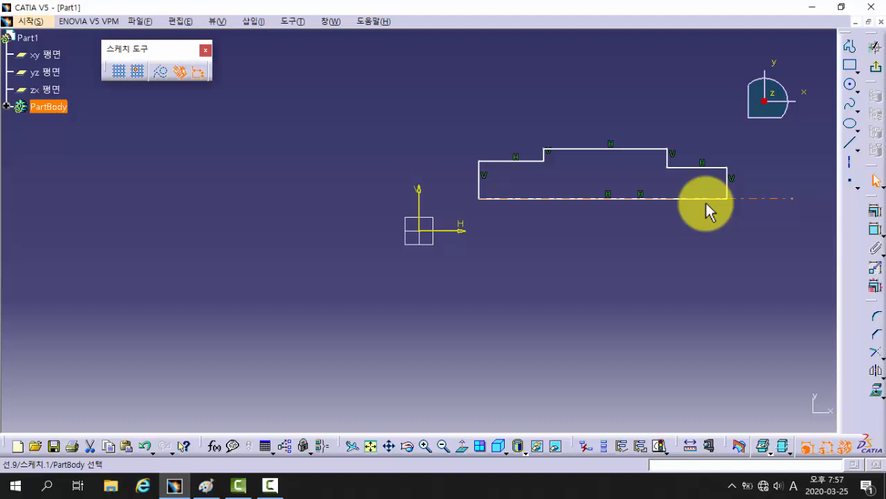
pyautogui.moveTo(706, 203); pyautogui.dragTo(558, 270, button='middle')
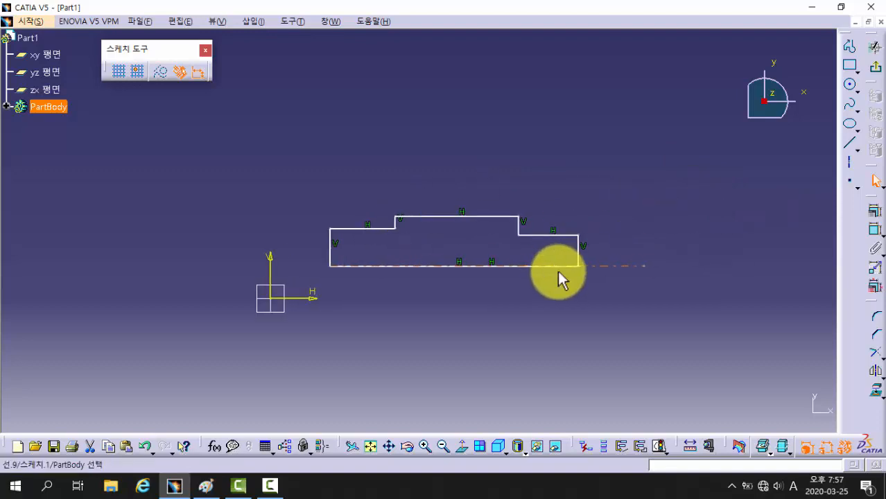
pyautogui.click(714, 220)
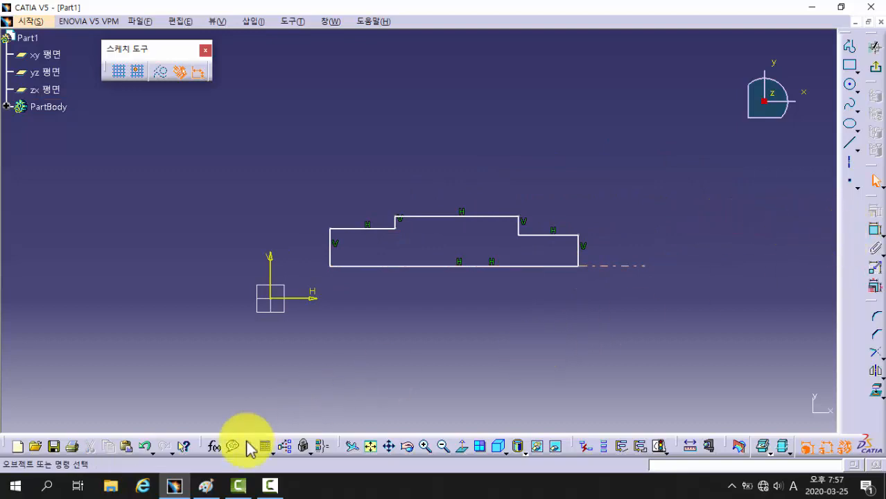
# - Check the shaft's lengths on the drawing in Paint, return to CATIA and constrain the length of the profile's left step to 19 mm
pyautogui.click(206, 488)
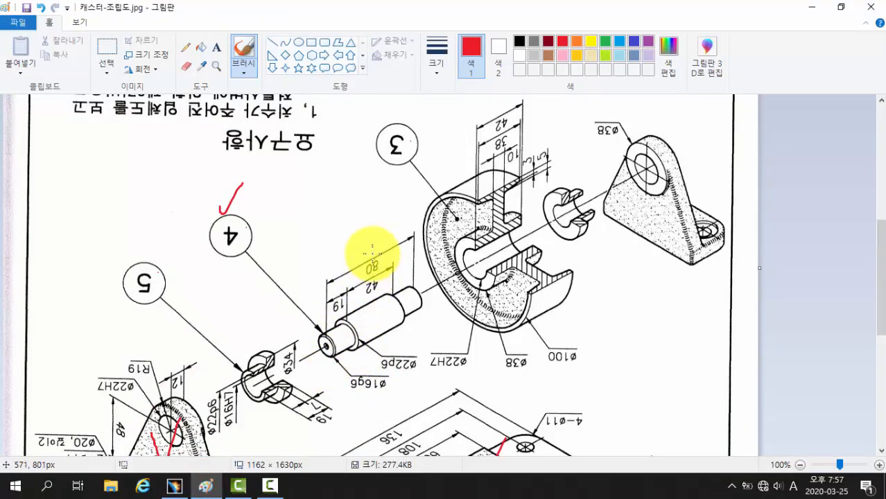
pyautogui.click(370, 253)
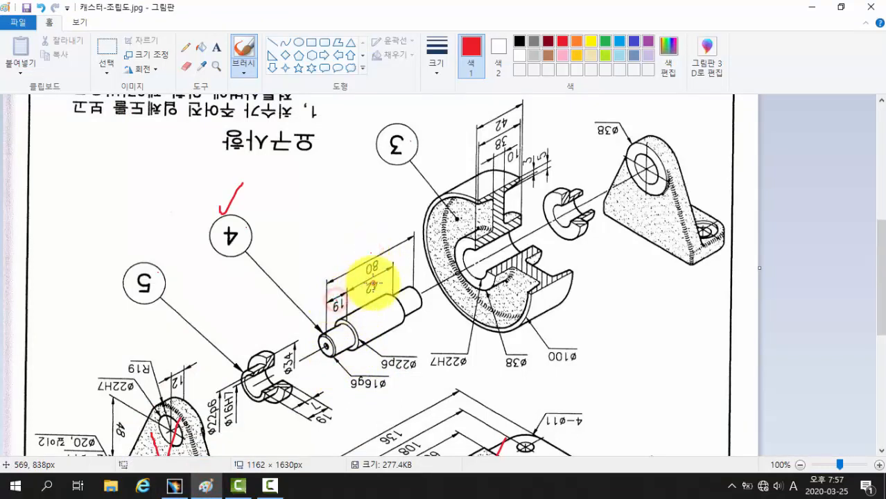
pyautogui.click(338, 310)
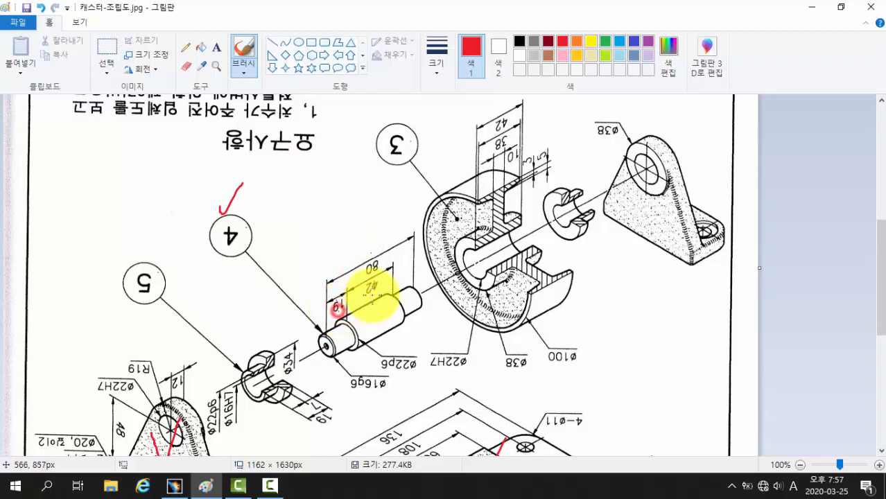
pyautogui.click(373, 294)
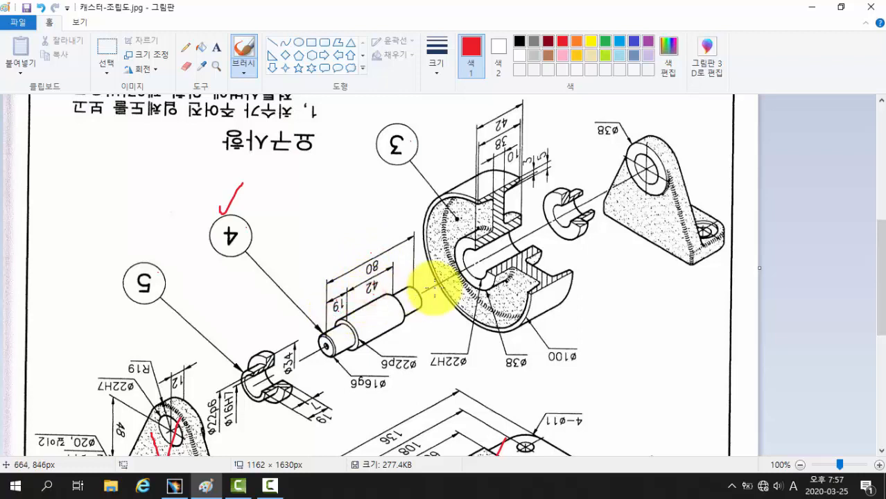
pyautogui.click(175, 487)
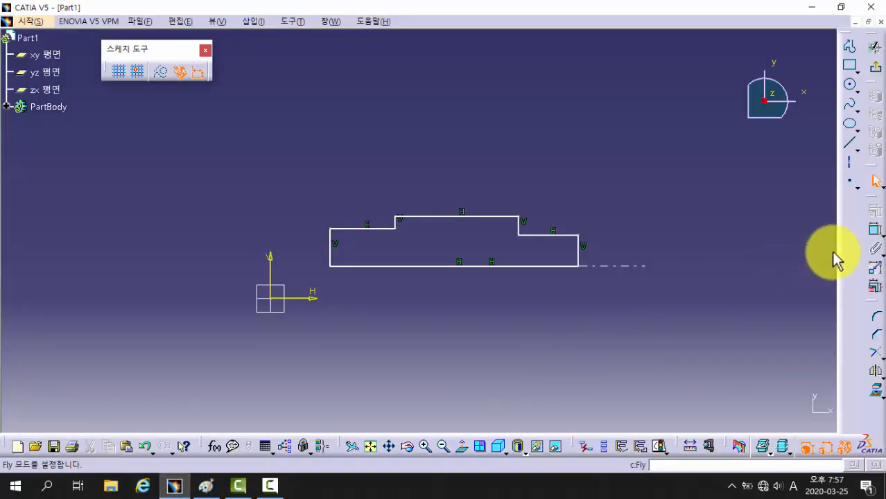
pyautogui.click(877, 229)
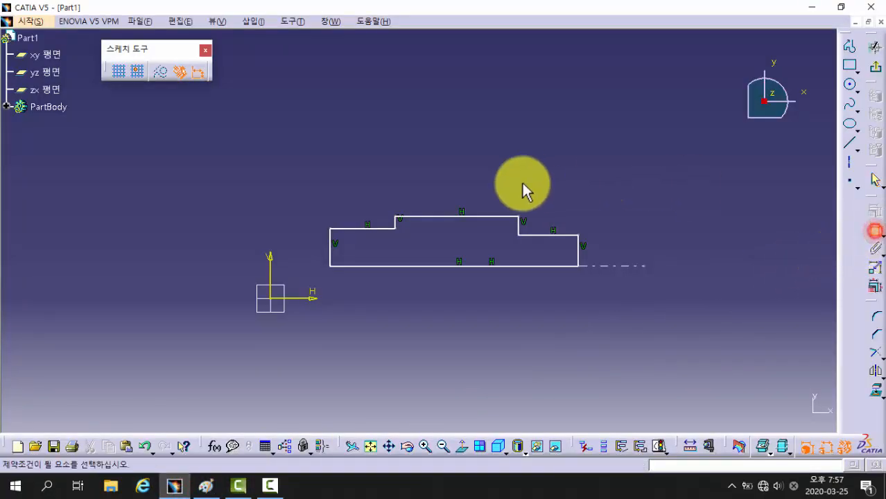
pyautogui.click(330, 239)
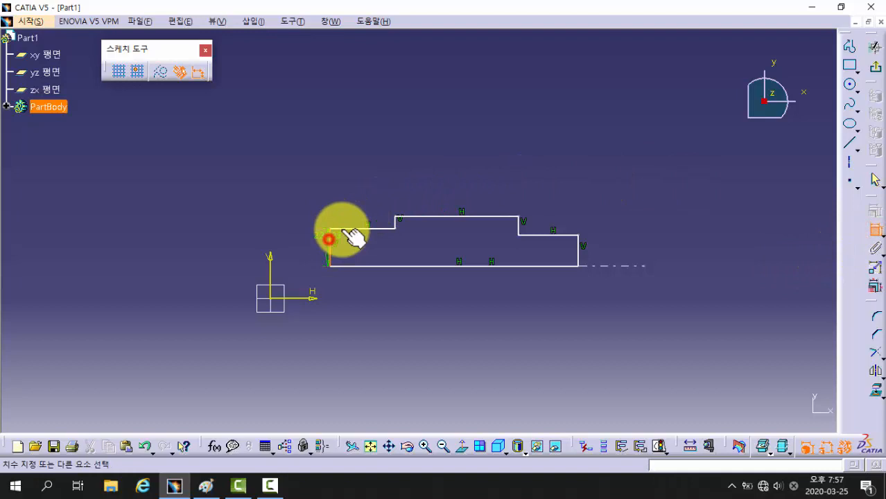
pyautogui.click(397, 222)
pyautogui.click(360, 197)
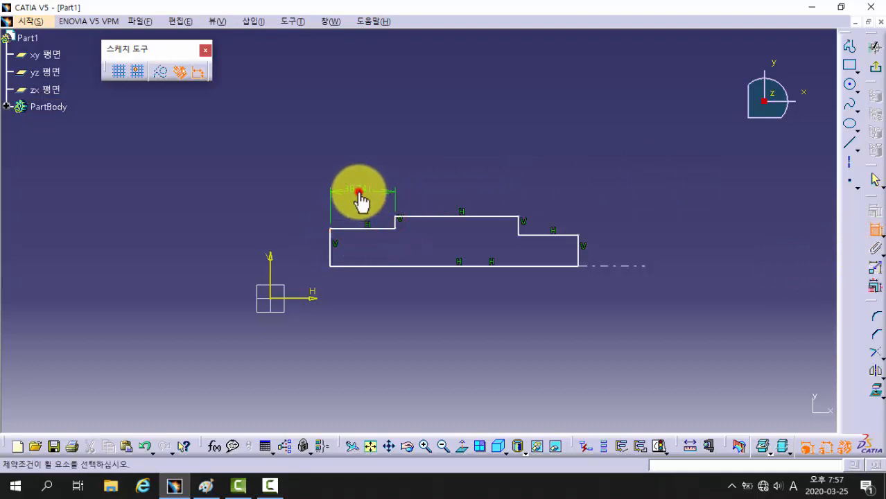
pyautogui.doubleClick(366, 198)
pyautogui.write('19')
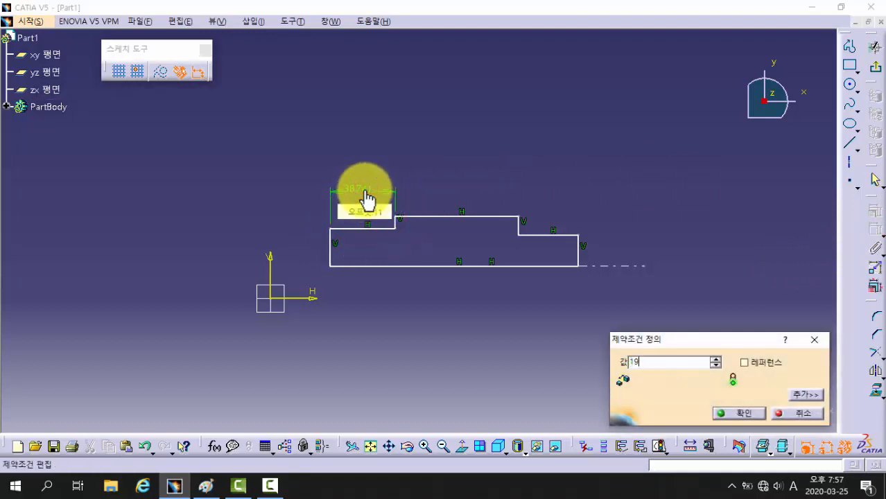
pyautogui.press('Return')
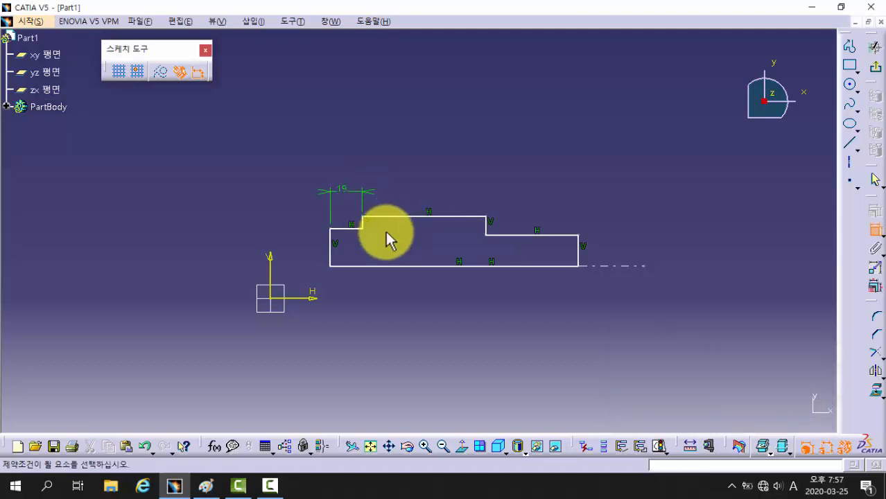
# - Constrain the length of the profile's raised middle section to 42 mm
pyautogui.click(363, 221)
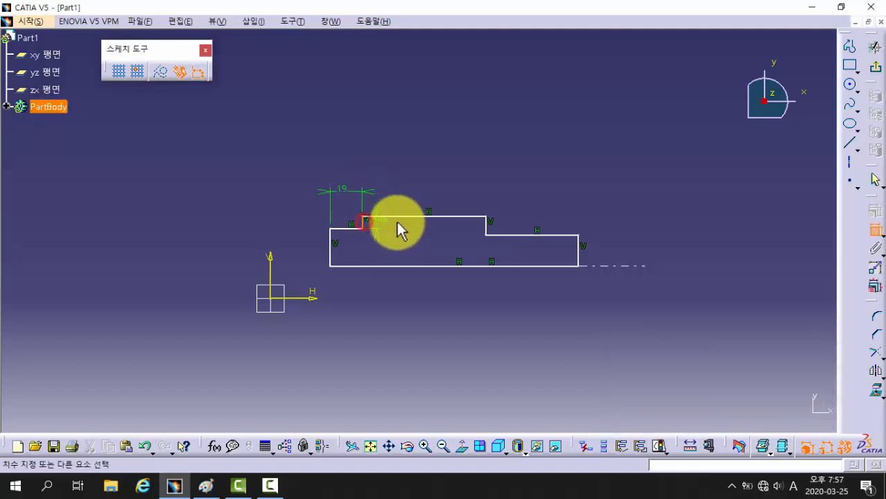
pyautogui.click(485, 225)
pyautogui.click(422, 173)
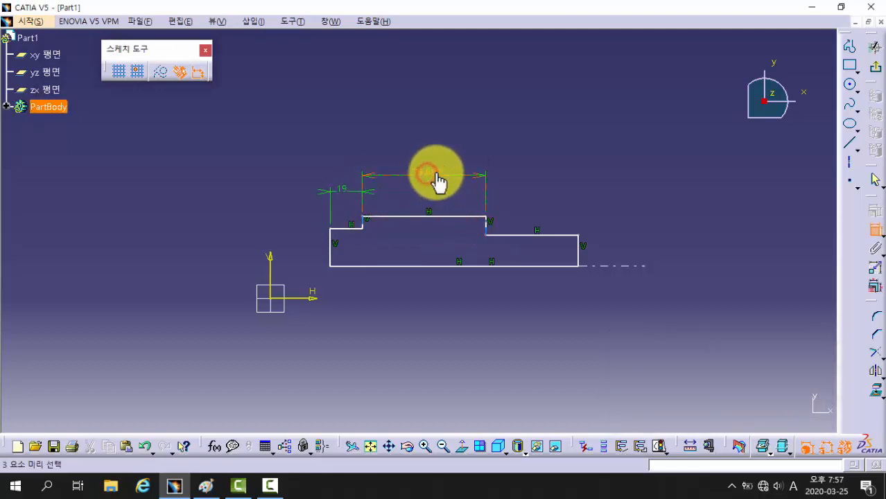
pyautogui.click(436, 173)
pyautogui.doubleClick(435, 174)
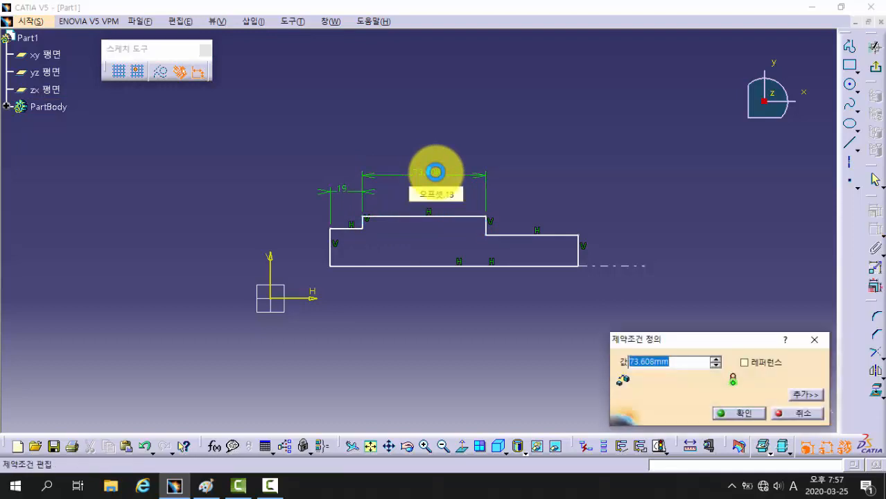
pyautogui.write('42')
pyautogui.press('Return')
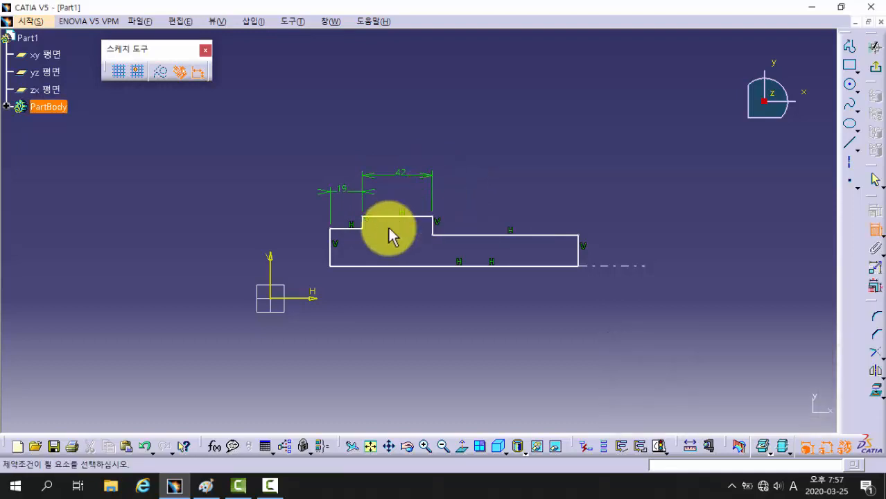
# - Constrain the profile's overall length between its two end edges to 80 mm
pyautogui.click(330, 248)
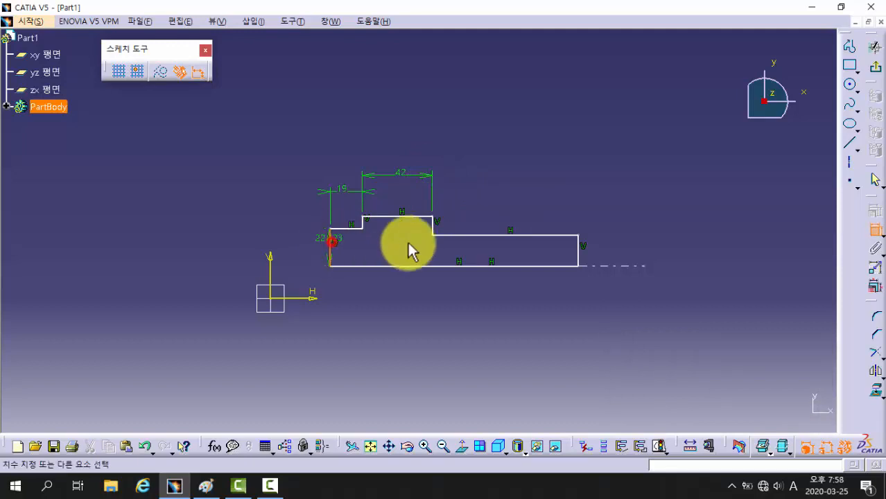
pyautogui.click(579, 249)
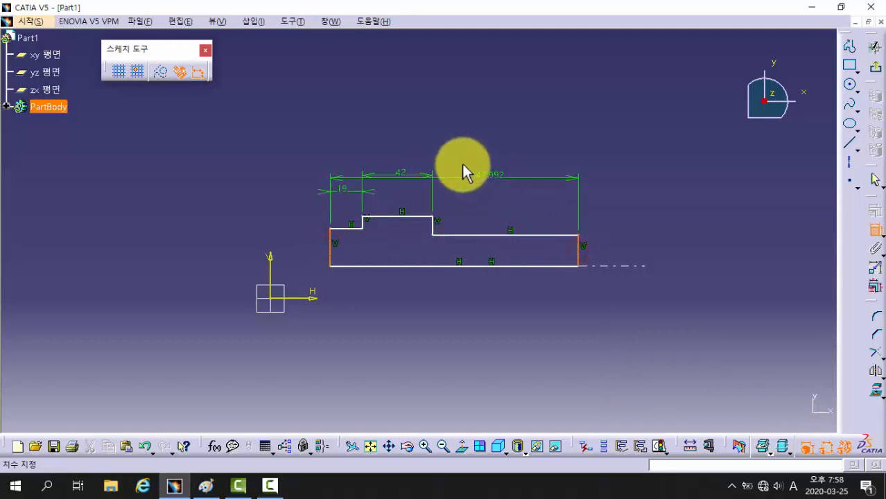
pyautogui.click(462, 162)
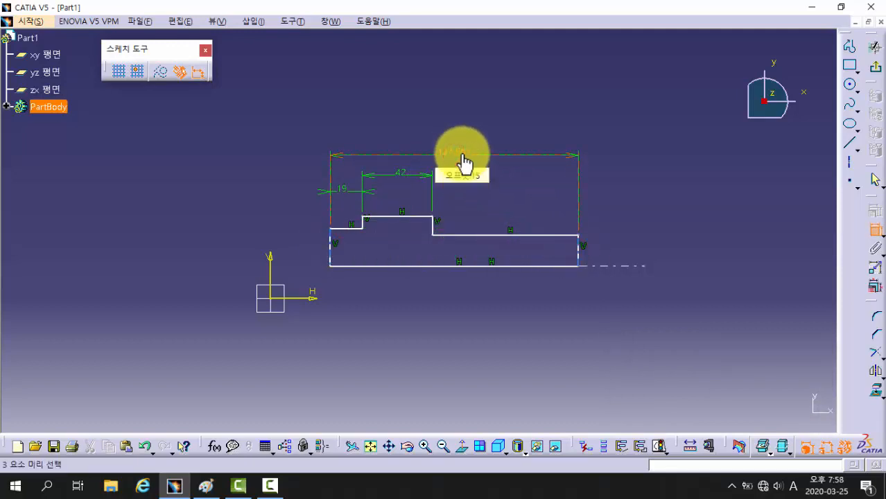
pyautogui.doubleClick(461, 153)
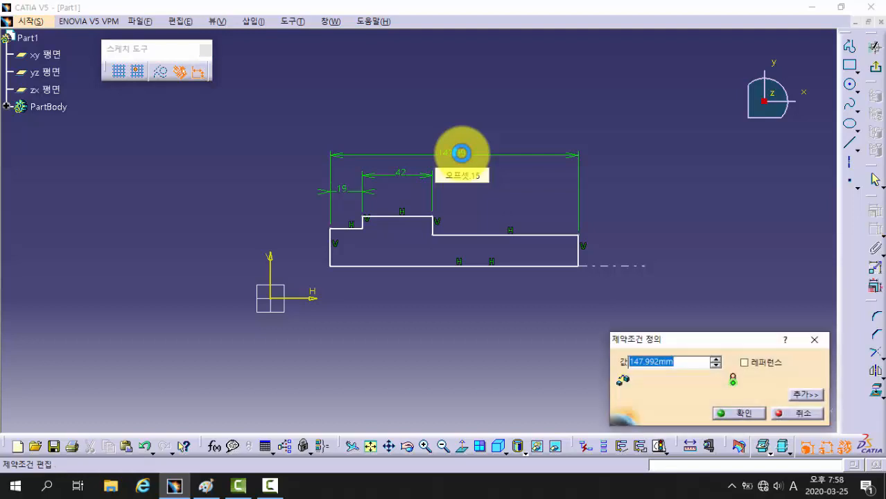
pyautogui.write('80')
pyautogui.press('Return')
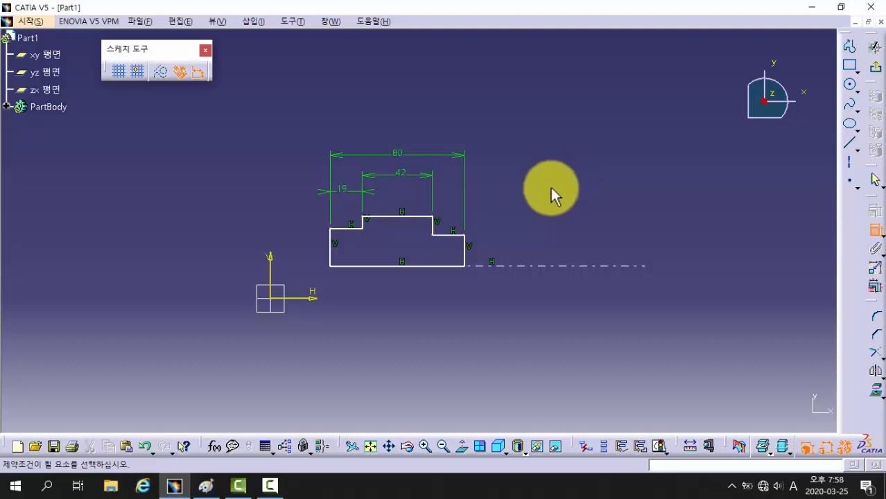
# - Check the shaft's diameters on the drawing in Paint, return to CATIA V5 and constrain the right step's diameter about the axis to 16 mm
pyautogui.click(205, 490)
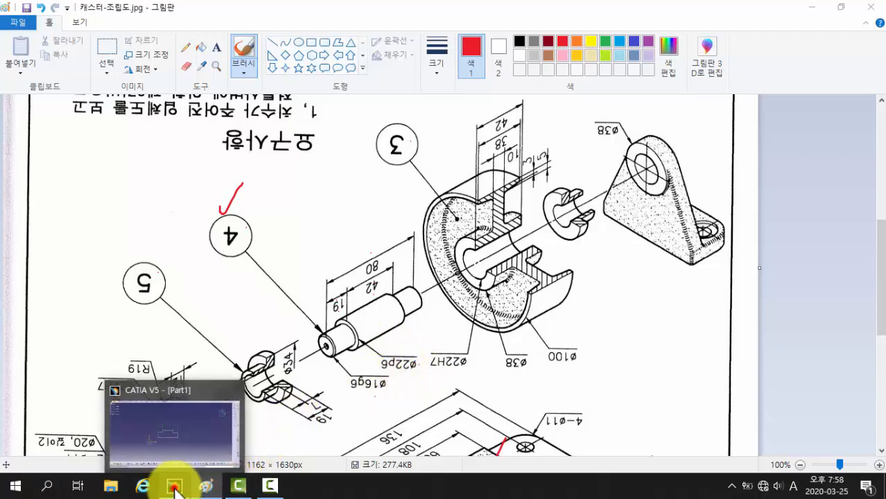
pyautogui.click(175, 490)
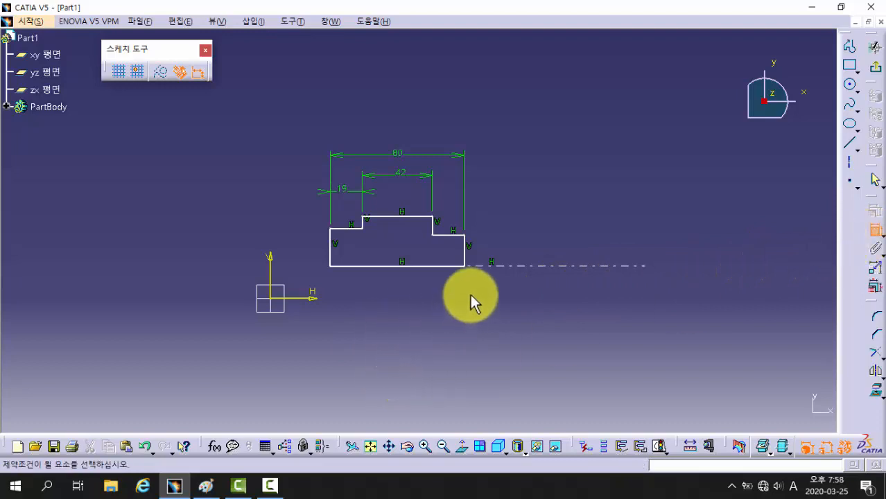
pyautogui.click(497, 267)
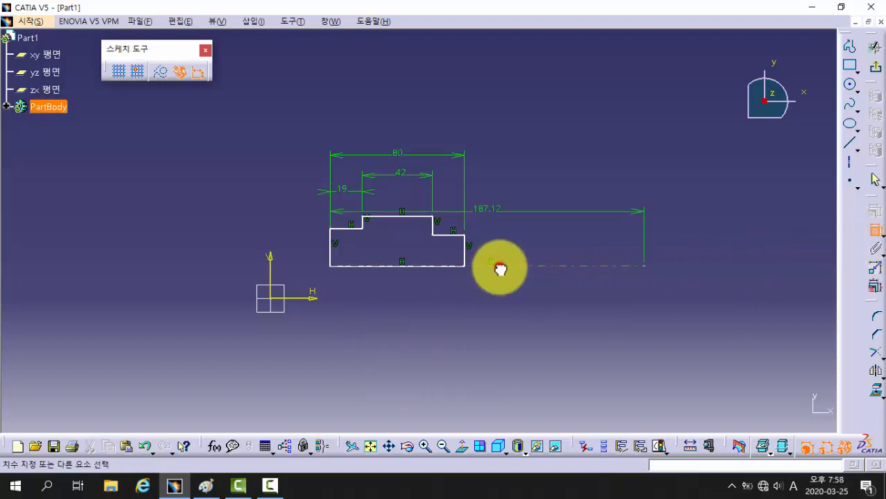
pyautogui.click(451, 235)
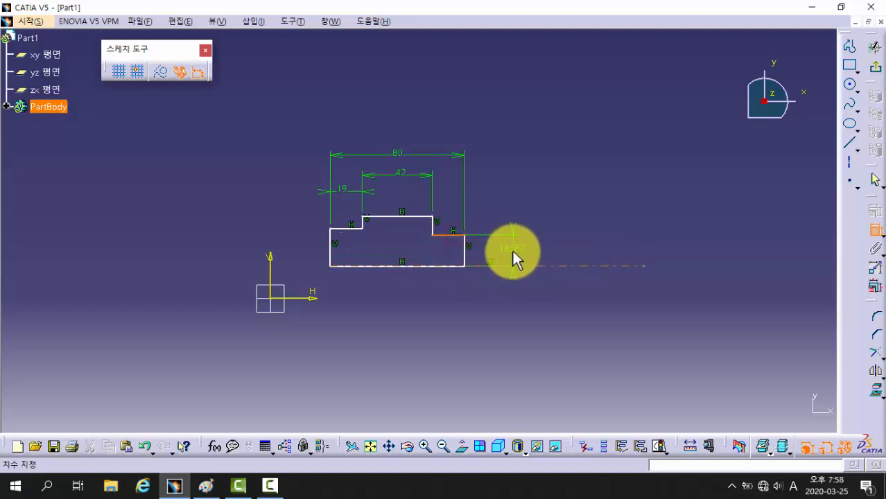
pyautogui.rightClick(513, 258)
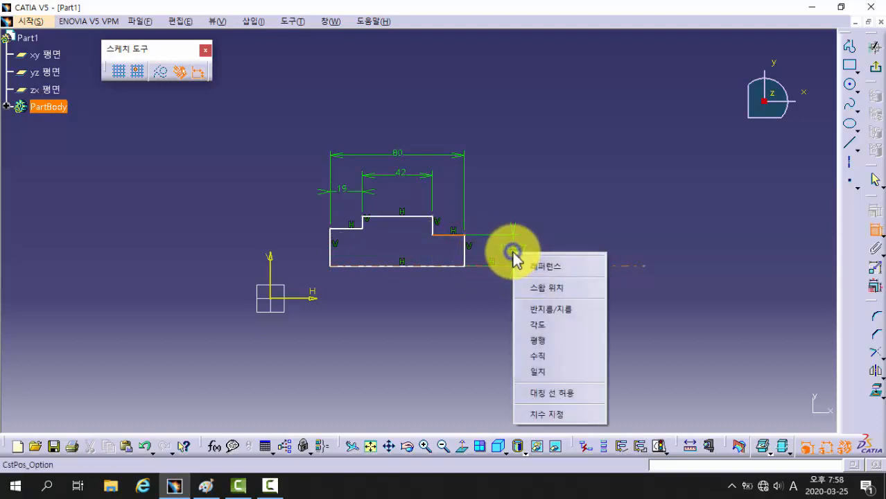
pyautogui.click(571, 309)
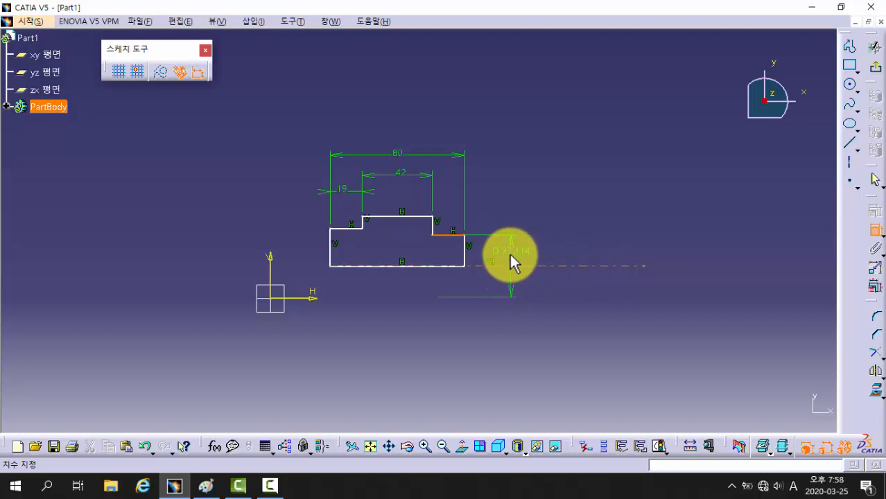
pyautogui.click(511, 262)
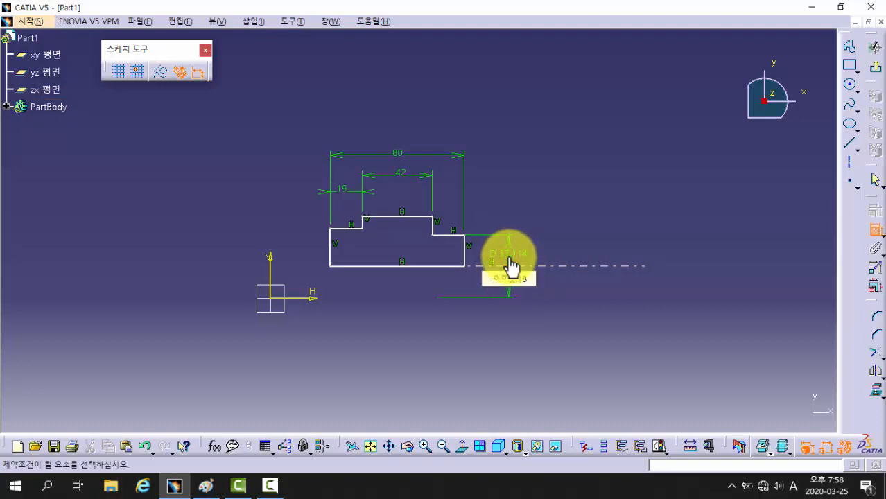
pyautogui.doubleClick(514, 257)
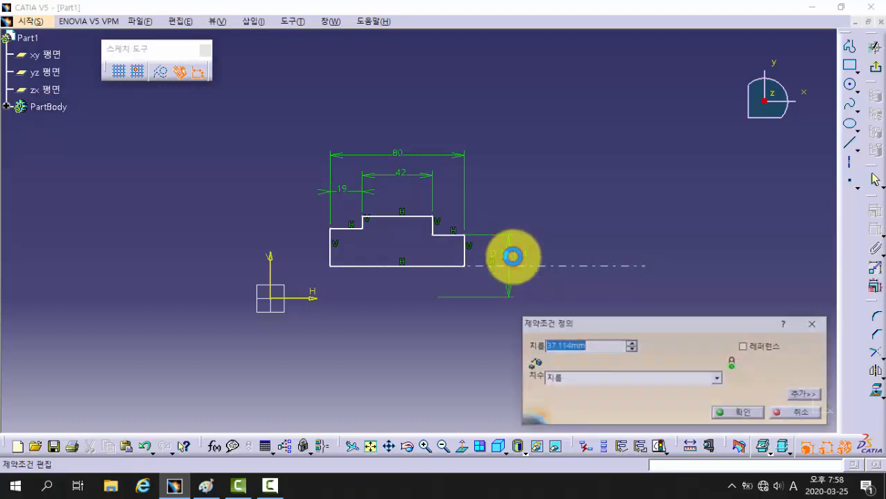
pyautogui.write('16')
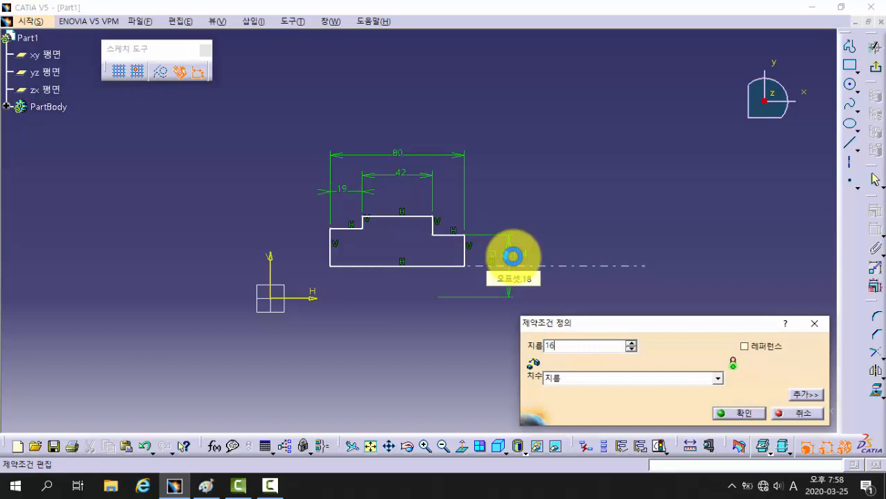
pyautogui.press('Return')
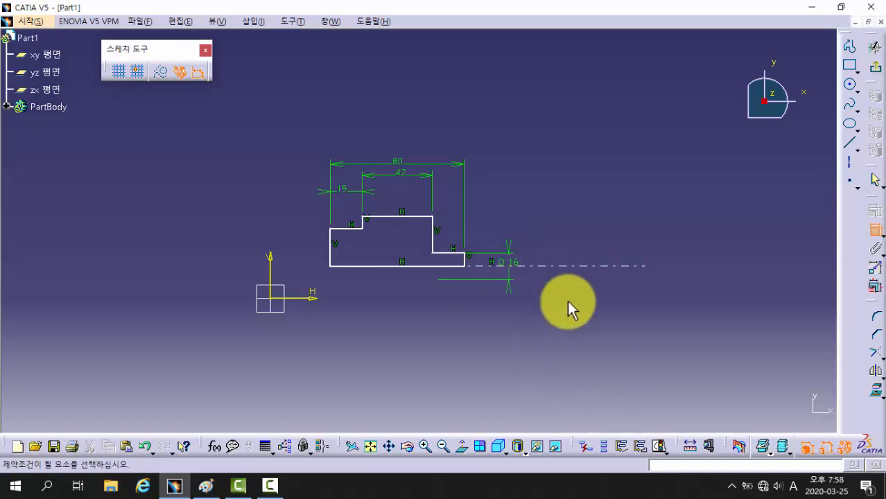
# - Constrain the raised middle section with a diameter dimension of 22 mm about the axis
pyautogui.click(565, 265)
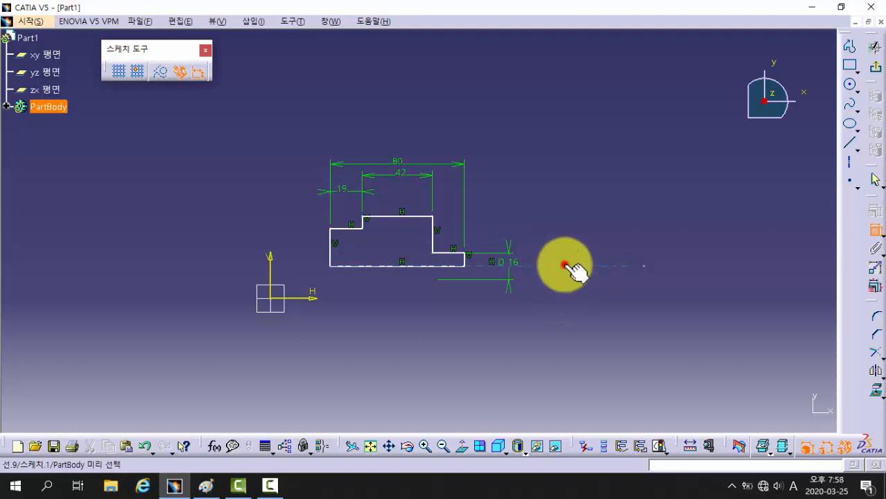
pyautogui.click(419, 219)
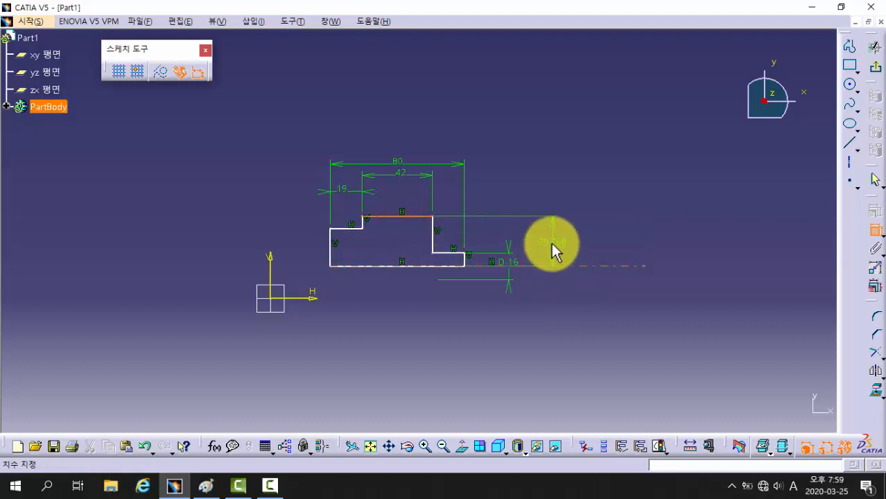
pyautogui.rightClick(552, 243)
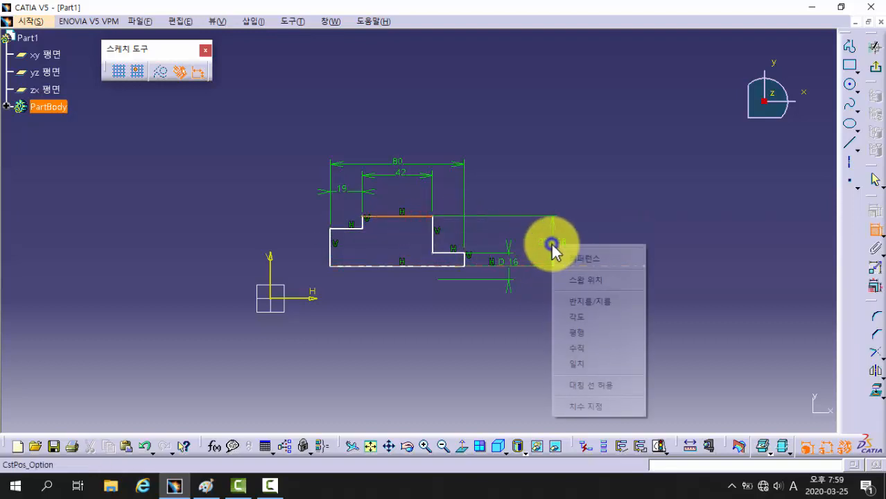
pyautogui.click(613, 303)
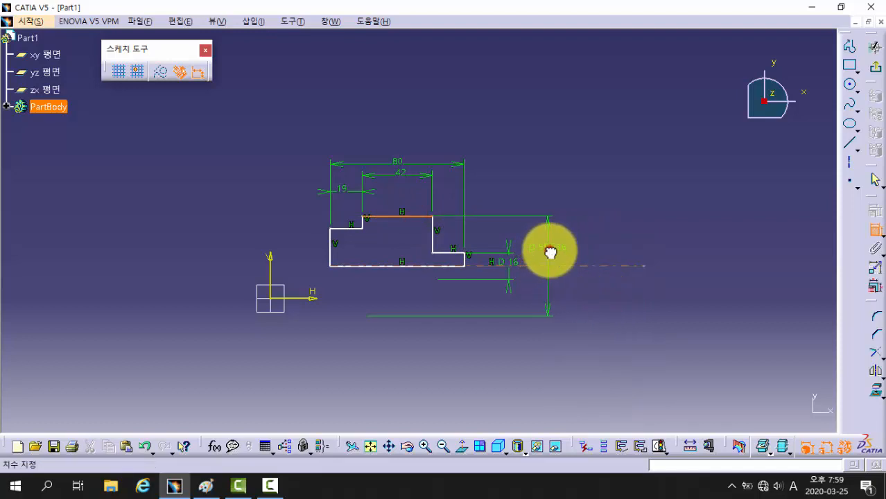
pyautogui.click(551, 251)
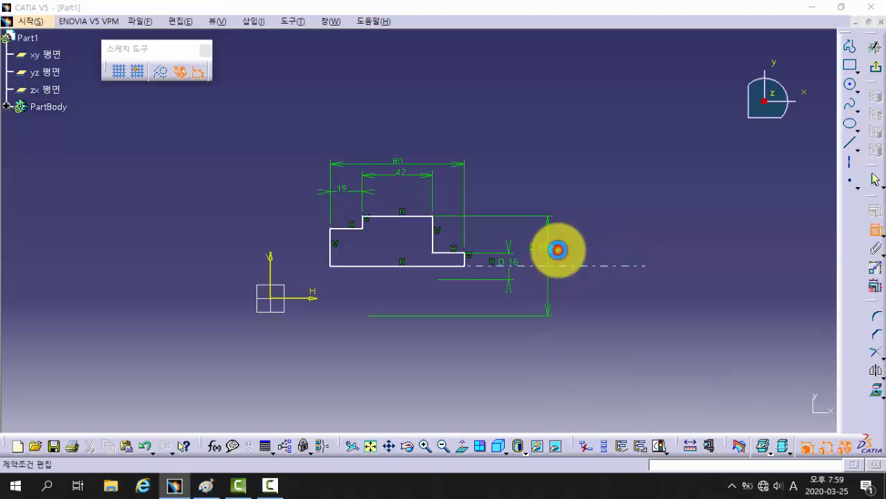
pyautogui.doubleClick(559, 251)
pyautogui.write('22')
pyautogui.press('Return')
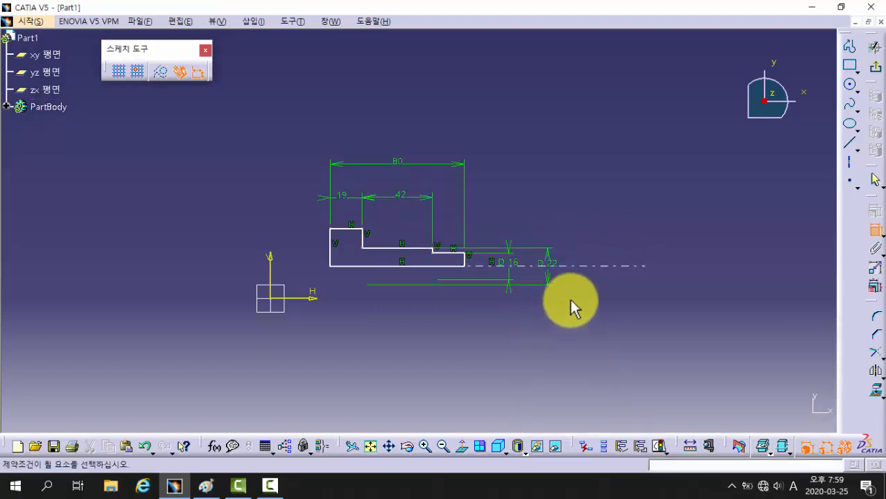
# - Constrain the profile's left step with a diameter dimension of 16 mm about the axis
pyautogui.click(584, 266)
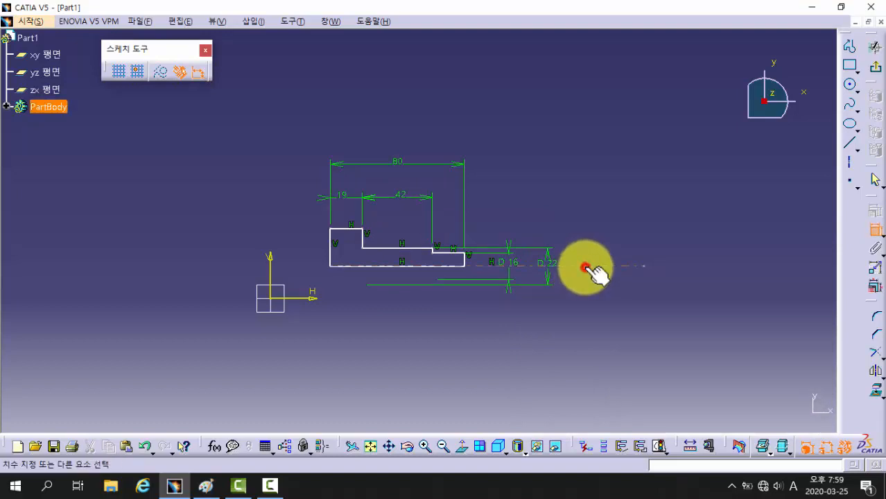
pyautogui.click(349, 231)
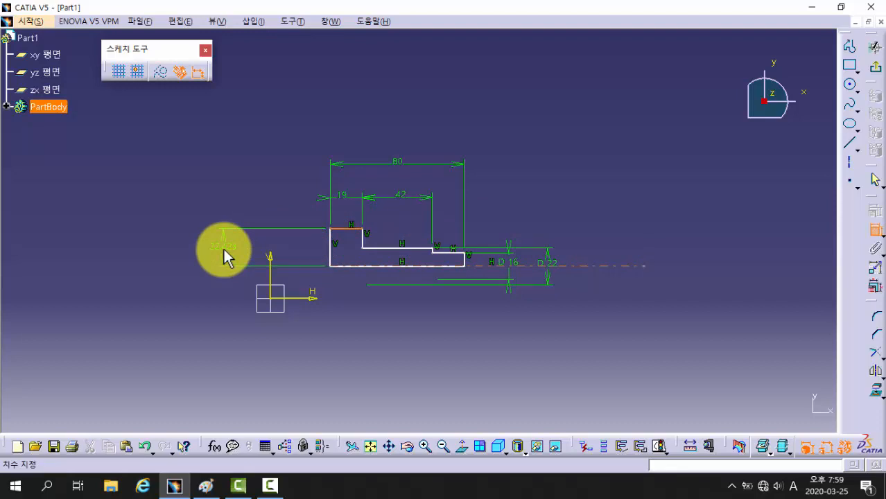
pyautogui.rightClick(224, 250)
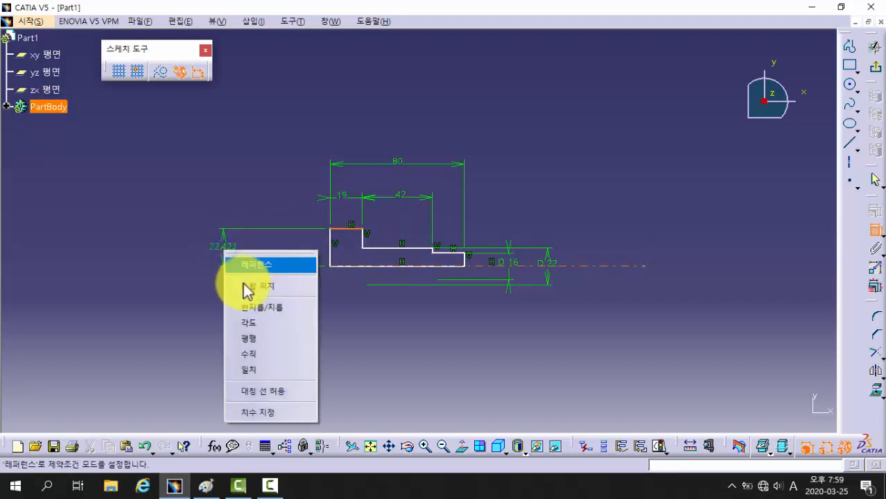
pyautogui.click(276, 308)
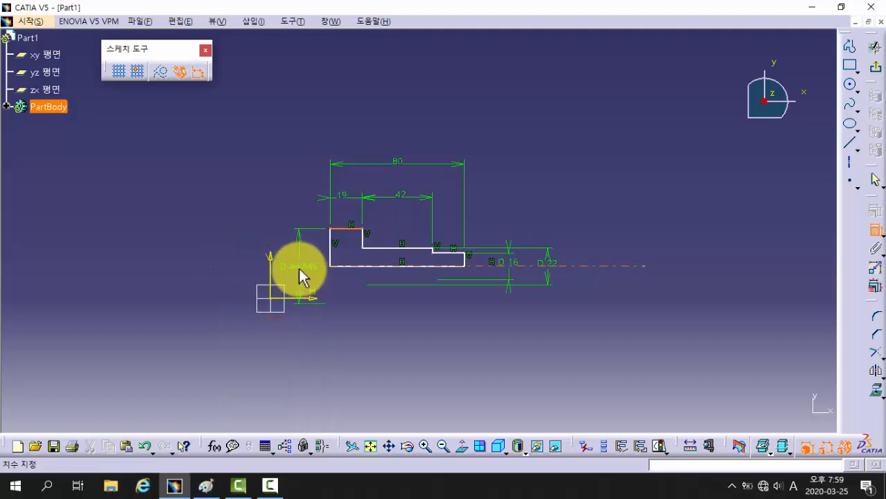
pyautogui.click(299, 267)
pyautogui.doubleClick(307, 268)
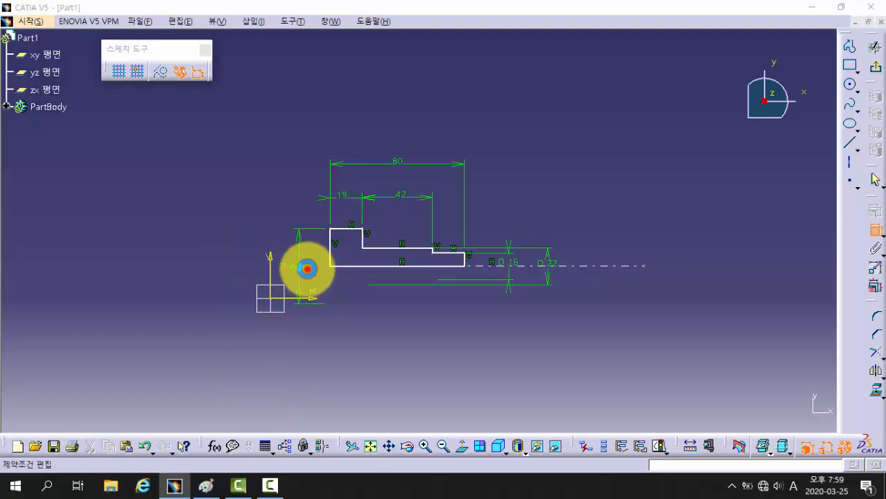
pyautogui.write('16')
pyautogui.press('Return')
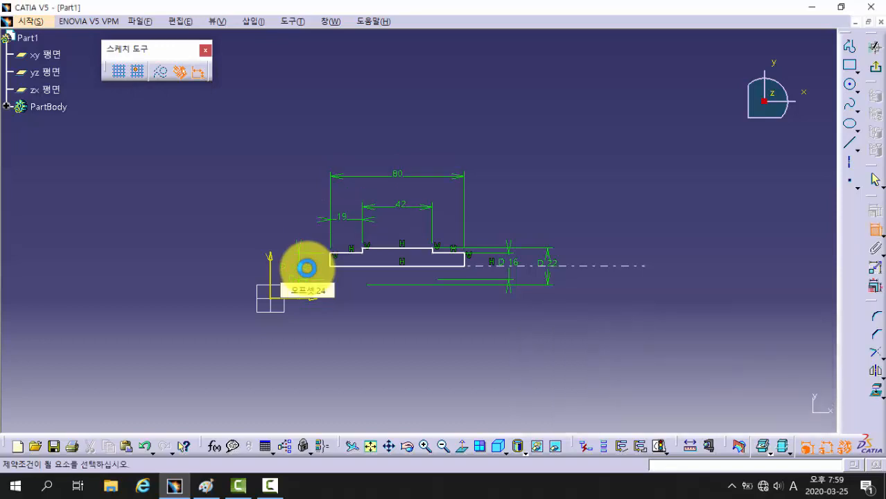
pyautogui.moveTo(411, 279)
pyautogui.mouseDown(button='middle')
pyautogui.moveTo(407, 287)
pyautogui.moveTo(428, 213)
pyautogui.moveTo(419, 214)
pyautogui.mouseUp(button='middle')
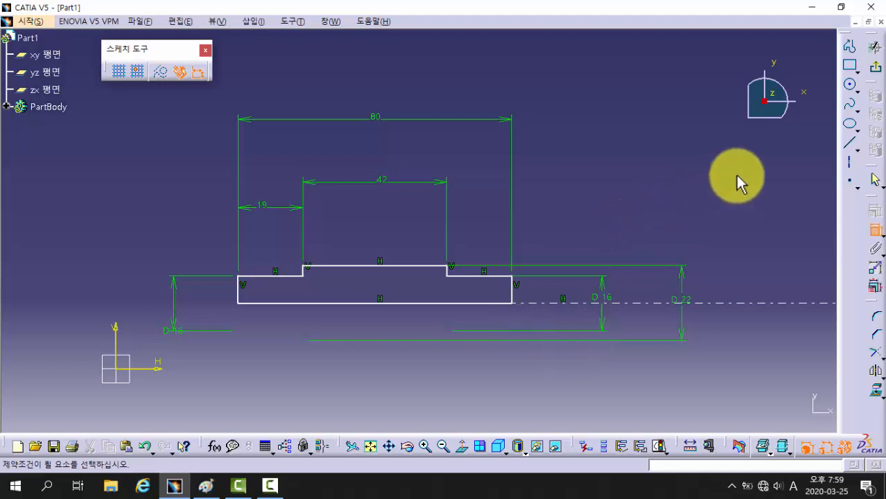
# - Exit the sketch and start a Shaft feature that revolves the half-profile about the sketch axis
pyautogui.click(878, 70)
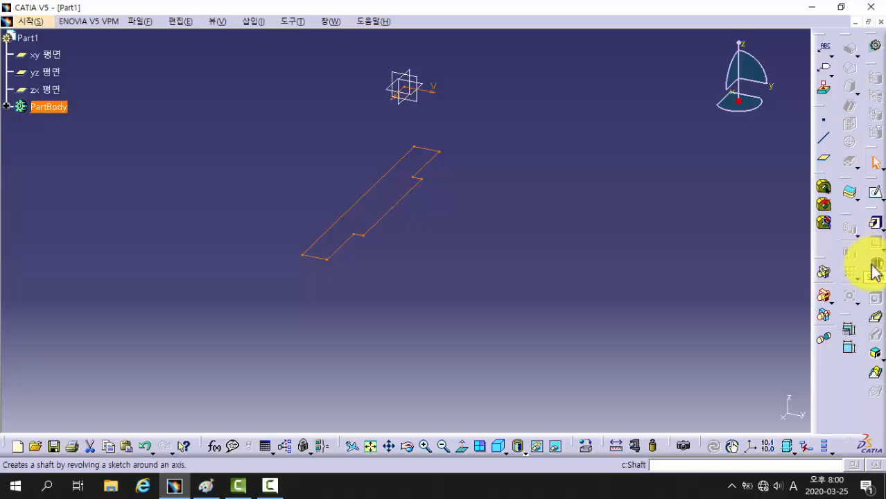
pyautogui.click(875, 271)
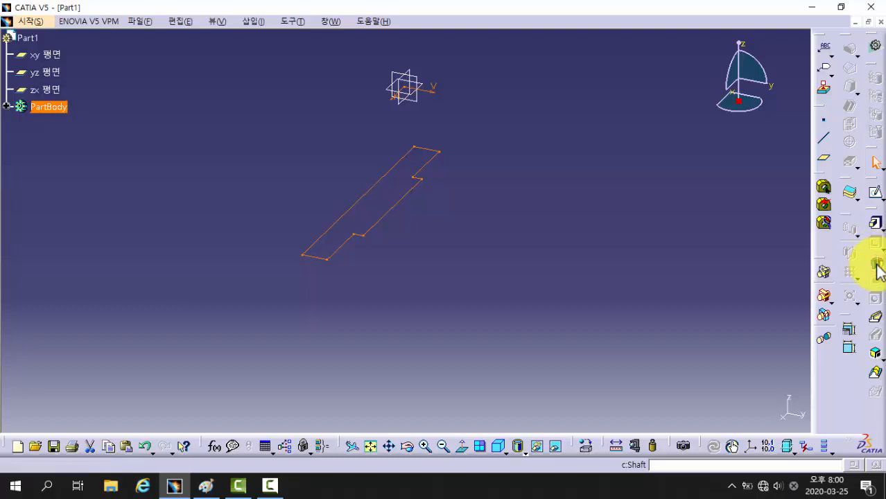
pyautogui.click(877, 268)
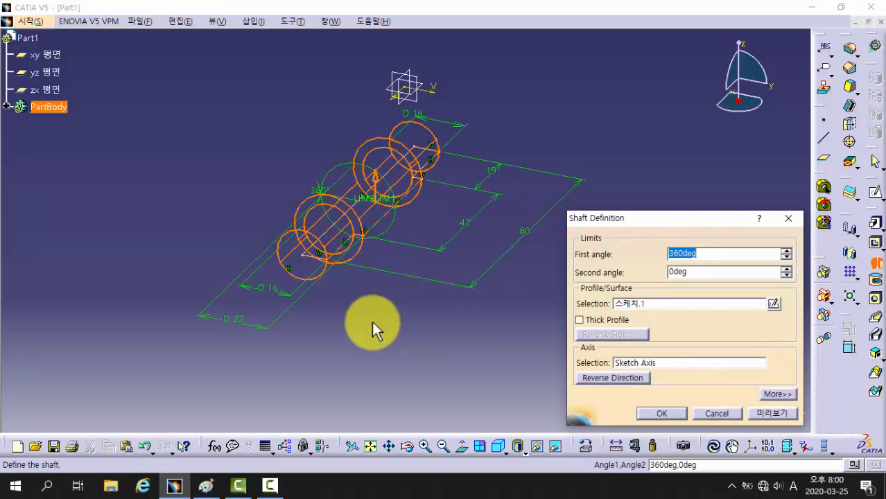
pyautogui.moveTo(363, 328); pyautogui.dragTo(385, 364, button='middle')
pyautogui.moveTo(416, 317); pyautogui.dragTo(455, 365, button='middle')
pyautogui.moveTo(394, 191); pyautogui.dragTo(426, 215, button='middle')
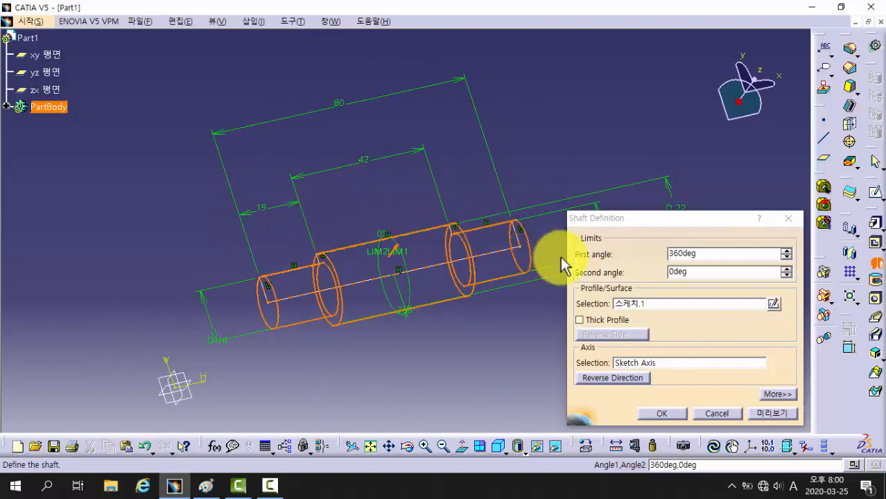
# - Try a first angle of 270 degrees for the shaft and preview the partial revolution
pyautogui.click(703, 253)
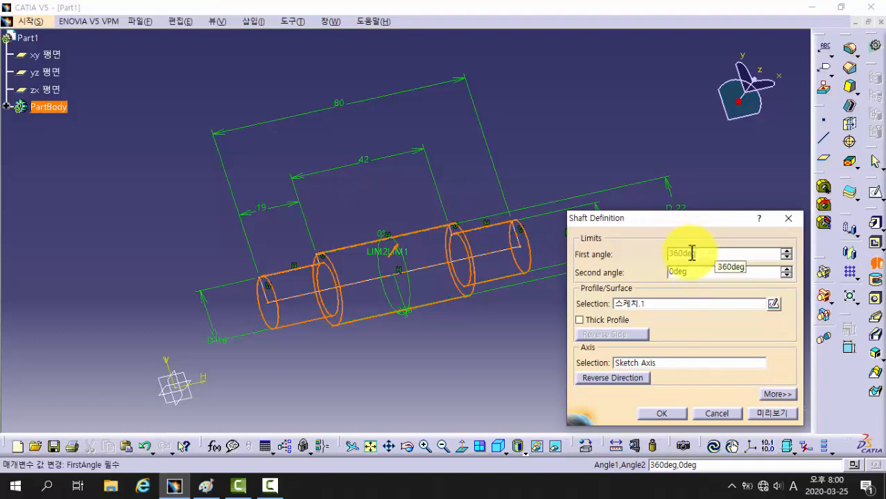
pyautogui.moveTo(378, 186); pyautogui.dragTo(431, 208, button='middle')
pyautogui.doubleClick(694, 253)
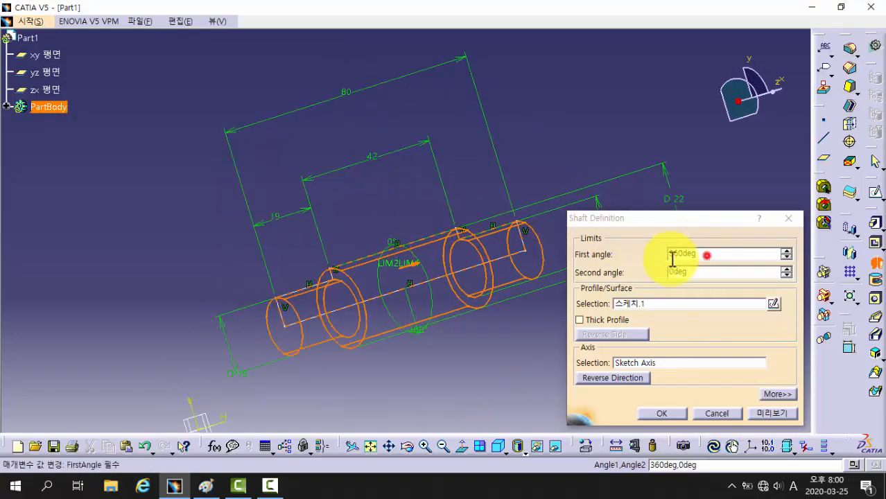
pyautogui.write('27')
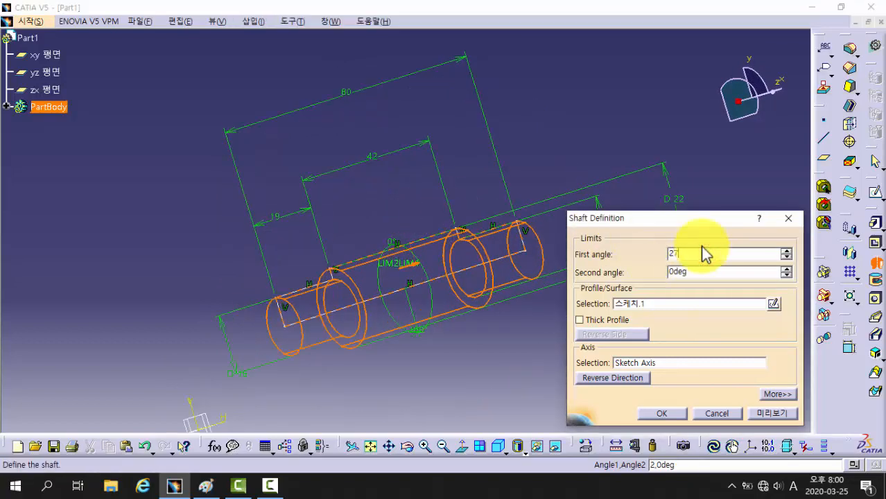
pyautogui.write('0')
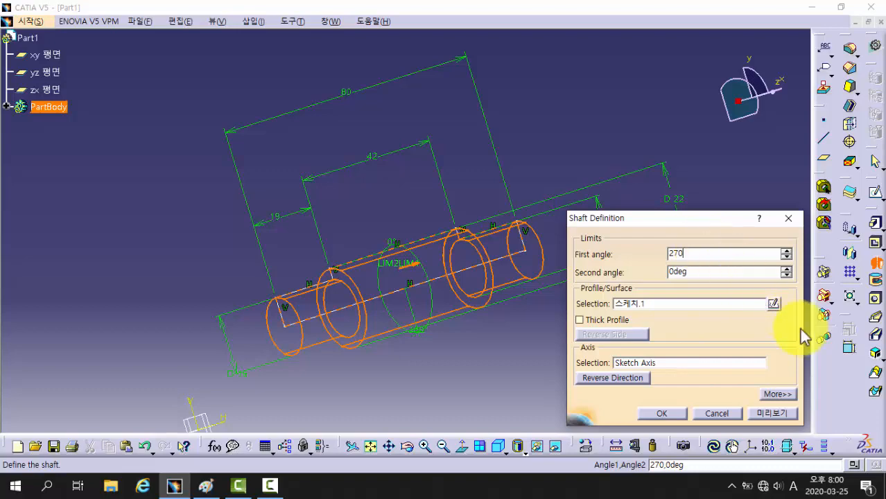
pyautogui.click(781, 414)
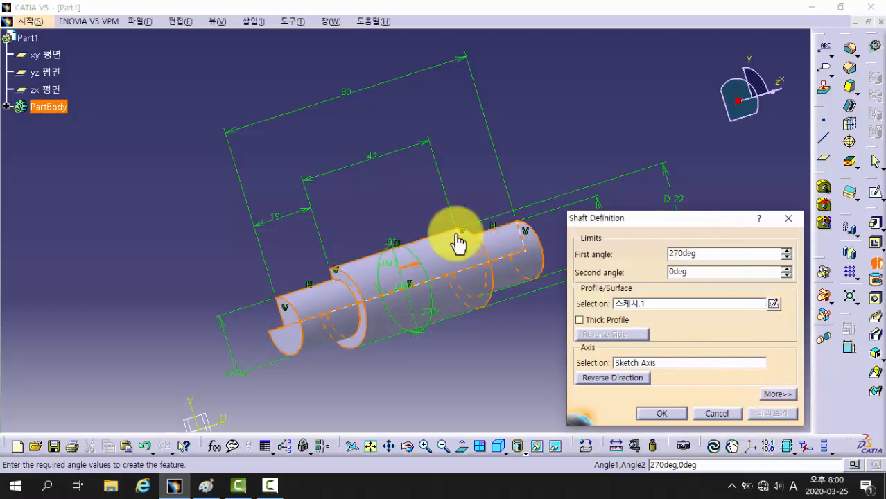
pyautogui.moveTo(371, 208); pyautogui.dragTo(416, 258, button='middle')
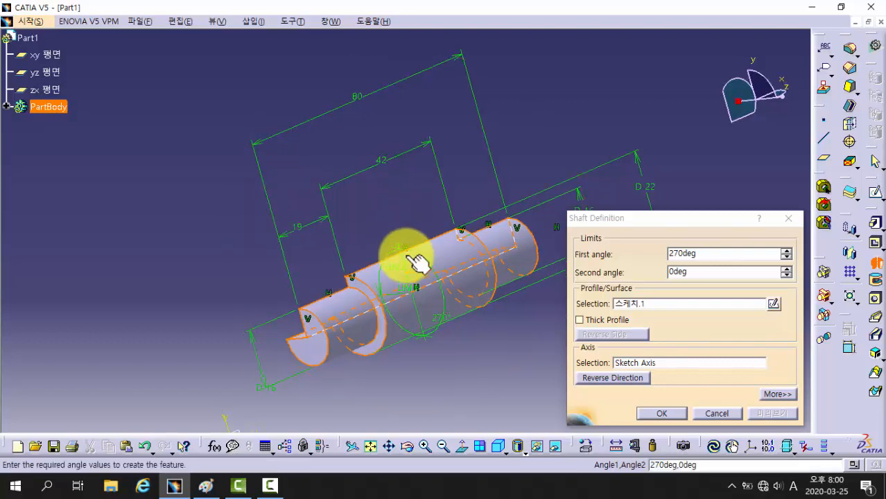
# - Preview the 270-degree revolution in the reversed direction, and restore the original direction
pyautogui.click(611, 378)
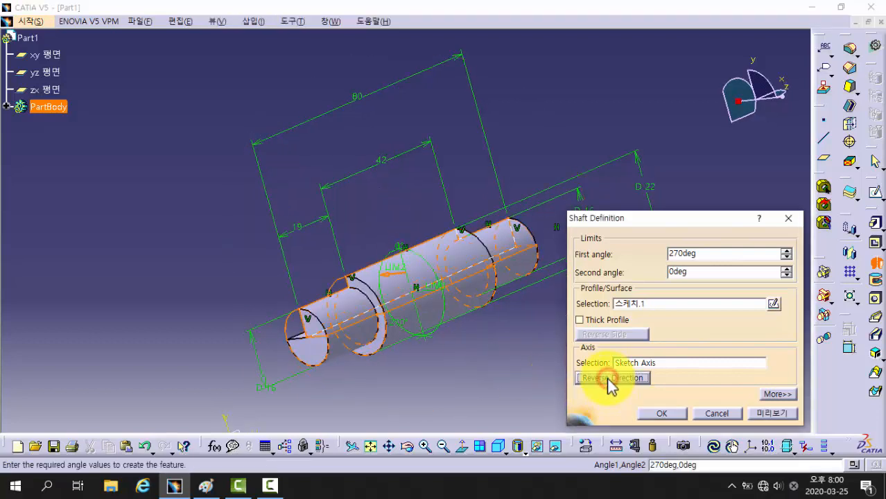
pyautogui.click(769, 418)
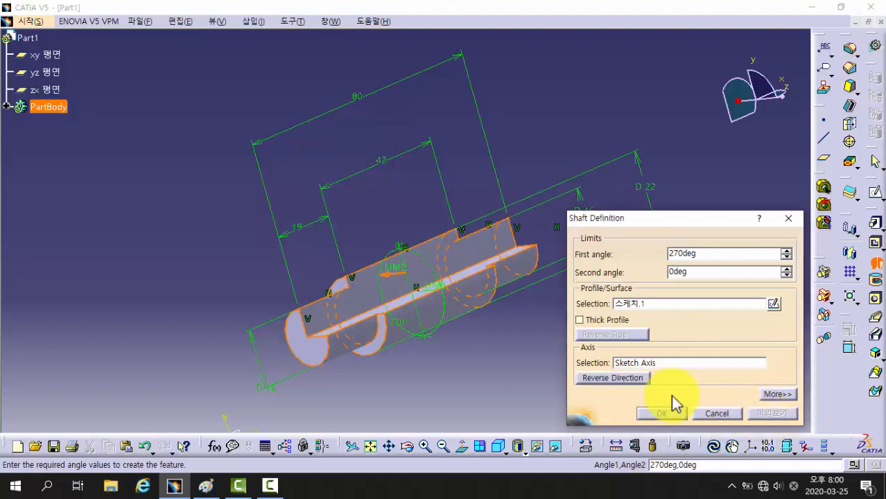
pyautogui.click(609, 380)
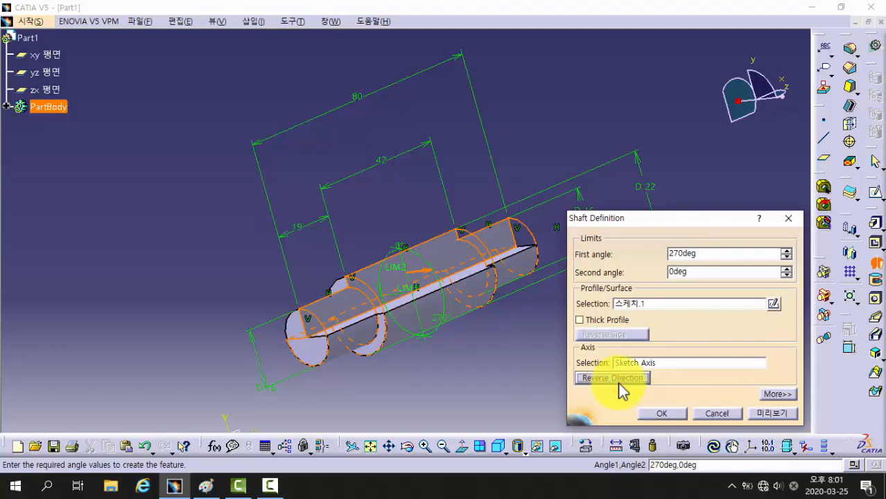
pyautogui.click(772, 414)
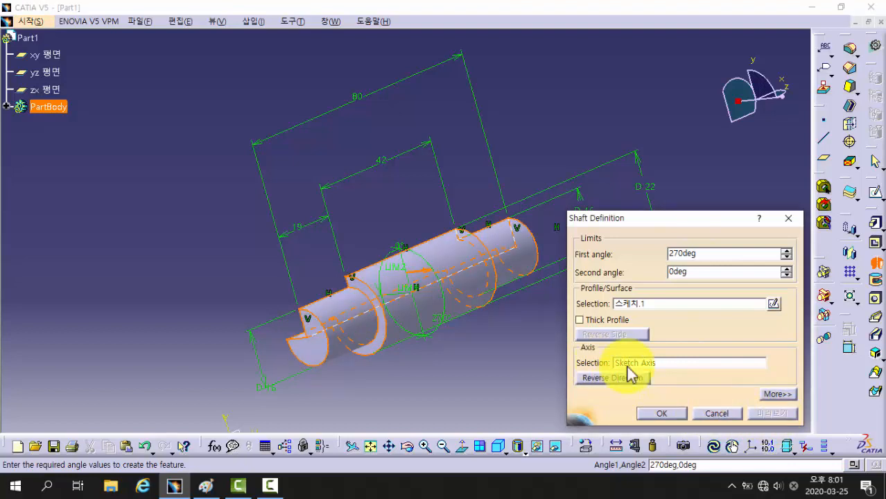
# - Set the shaft's first angle to 360 degrees, preview it and create the solid
pyautogui.doubleClick(689, 253)
pyautogui.write('3')
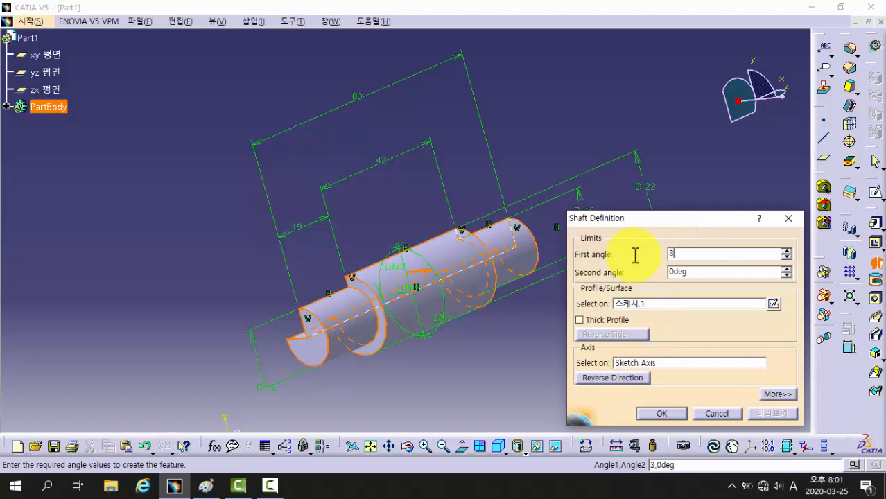
pyautogui.write('60')
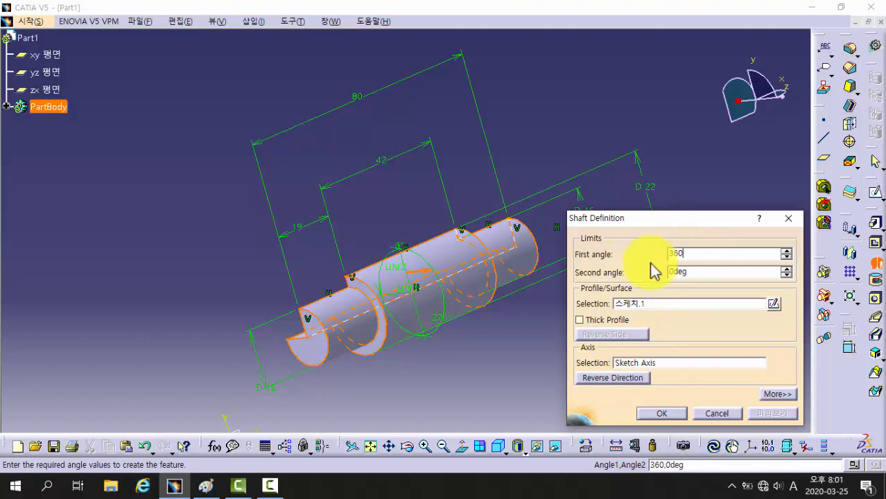
pyautogui.click(723, 273)
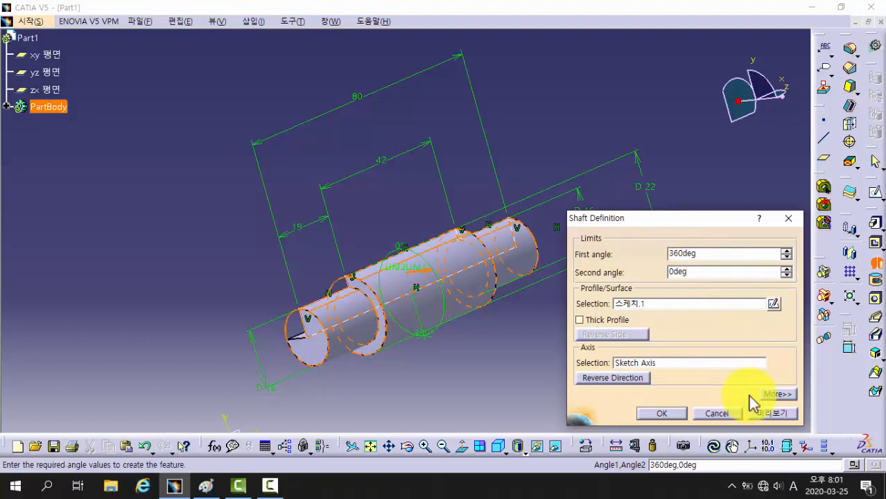
pyautogui.click(770, 415)
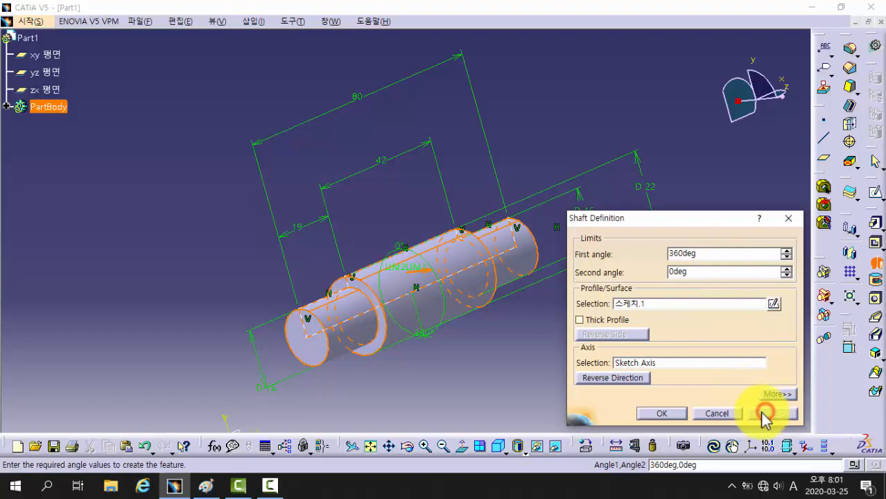
pyautogui.click(663, 414)
pyautogui.moveTo(529, 340); pyautogui.dragTo(406, 229, button='middle')
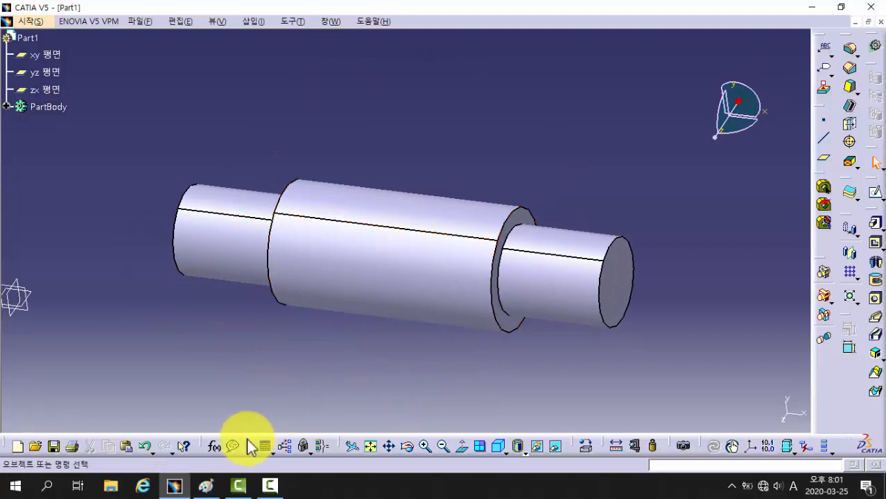
# - Check the shaft's ends on the caster drawing in Paint, return to CATIA V5 and chamfer both outer end edges 1 mm at 45 degrees
pyautogui.moveTo(206, 488)
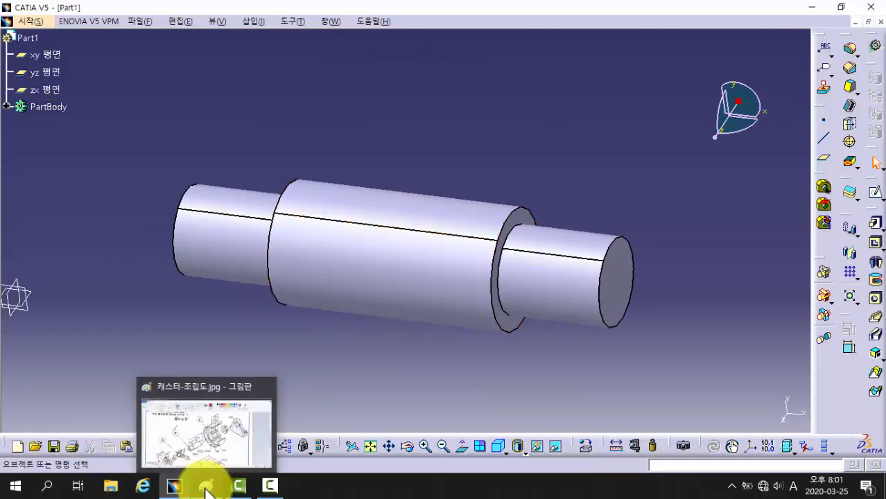
pyautogui.click(206, 488)
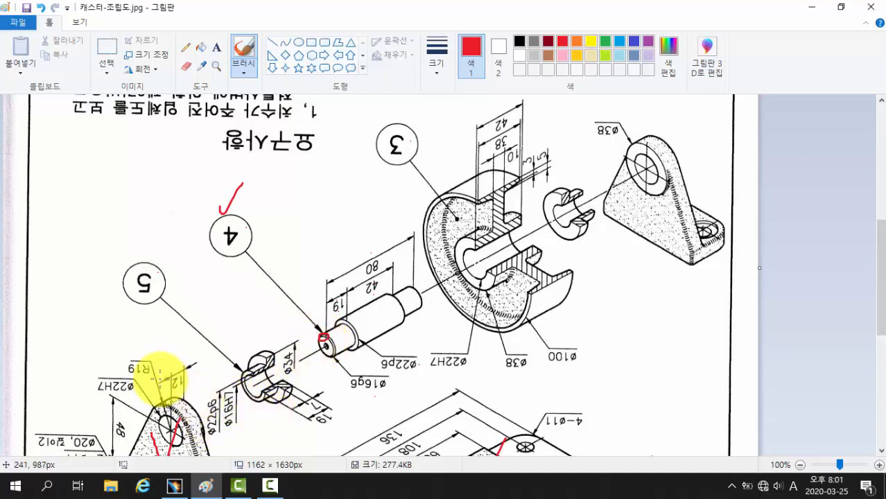
pyautogui.click(174, 485)
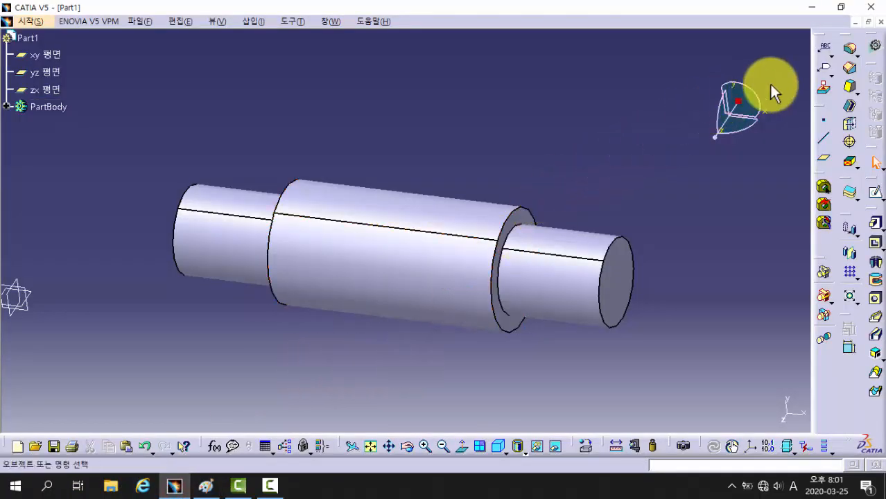
pyautogui.click(852, 68)
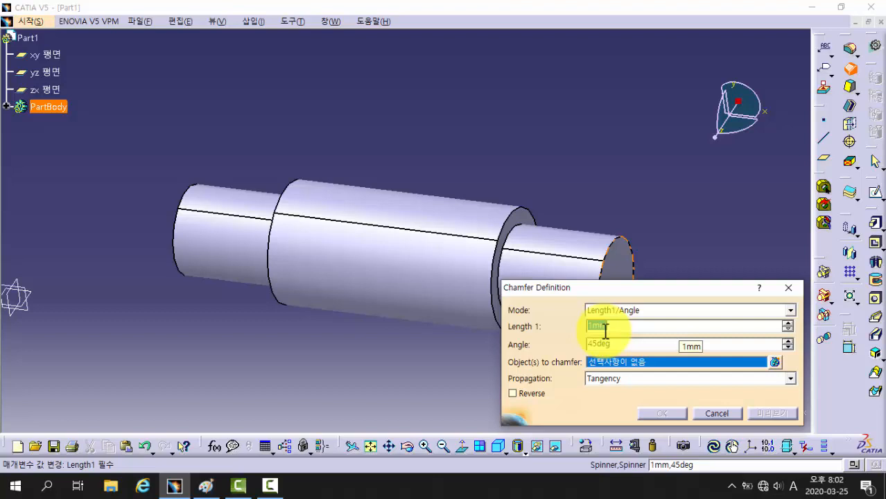
pyautogui.moveTo(539, 172); pyautogui.dragTo(531, 102, button='middle')
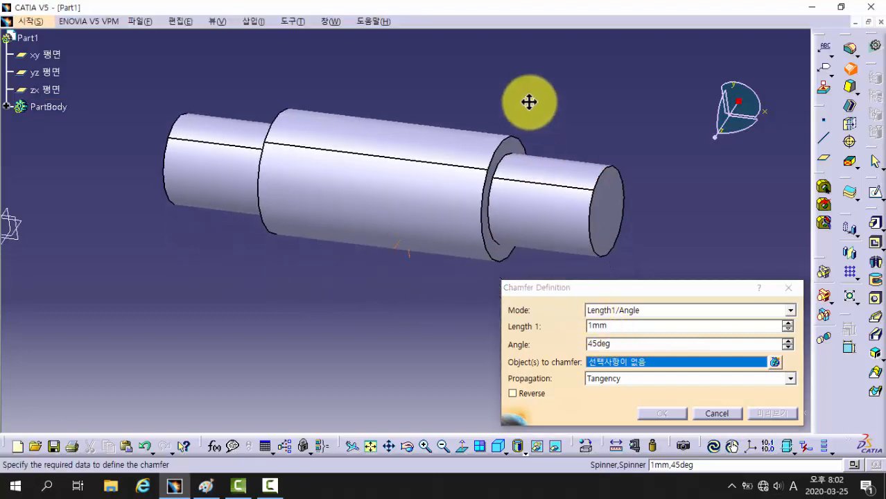
pyautogui.click(617, 167)
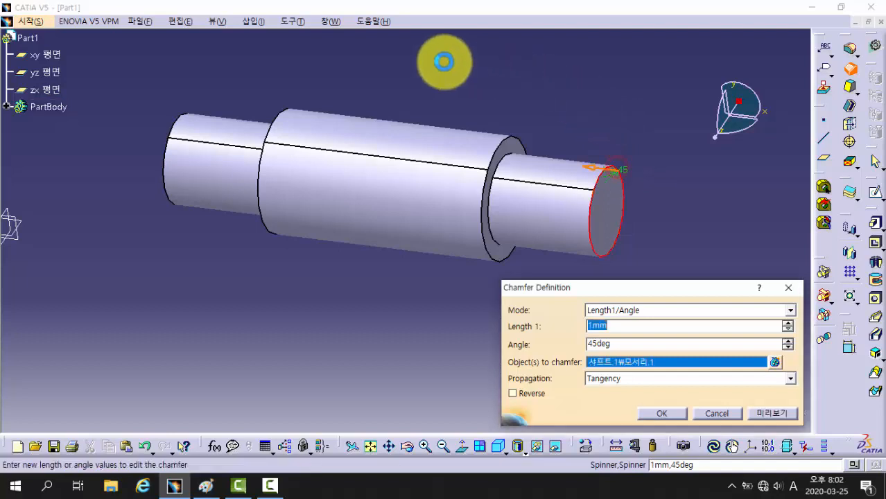
pyautogui.click(183, 117)
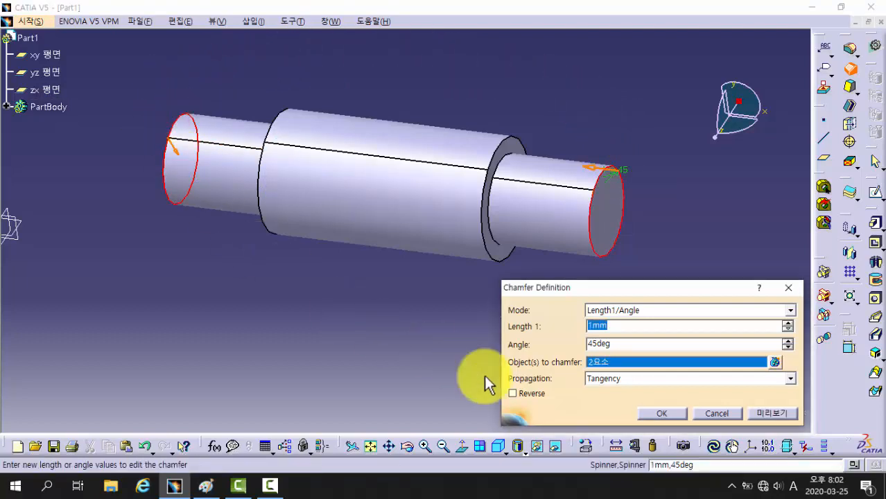
pyautogui.click(761, 413)
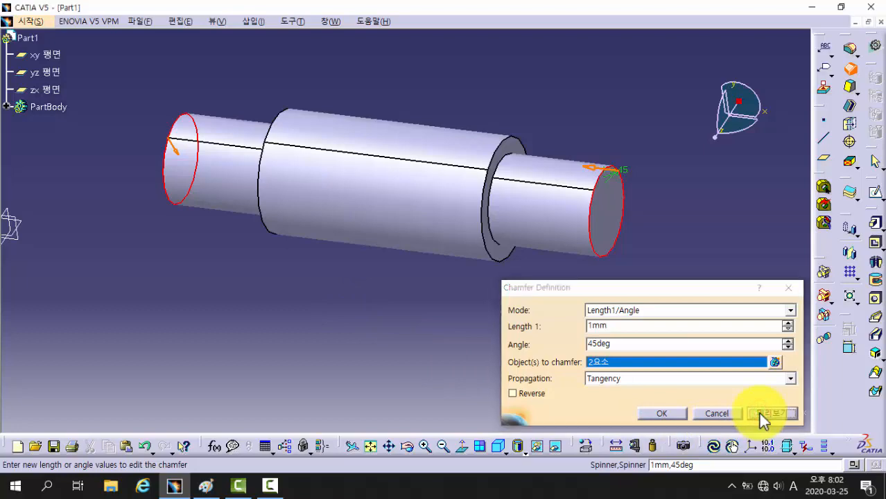
pyautogui.click(663, 415)
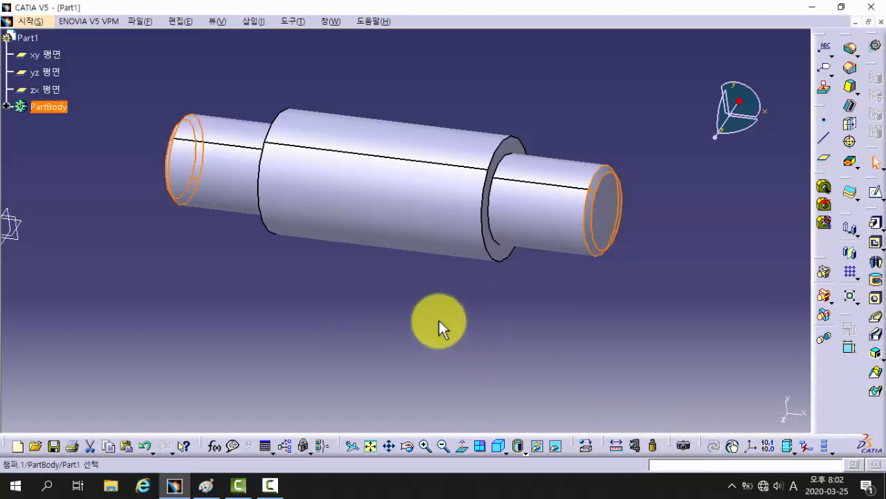
pyautogui.moveTo(356, 278); pyautogui.dragTo(340, 349, button='middle')
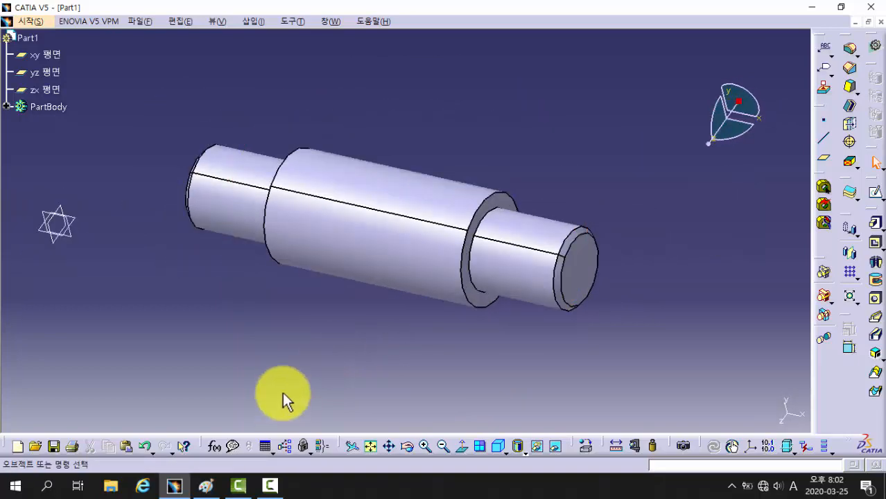
# - Mark part number 5 with a red check mark on the caster drawing in Paint and return to CATIA V5
pyautogui.click(206, 489)
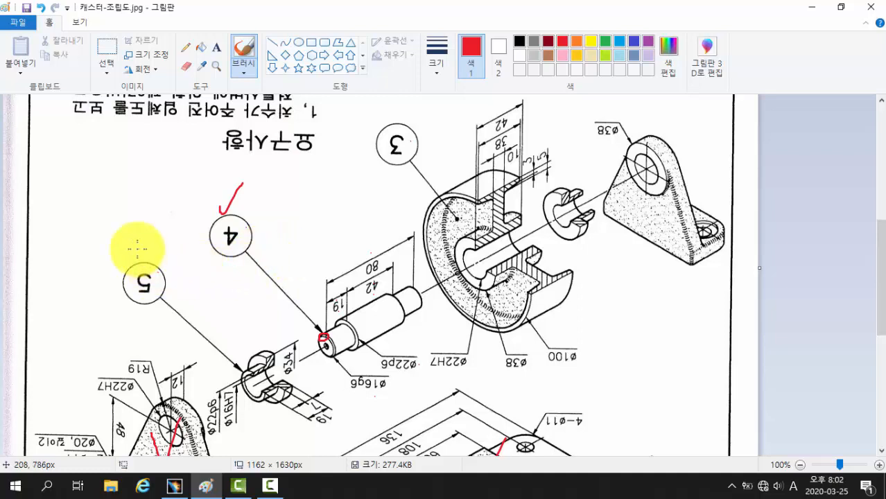
pyautogui.moveTo(137, 250)
pyautogui.mouseDown()
pyautogui.moveTo(141, 263)
pyautogui.moveTo(149, 249)
pyautogui.mouseUp()
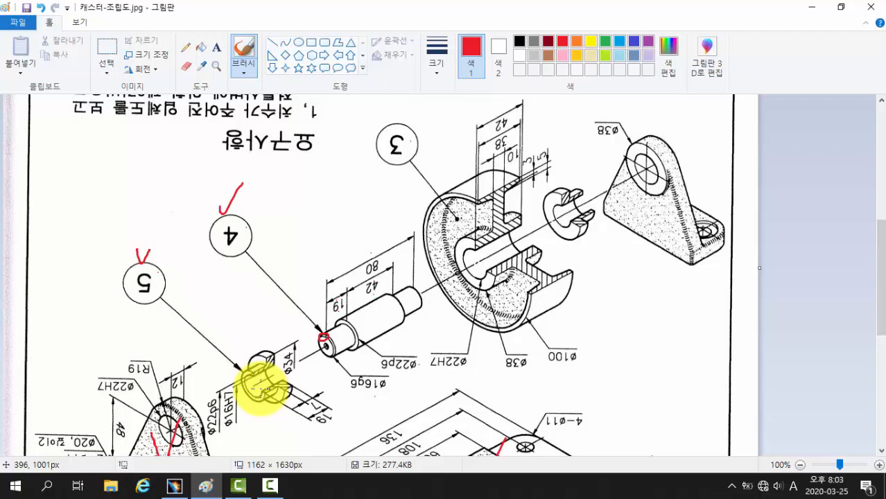
pyautogui.click(175, 488)
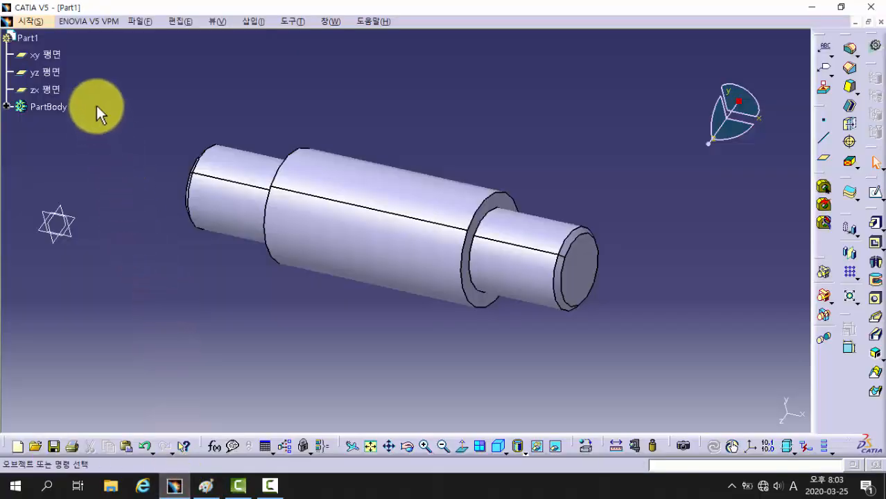
# - Create a new part in the Part Design workbench with the name Part2
pyautogui.click(35, 21)
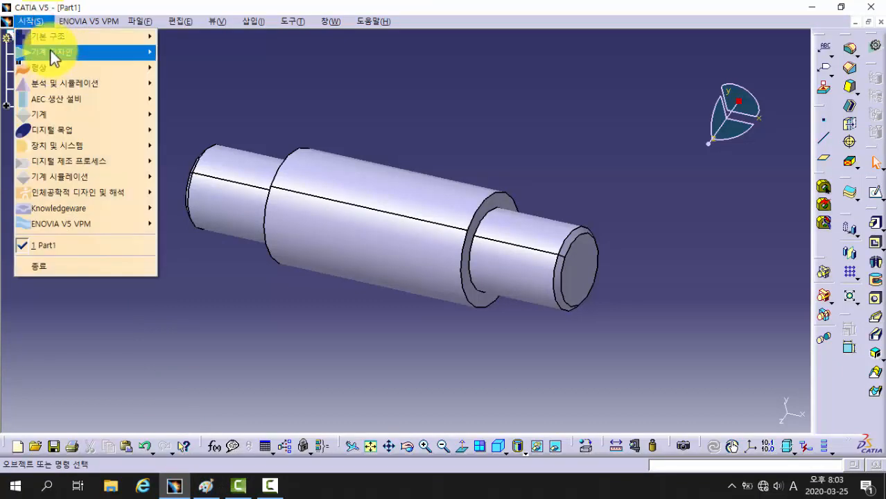
pyautogui.moveTo(52, 52)
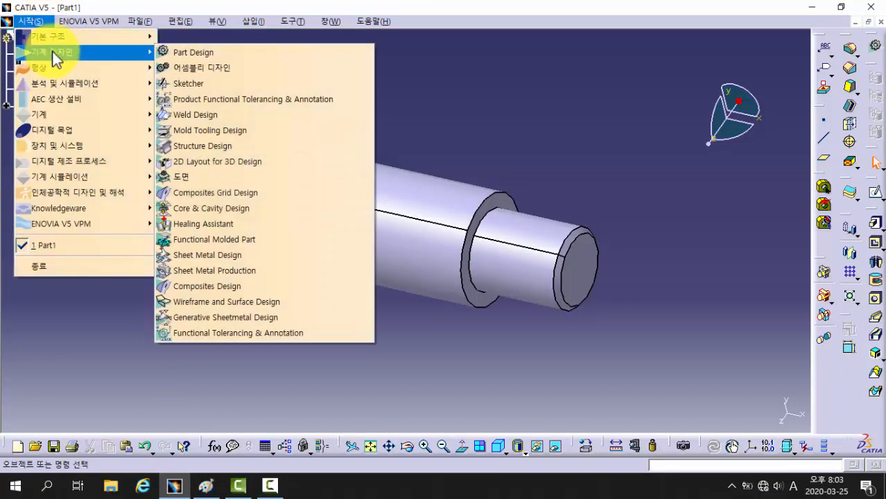
pyautogui.click(182, 53)
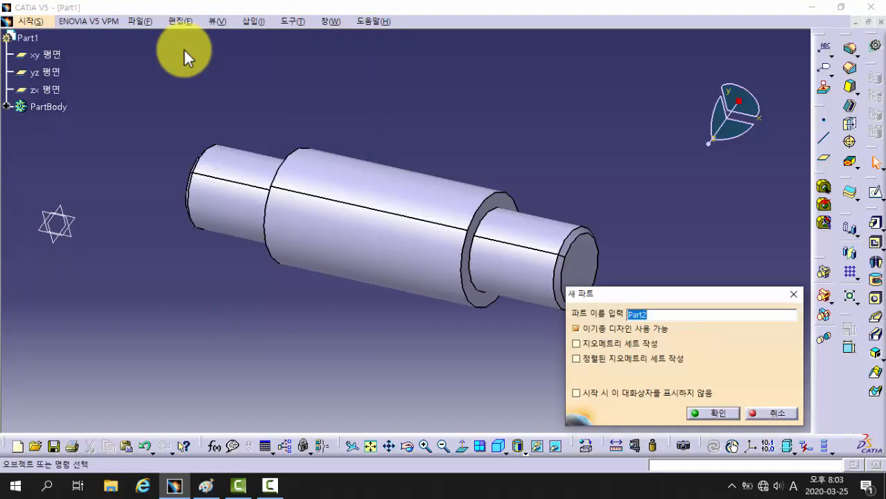
pyautogui.click(668, 315)
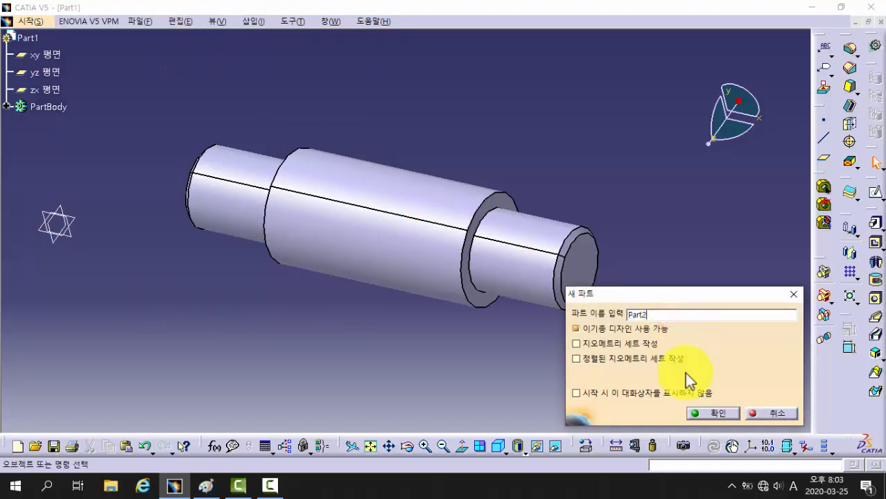
pyautogui.click(705, 414)
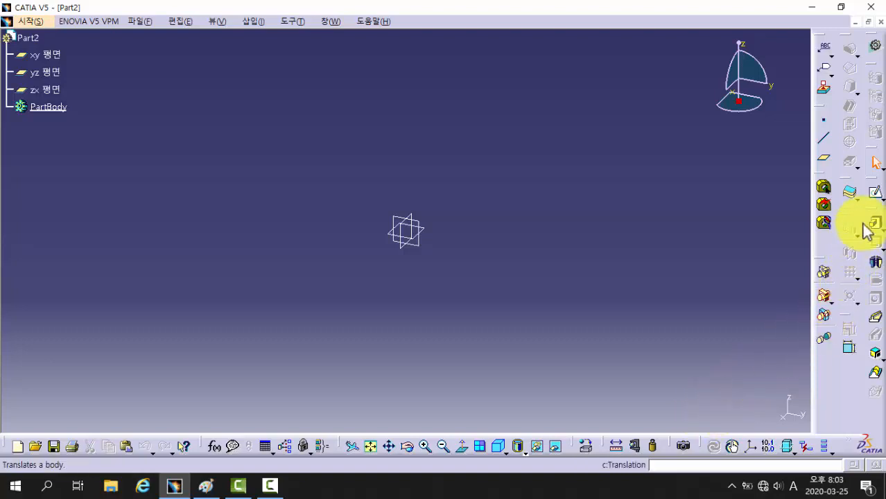
# - Open a new sketch on the xy plane of Part2
pyautogui.click(876, 194)
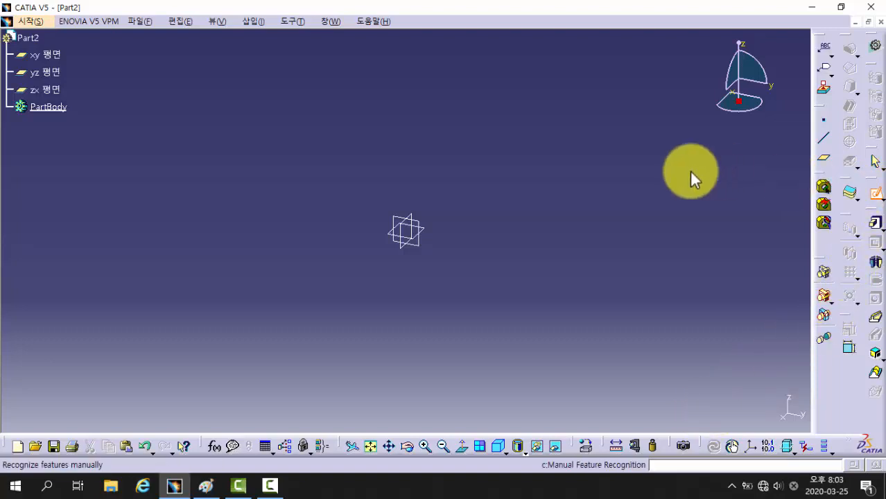
pyautogui.click(436, 235)
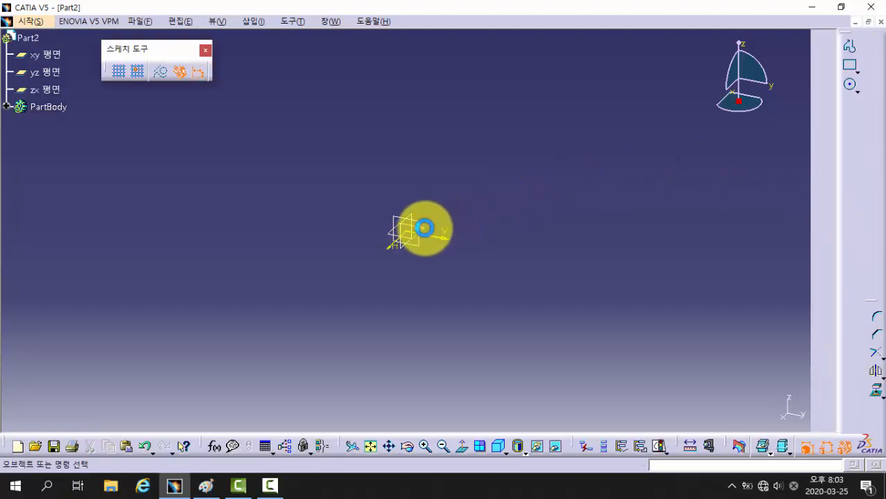
pyautogui.moveTo(453, 228); pyautogui.dragTo(356, 257, button='middle')
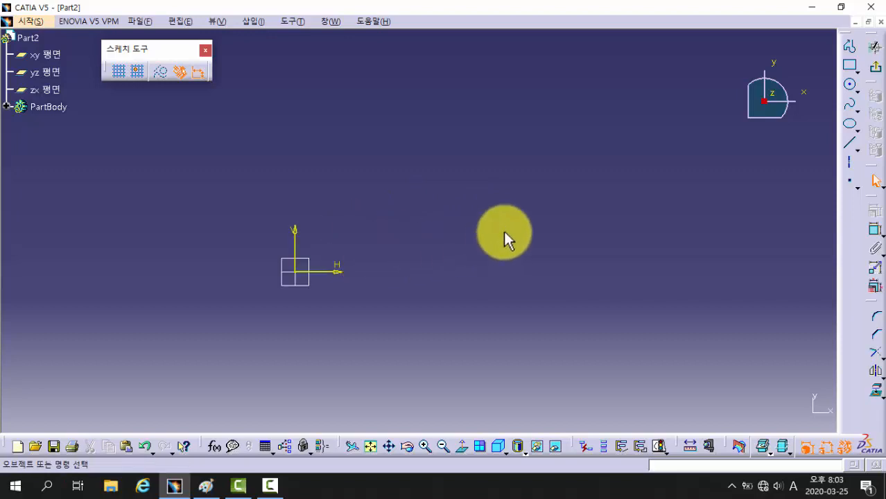
# - Sketch a closed stepped profile about 26 mm wide and 13 mm high above the sketch origin, with its taller portion farther from the vertical axis
pyautogui.click(850, 46)
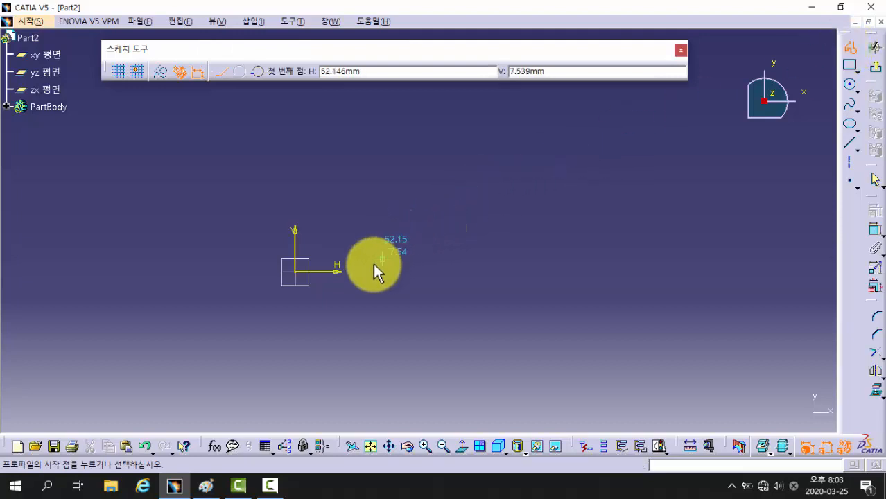
pyautogui.click(378, 230)
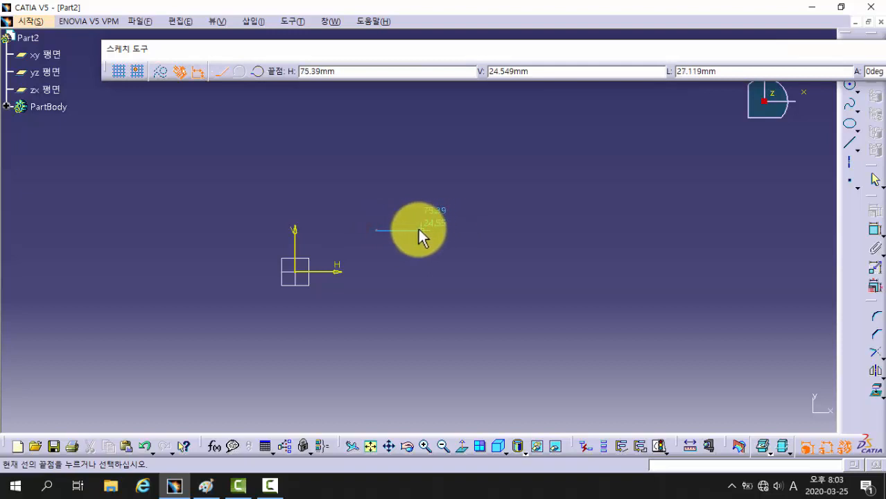
pyautogui.click(418, 230)
pyautogui.click(418, 206)
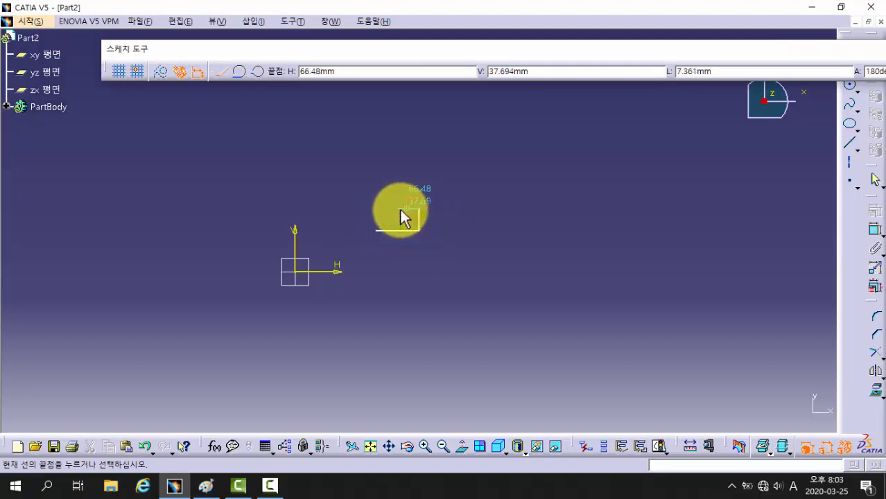
pyautogui.click(393, 206)
pyautogui.click(395, 219)
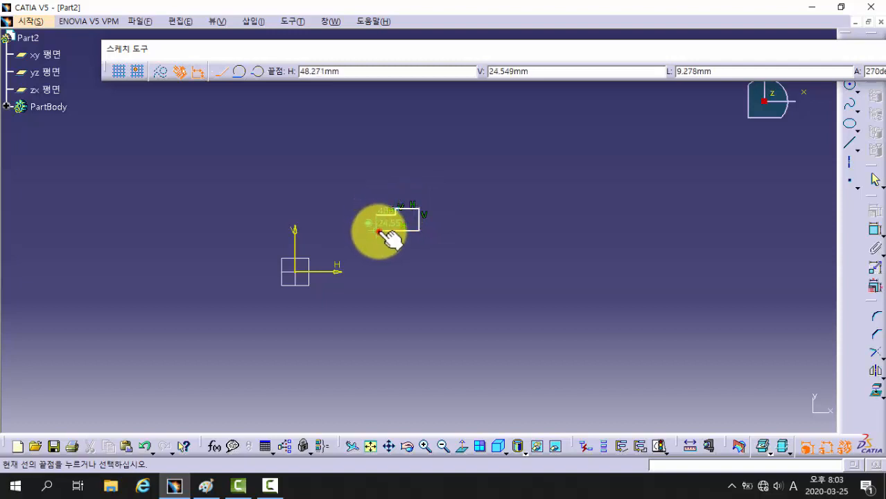
pyautogui.click(374, 231)
pyautogui.moveTo(403, 263); pyautogui.dragTo(443, 125, button='middle')
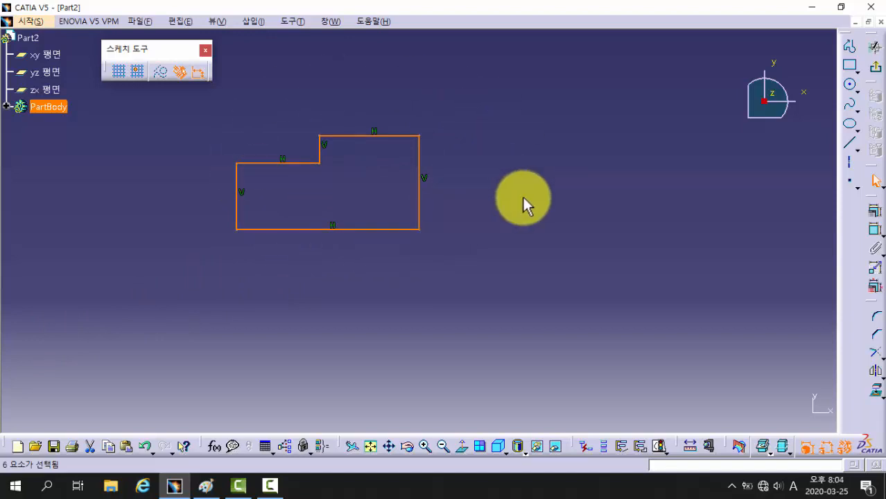
# - Draw a horizontal axis about 35 mm long below the stepped profile, extending past both of its ends
pyautogui.click(850, 164)
pyautogui.click(850, 165)
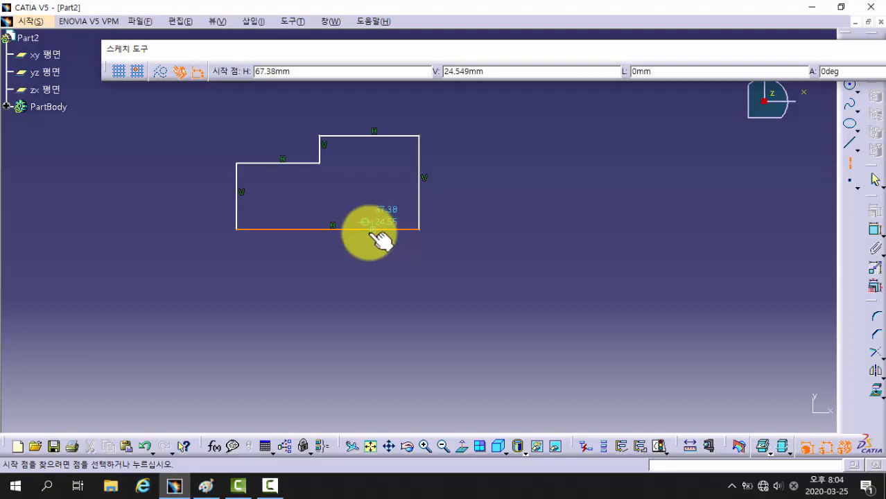
pyautogui.click(207, 297)
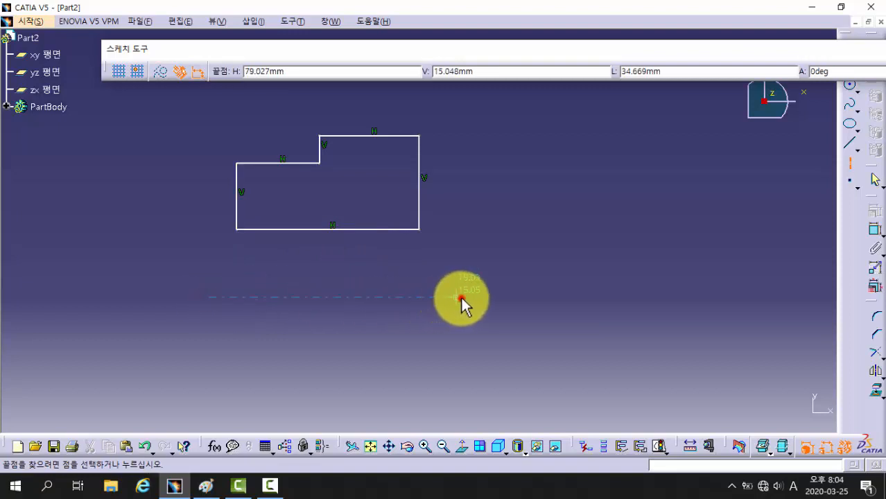
pyautogui.click(459, 297)
pyautogui.click(639, 285)
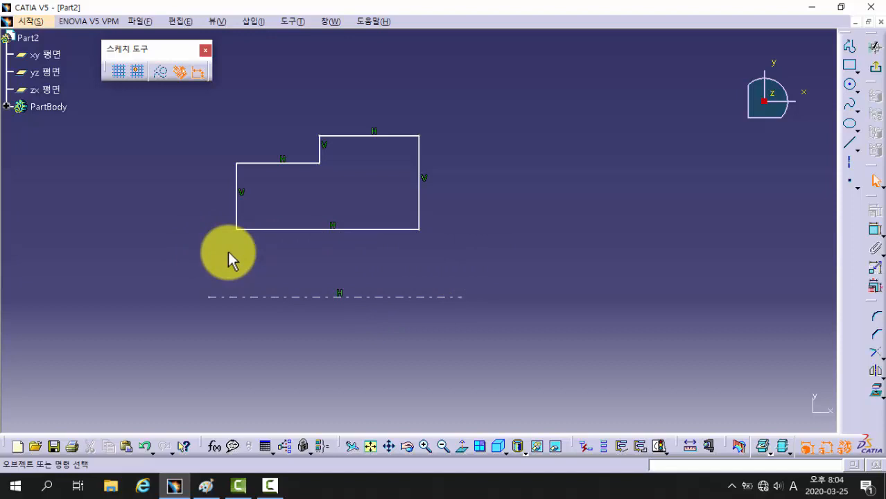
pyautogui.moveTo(239, 259)
pyautogui.mouseDown(button='middle')
pyautogui.moveTo(396, 265)
pyautogui.moveTo(399, 276)
pyautogui.mouseUp(button='middle')
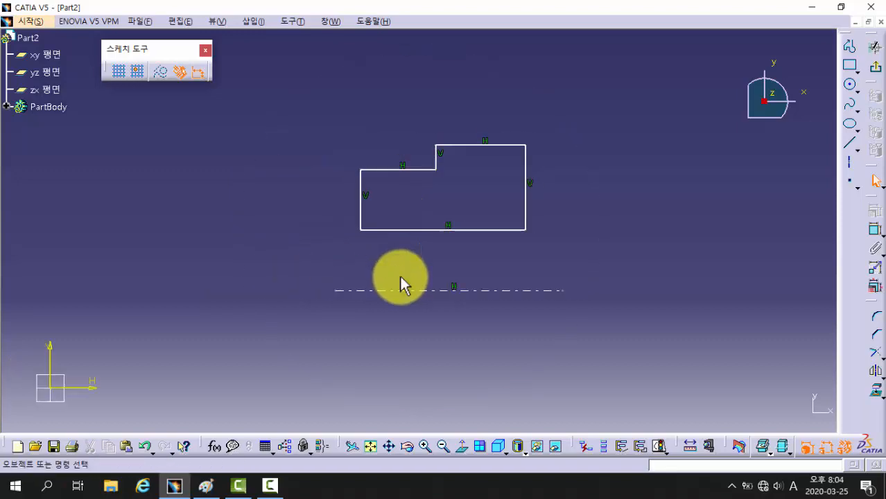
# - Check part 5's lengths on the caster drawing in Paint, return to CATIA V5 and dimension the profile's taller portion 7 mm wide
pyautogui.click(205, 485)
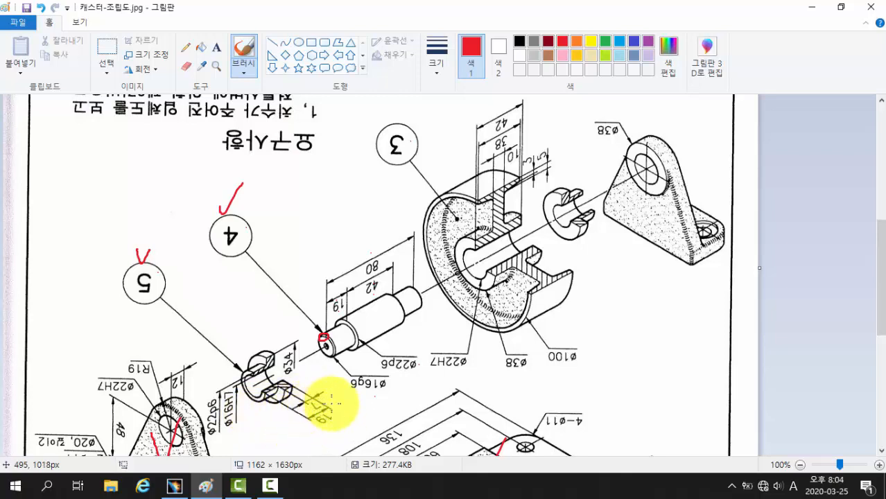
pyautogui.click(174, 487)
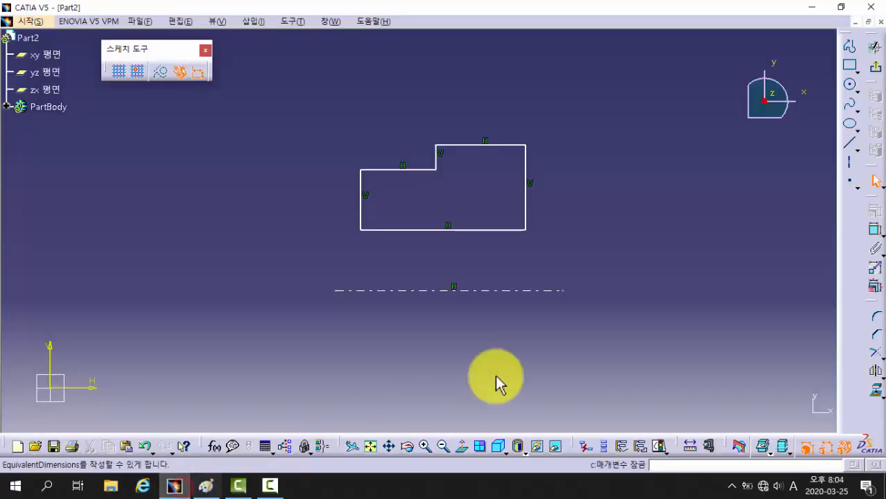
pyautogui.click(876, 232)
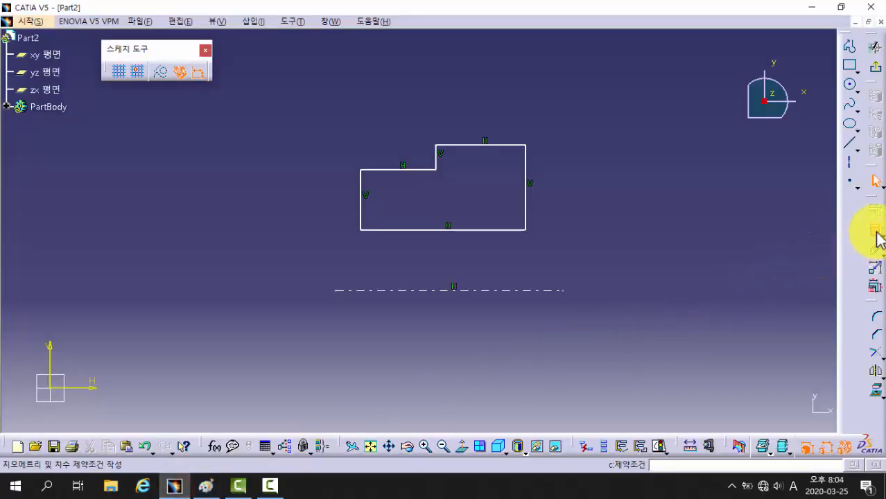
pyautogui.click(525, 173)
pyautogui.click(436, 160)
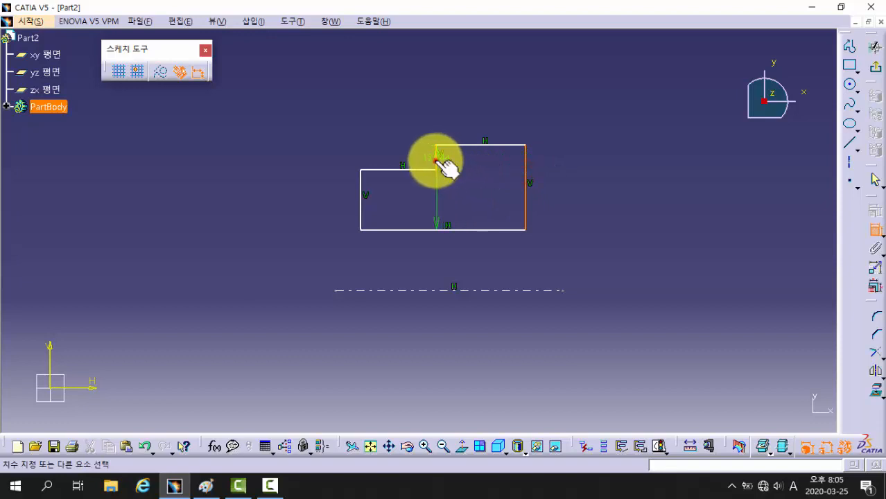
pyautogui.click(480, 120)
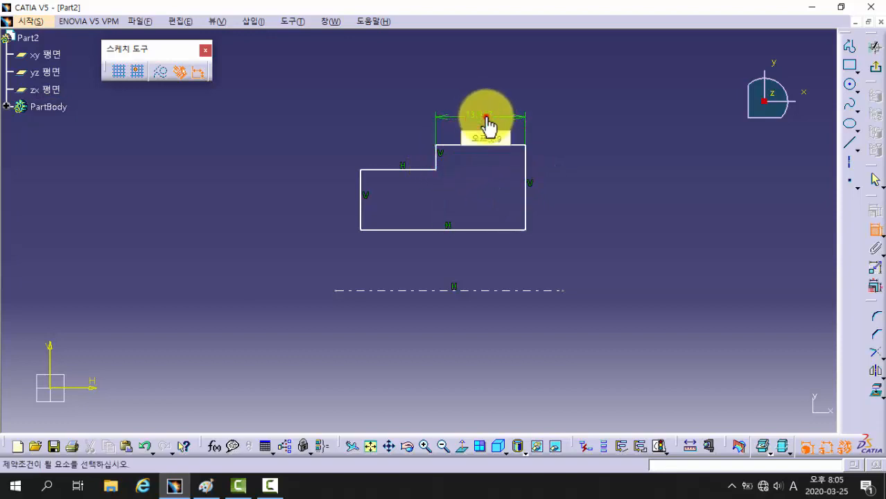
pyautogui.doubleClick(485, 115)
pyautogui.write('7')
pyautogui.press('Return')
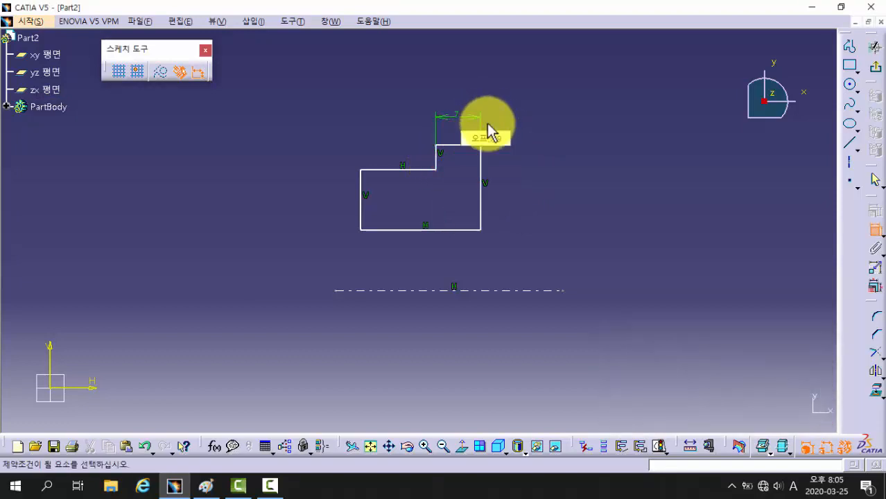
# - Dimension the stepped profile's overall length between its two outer vertical edges and set it to 19 mm
pyautogui.click(481, 160)
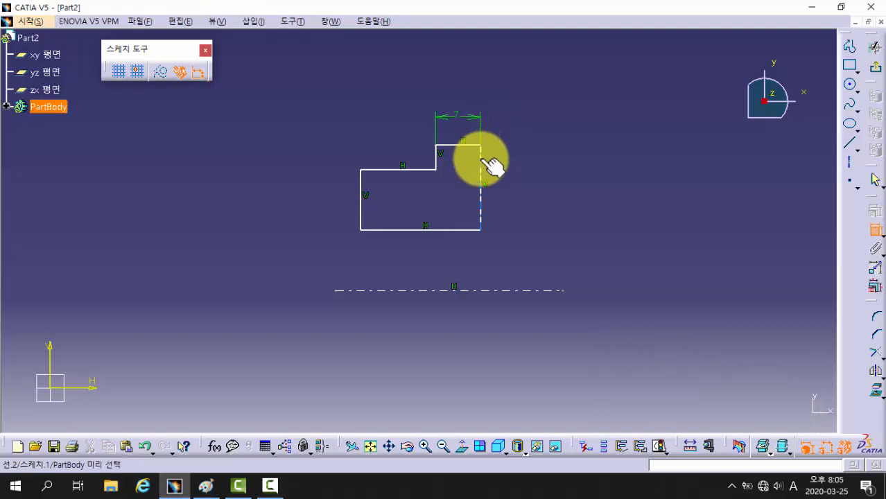
pyautogui.click(364, 193)
pyautogui.click(414, 98)
pyautogui.doubleClick(421, 97)
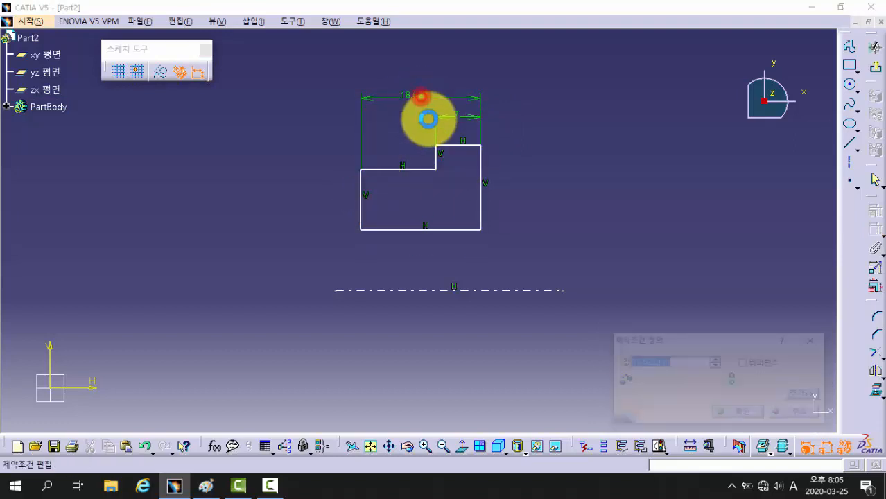
pyautogui.press('Return')
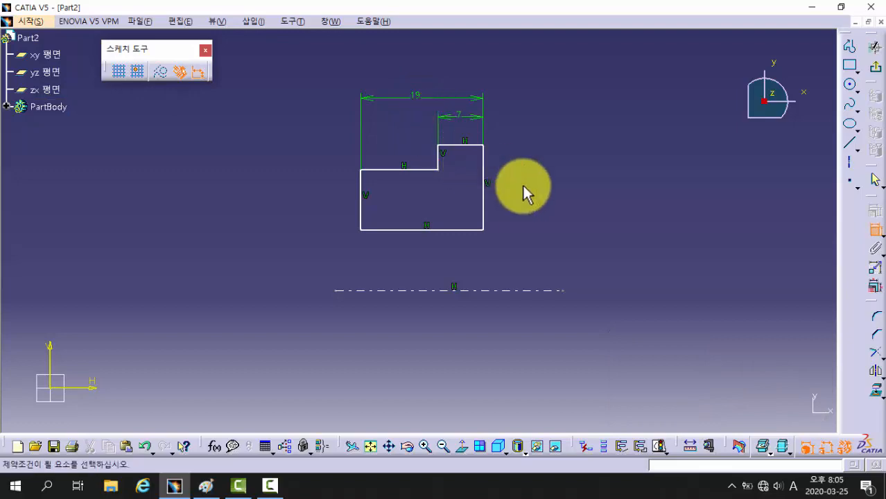
# - Check part 5's diameters on the caster drawing in Paint, return to CATIA V5 and dimension the profile's lower edge to the axis as diameter 16 mm
pyautogui.click(205, 486)
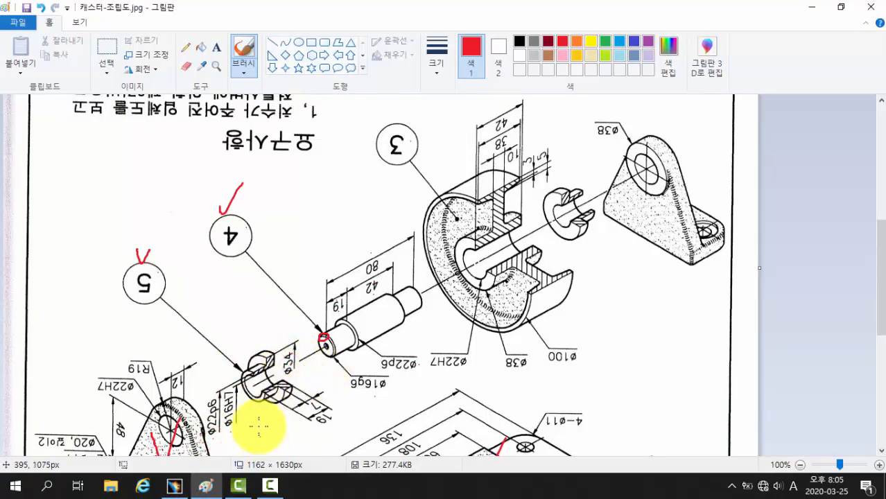
pyautogui.click(177, 484)
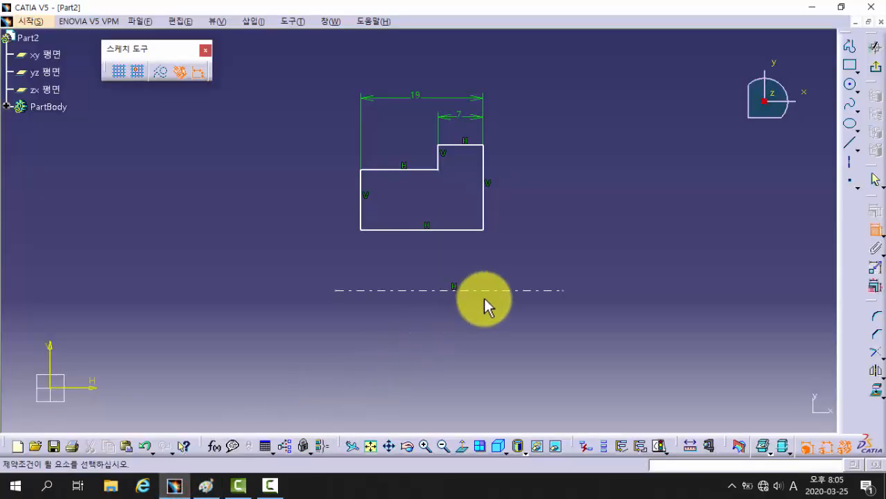
pyautogui.moveTo(578, 213); pyautogui.dragTo(564, 237, button='middle')
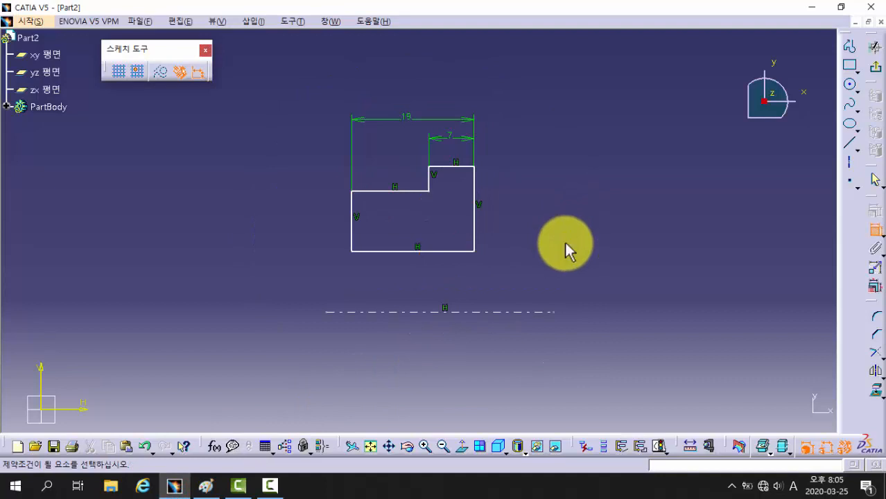
pyautogui.click(493, 314)
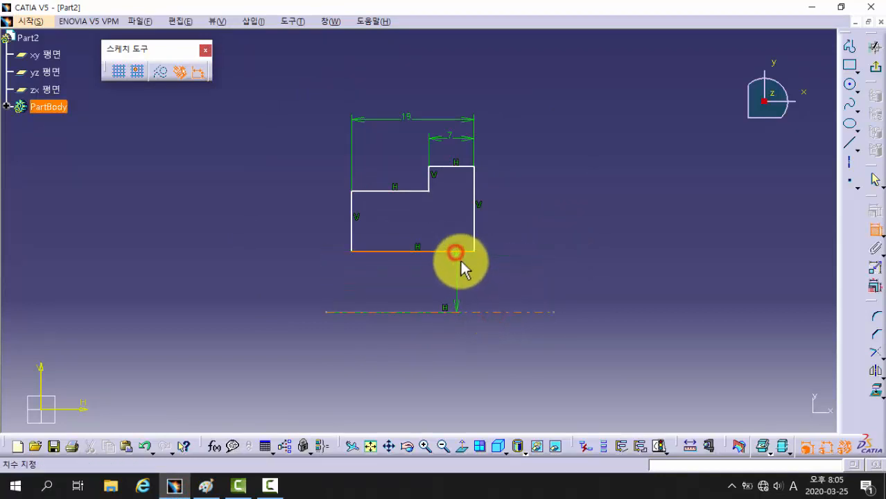
pyautogui.click(456, 253)
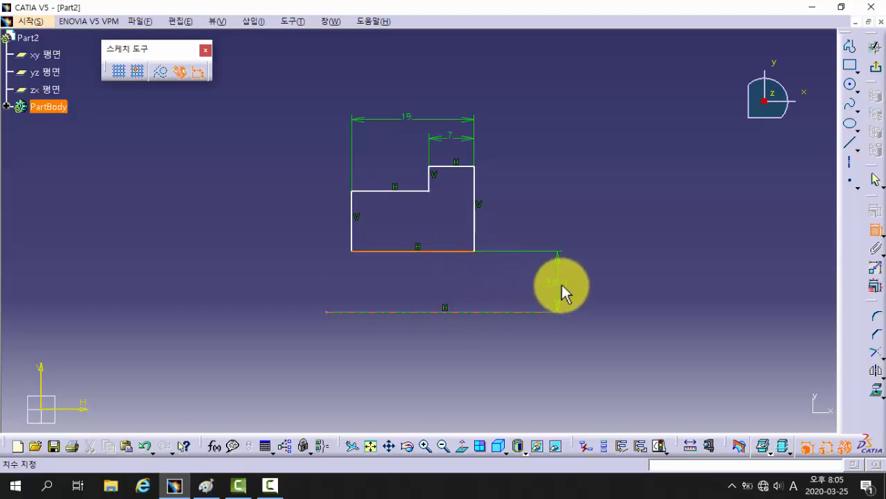
pyautogui.rightClick(564, 277)
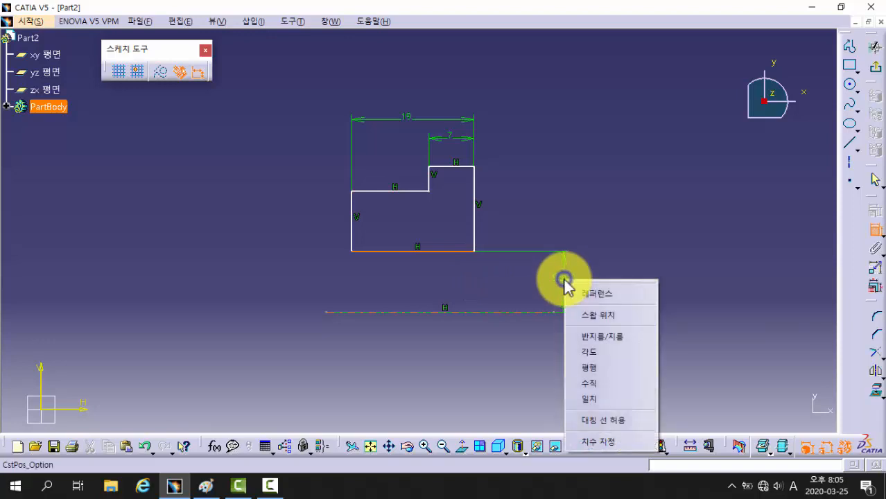
pyautogui.click(625, 342)
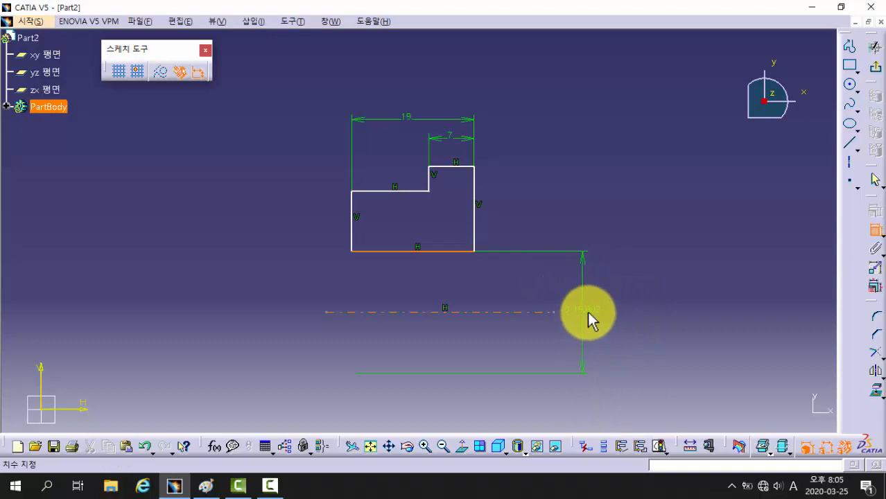
pyautogui.click(590, 314)
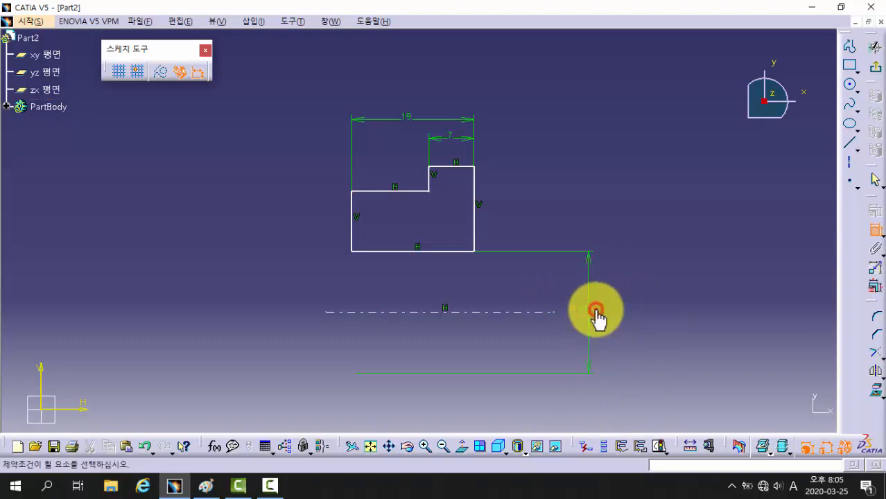
pyautogui.doubleClick(598, 321)
pyautogui.write('16')
pyautogui.press('Return')
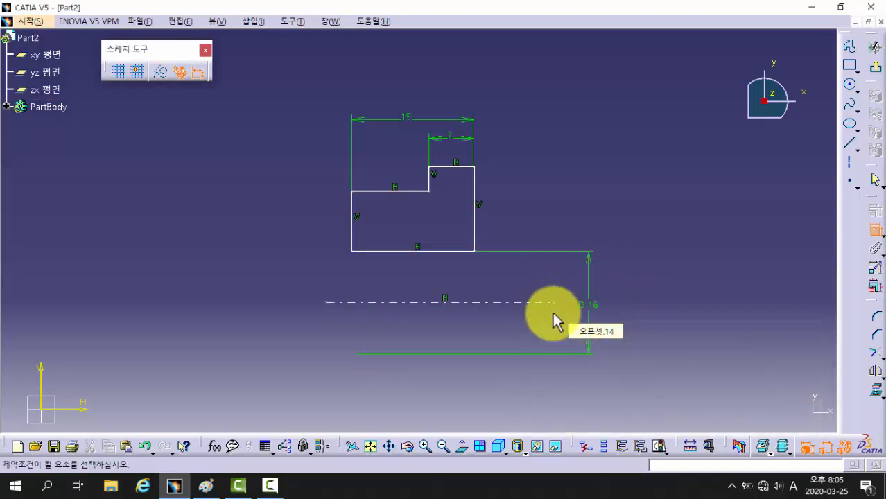
# - Dimension the upper edge of the profile's lower step to the axis as a diameter of 22 mm
pyautogui.click(416, 304)
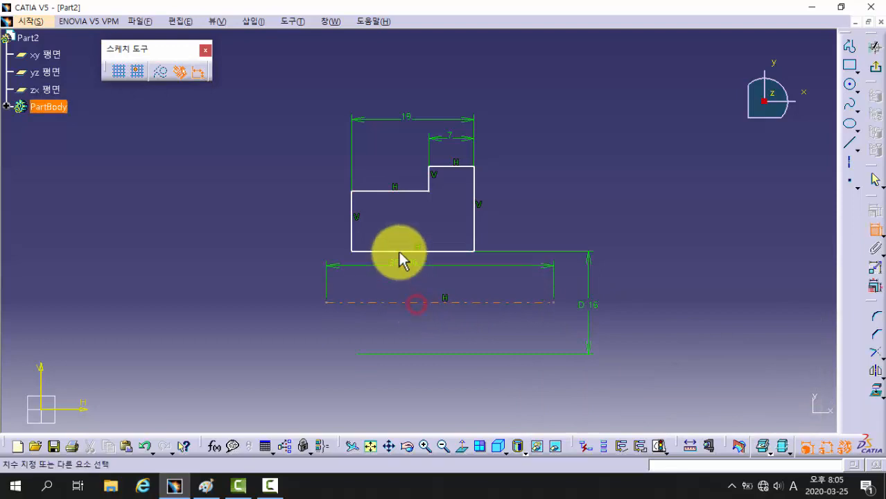
pyautogui.click(388, 192)
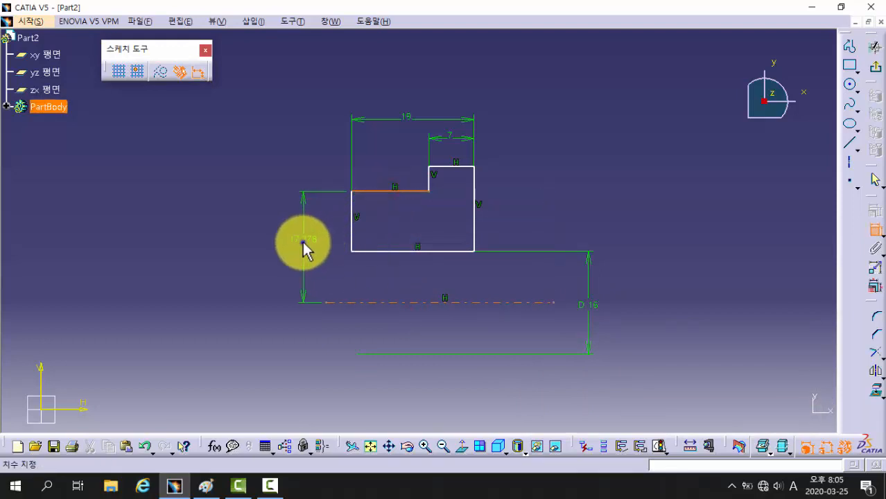
pyautogui.rightClick(303, 242)
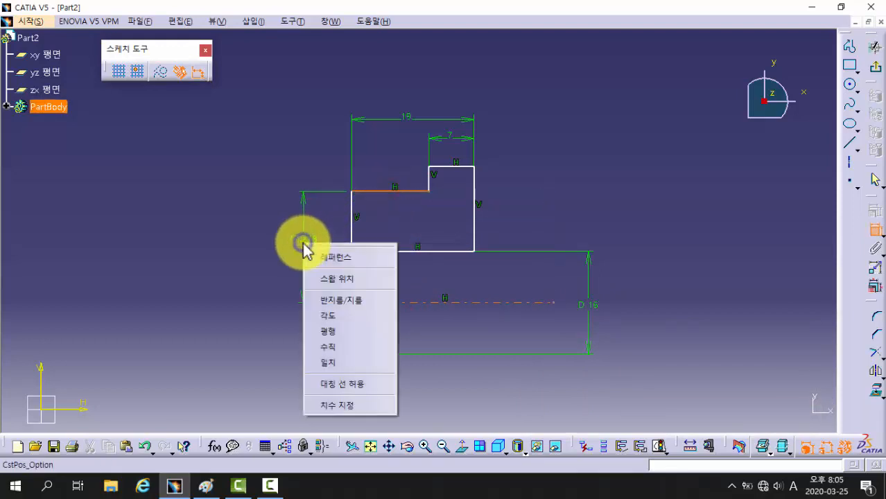
pyautogui.click(352, 301)
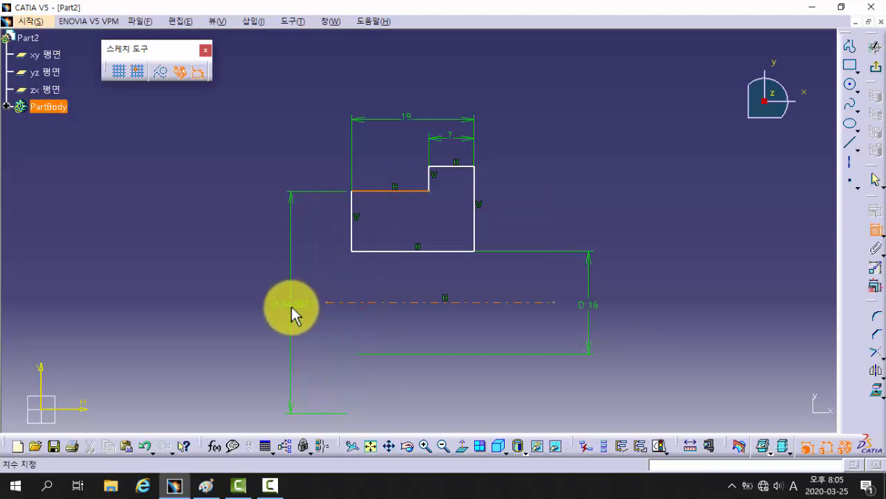
pyautogui.click(290, 306)
pyautogui.doubleClick(301, 304)
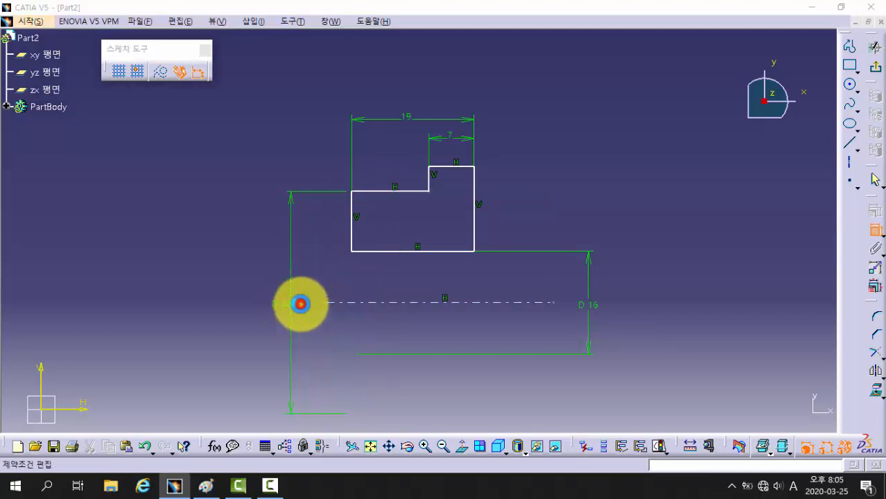
pyautogui.write('22')
pyautogui.press('Return')
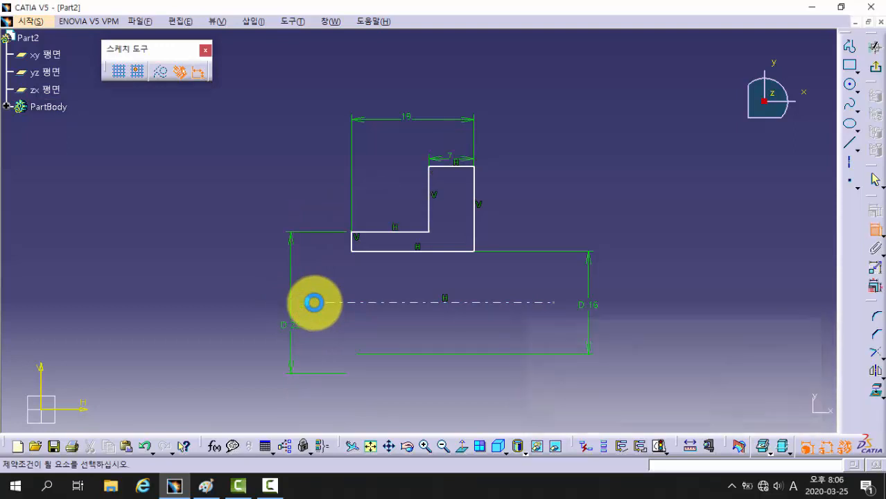
# - Dimension the top edge of the profile's taller portion to the axis as a diameter of 34 mm
pyautogui.click(475, 302)
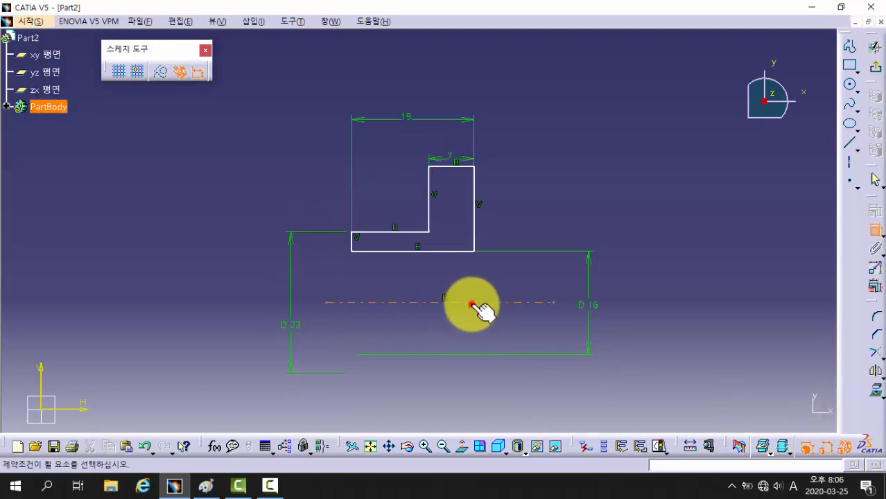
pyautogui.click(461, 167)
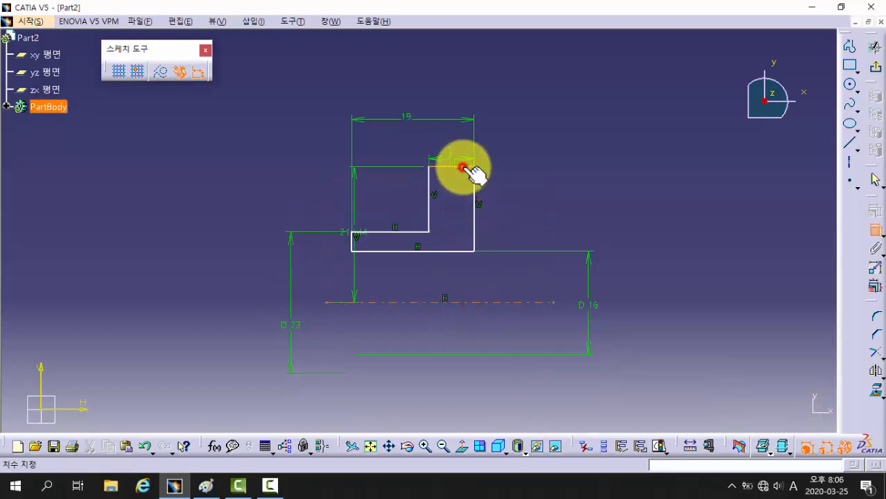
pyautogui.rightClick(624, 244)
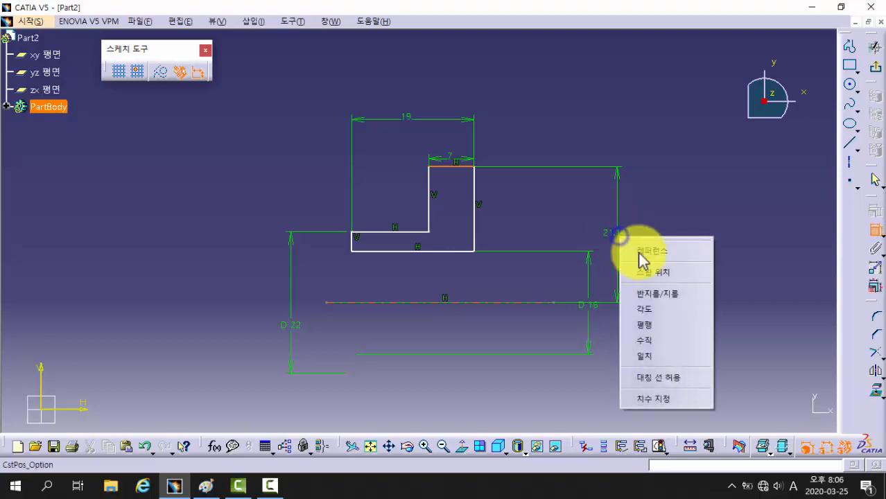
pyautogui.click(678, 299)
pyautogui.click(629, 313)
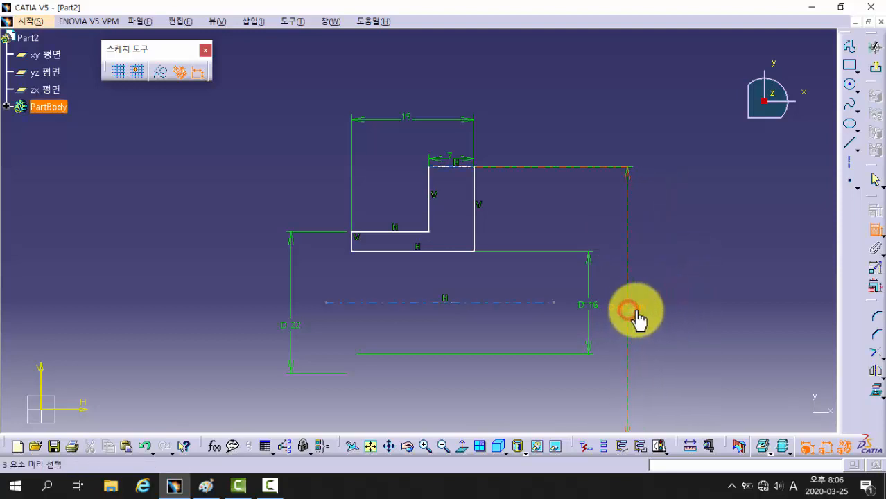
pyautogui.doubleClick(637, 312)
pyautogui.write('34')
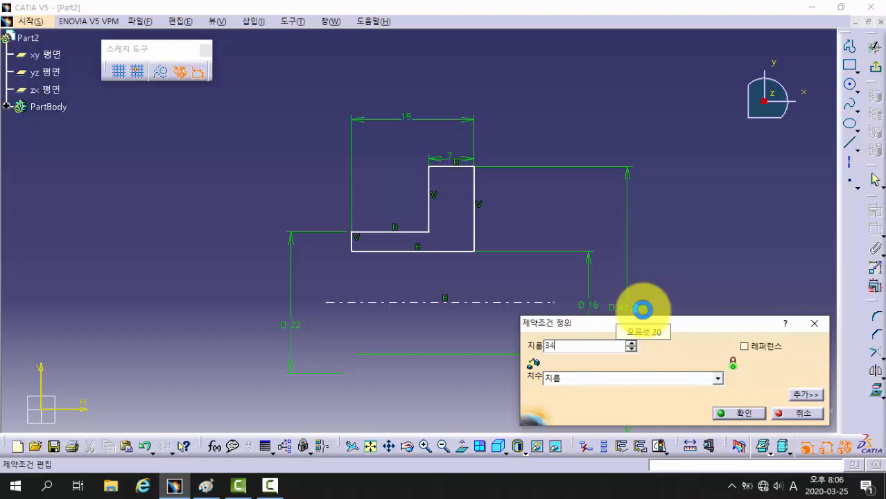
pyautogui.press('Return')
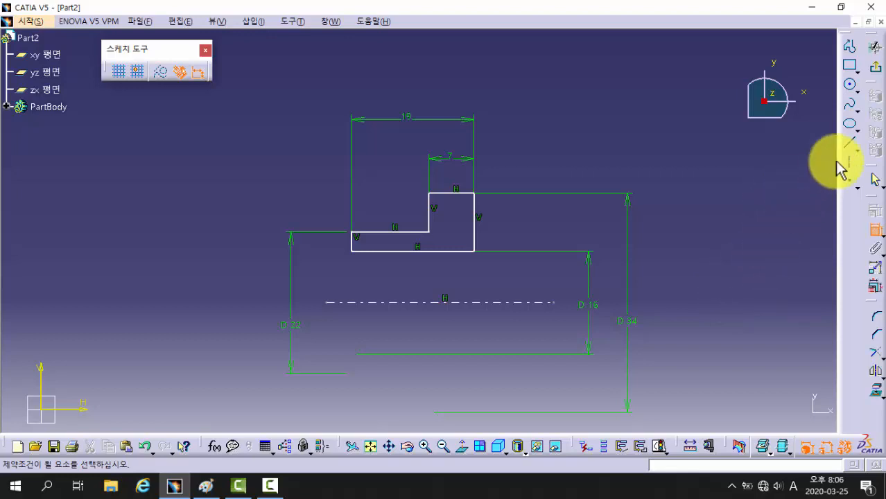
# - Exit the sketch and revolve the stepped profile 360 degrees around the sketch axis with the Shaft command
pyautogui.click(878, 70)
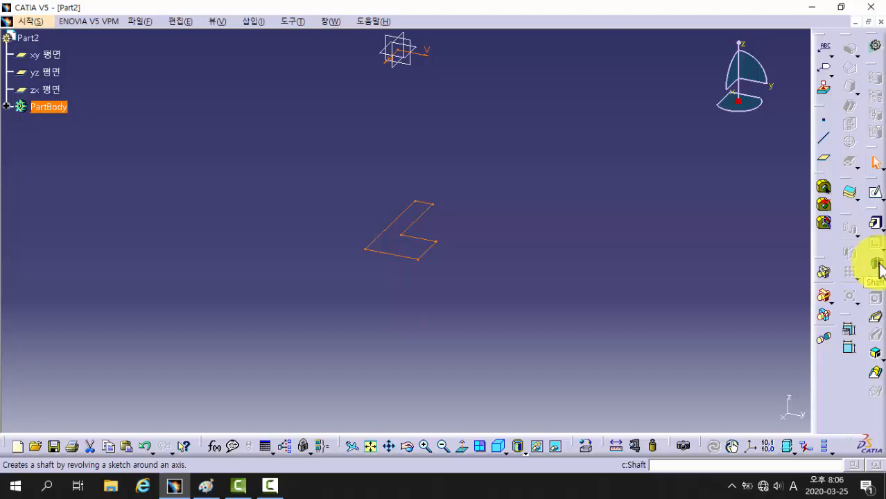
pyautogui.click(879, 267)
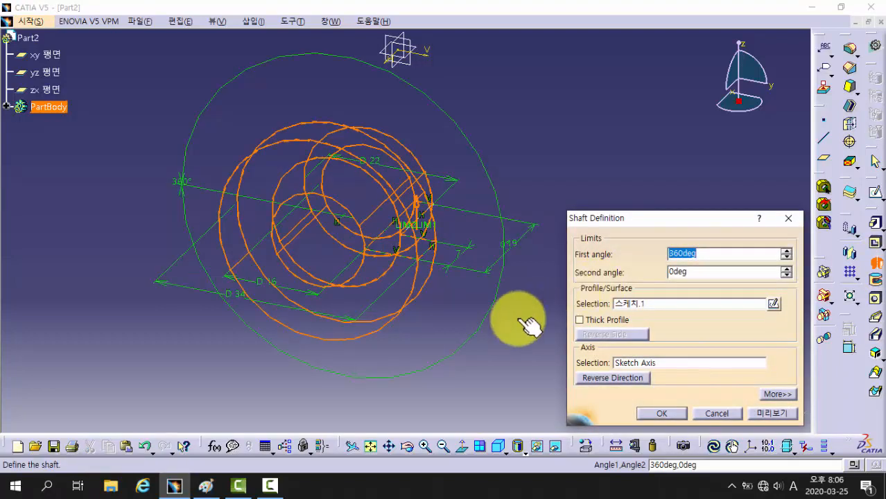
pyautogui.click(706, 253)
pyautogui.moveTo(385, 329); pyautogui.dragTo(354, 332, button='middle')
pyautogui.click(763, 418)
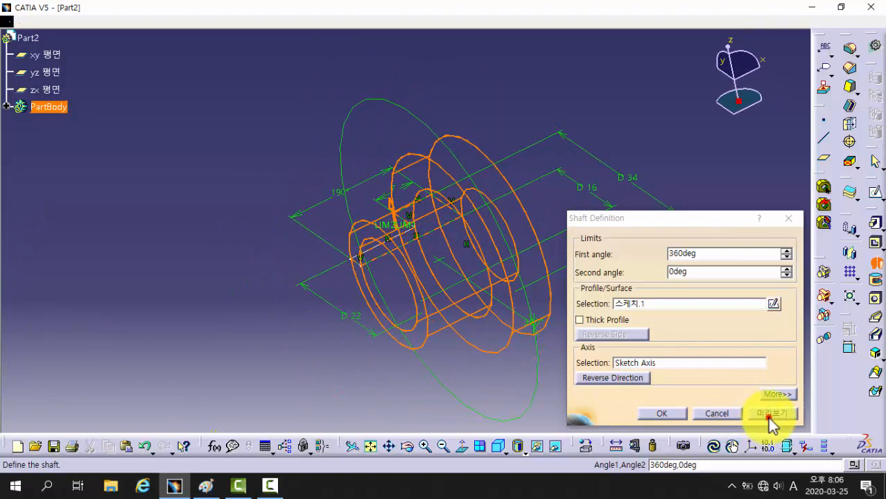
pyautogui.click(663, 416)
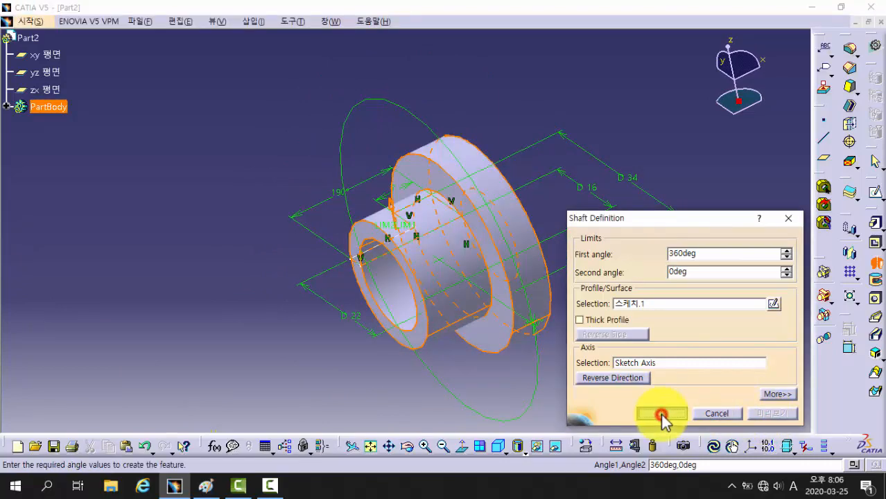
pyautogui.moveTo(324, 316); pyautogui.dragTo(230, 219, button='middle')
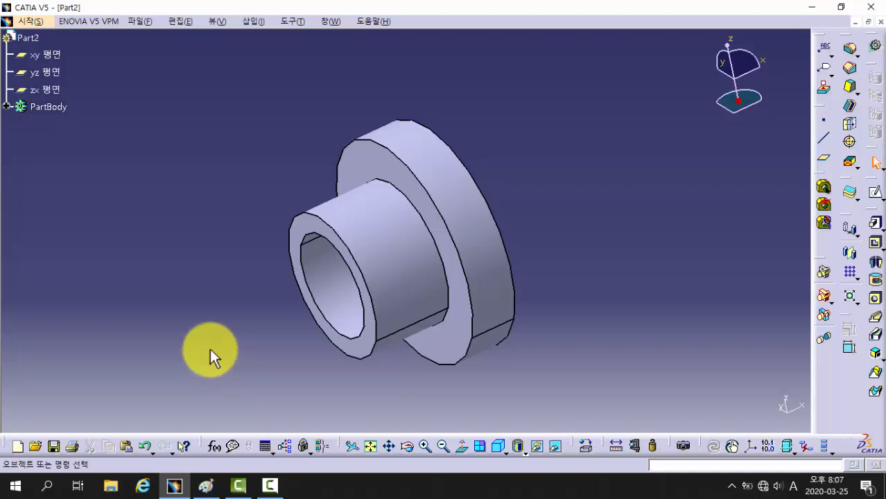
# - Switch to the caster drawing in Paint and undo the red check marks on it
pyautogui.click(206, 484)
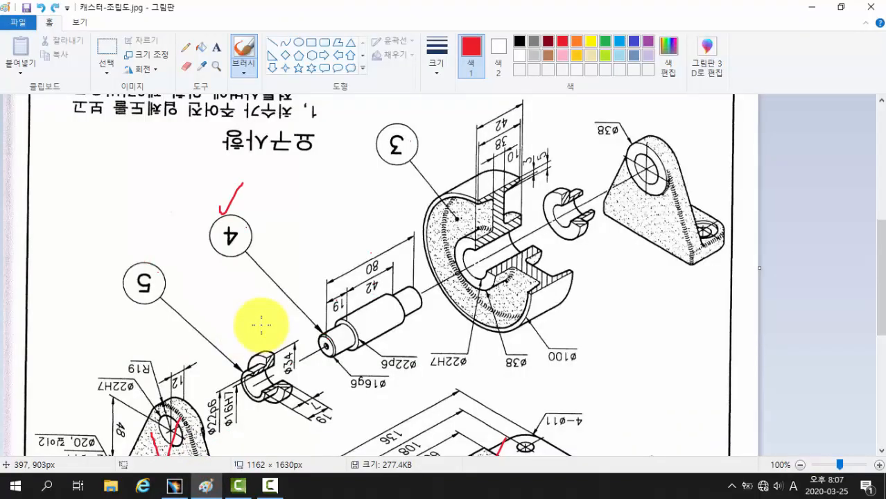
pyautogui.hotkey('ctrl', 'z')
pyautogui.hotkey('ctrl', 'z')
pyautogui.hotkey('ctrl', 'z')
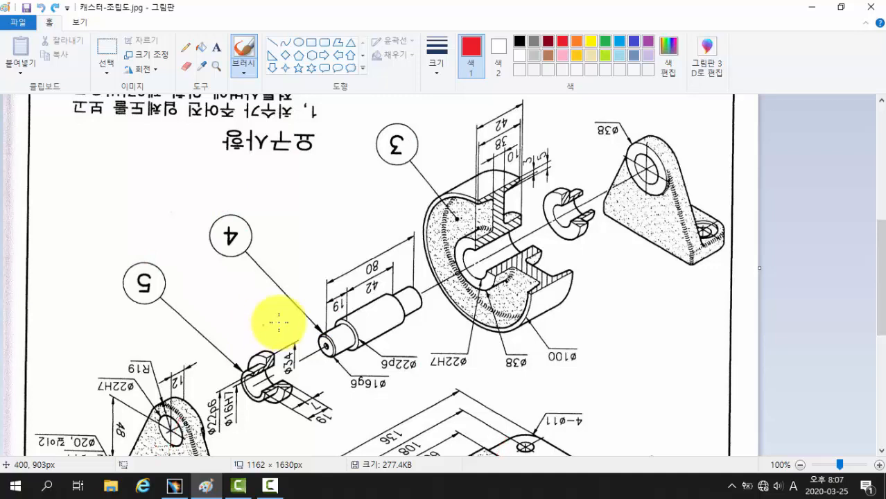
# - Mark in red the assembly line from shaft 4 through bushing 5 to the bracket bore, and the bushing edges to chamfer
pyautogui.moveTo(883, 302); pyautogui.dragTo(884, 316)
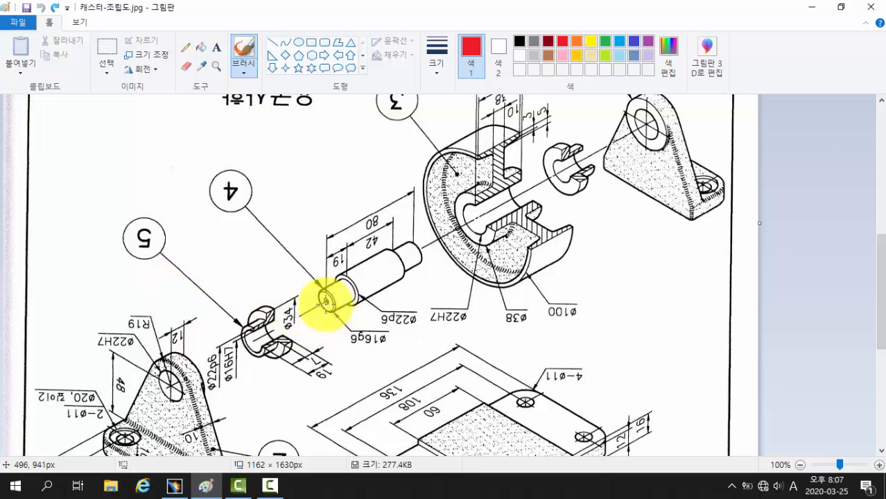
pyautogui.moveTo(325, 304)
pyautogui.mouseDown()
pyautogui.moveTo(265, 337)
pyautogui.moveTo(267, 330)
pyautogui.mouseUp()
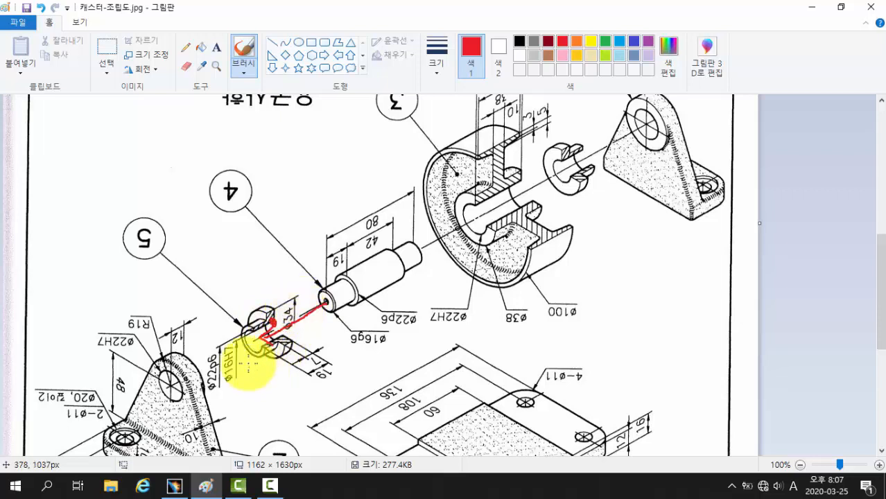
pyautogui.moveTo(254, 342)
pyautogui.mouseDown()
pyautogui.moveTo(156, 394)
pyautogui.moveTo(225, 387)
pyautogui.mouseUp()
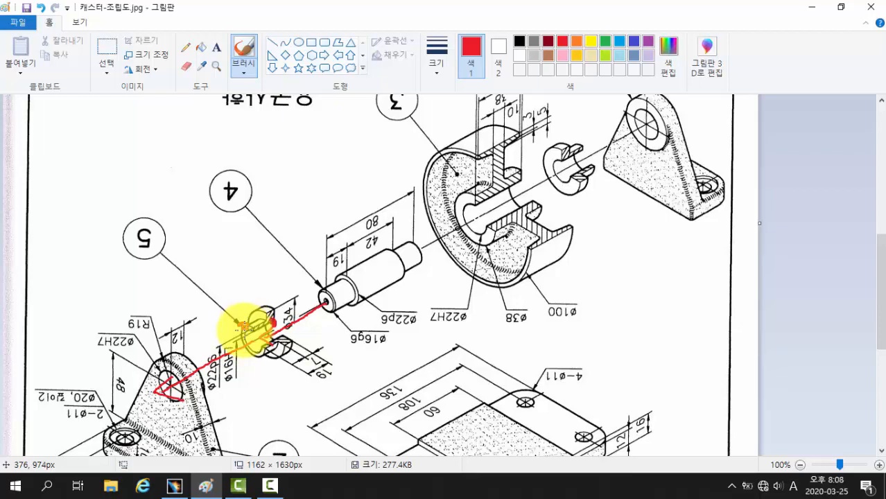
# - Return to CATIA V5 and chamfer the sleeve end's outer edge and the bore edge on the flange face, 1 mm at 45 degrees
pyautogui.click(175, 485)
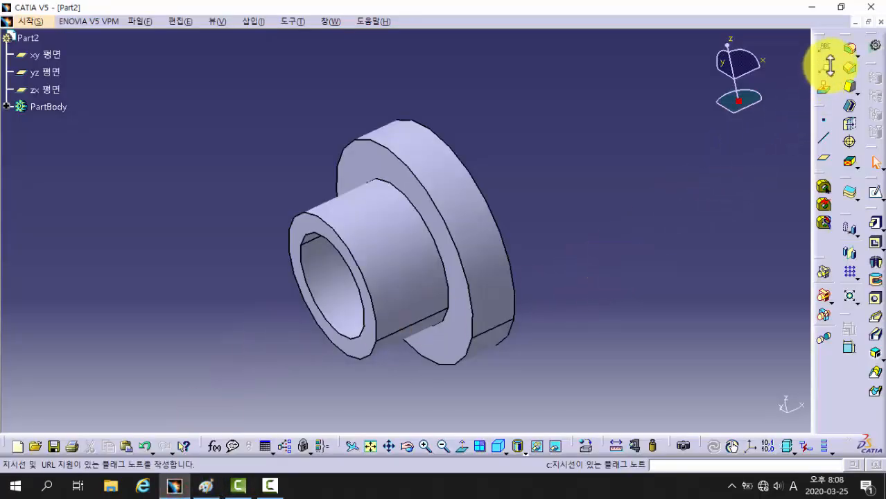
pyautogui.click(851, 74)
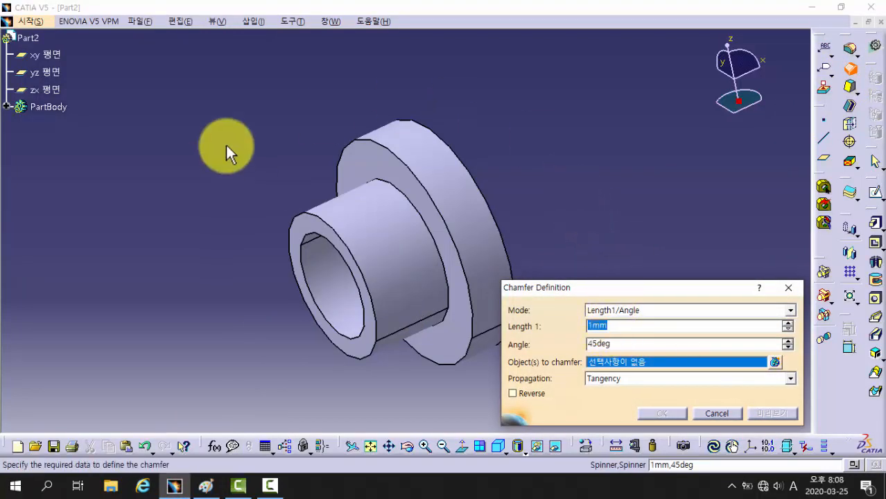
pyautogui.click(297, 232)
pyautogui.moveTo(531, 199); pyautogui.dragTo(449, 229, button='middle')
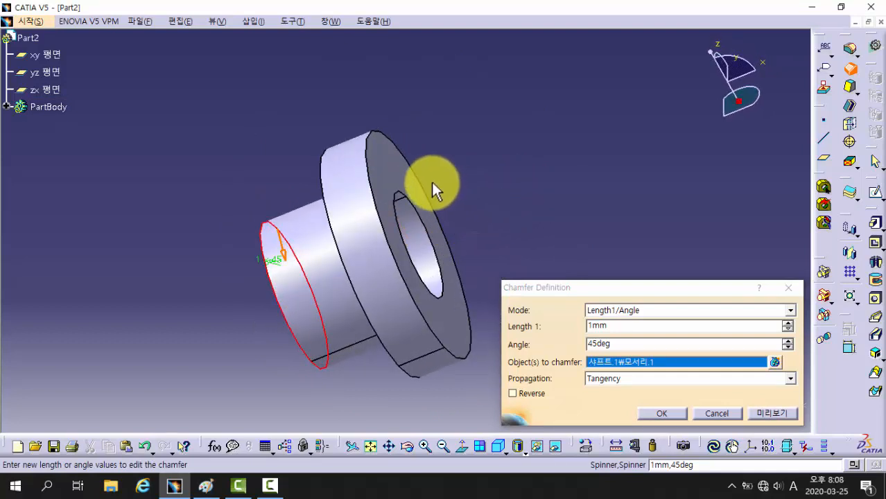
pyautogui.click(419, 207)
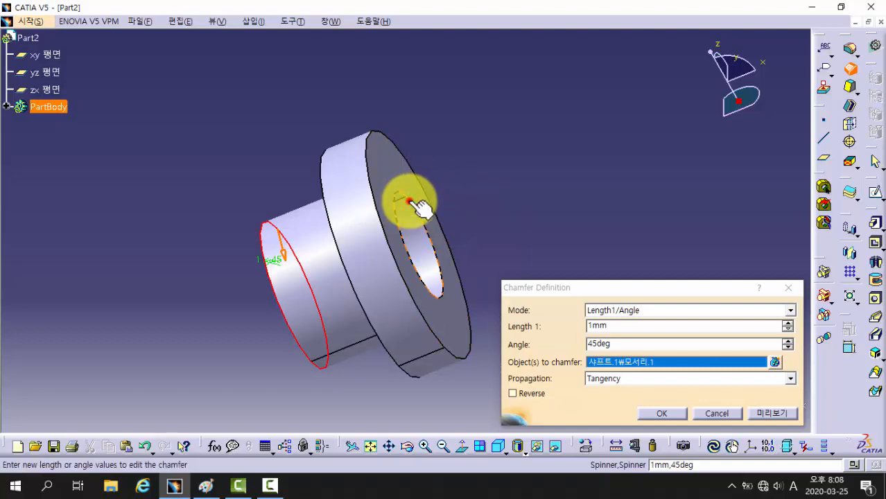
pyautogui.moveTo(475, 181); pyautogui.dragTo(546, 188, button='middle')
pyautogui.click(659, 415)
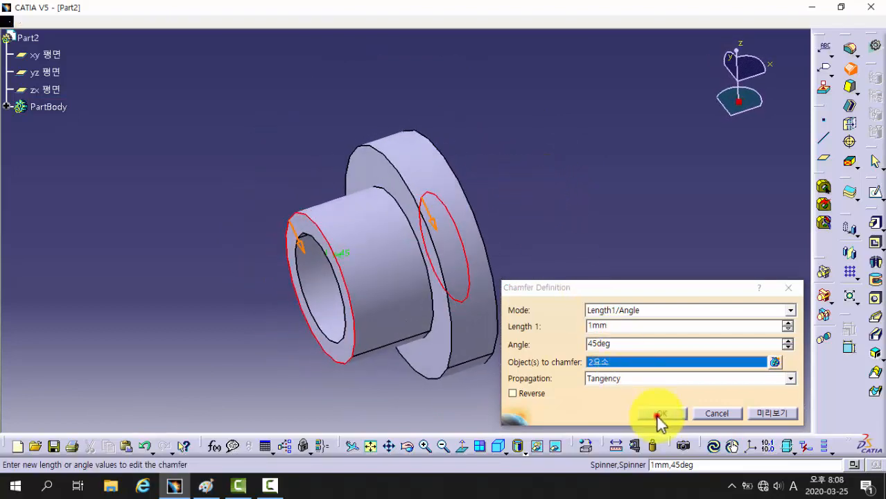
pyautogui.moveTo(570, 295); pyautogui.dragTo(575, 265, button='middle')
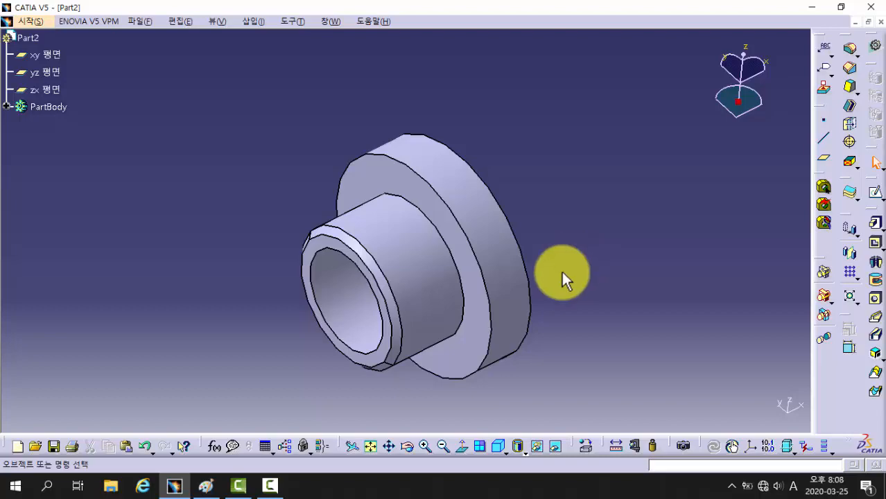
# - Switch to the caster drawing in Paint, undo the red marks, and mark wheel 3's axis and upper cut section in red
pyautogui.click(206, 486)
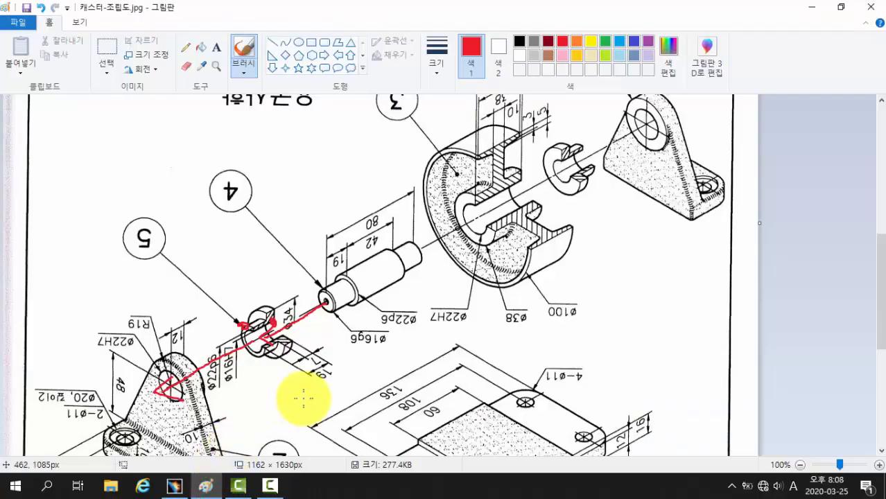
pyautogui.hotkey('ctrl', 'z')
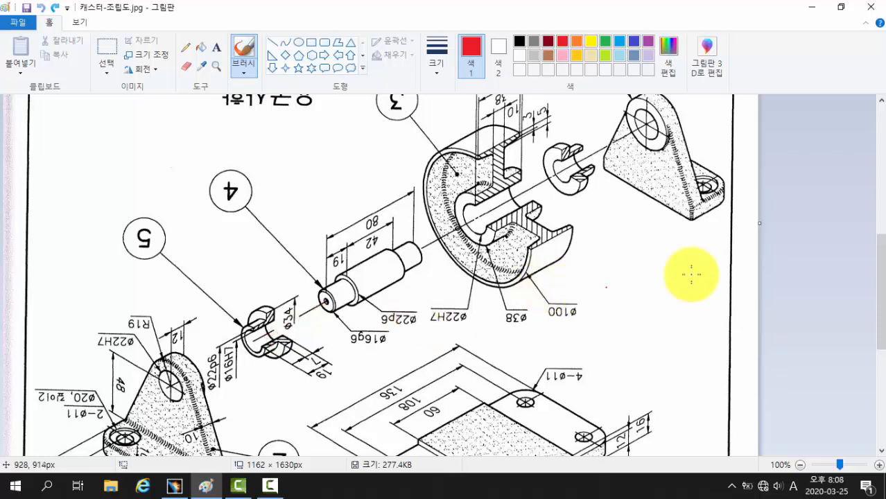
pyautogui.moveTo(881, 329); pyautogui.dragTo(878, 298)
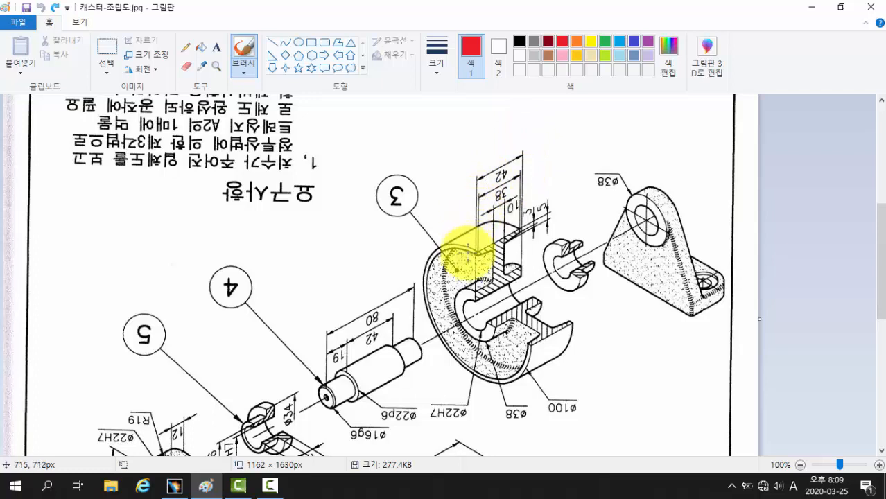
pyautogui.moveTo(446, 329)
pyautogui.mouseDown()
pyautogui.moveTo(564, 263)
pyautogui.moveTo(525, 301)
pyautogui.moveTo(478, 311)
pyautogui.moveTo(459, 254)
pyautogui.moveTo(486, 224)
pyautogui.moveTo(527, 215)
pyautogui.moveTo(544, 277)
pyautogui.mouseUp()
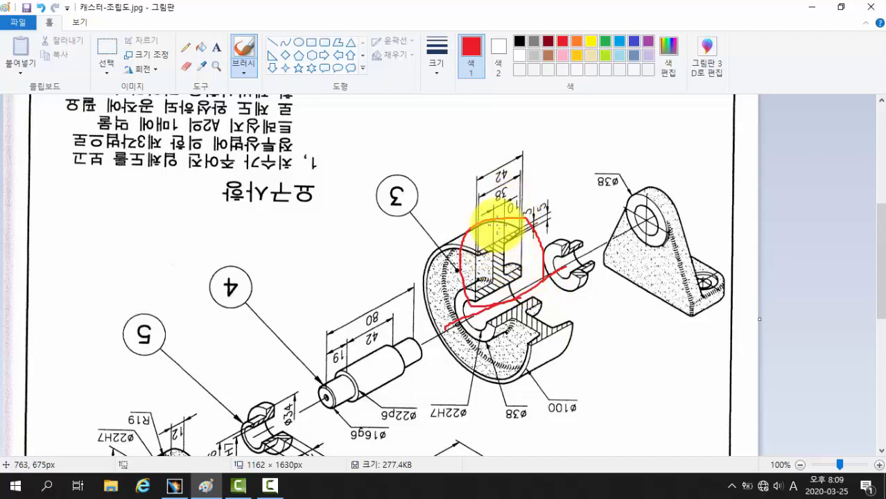
# - Change the brush colour to light blue and mark the centreline of wheel 3's upper section and the areas on both sides
pyautogui.click(619, 42)
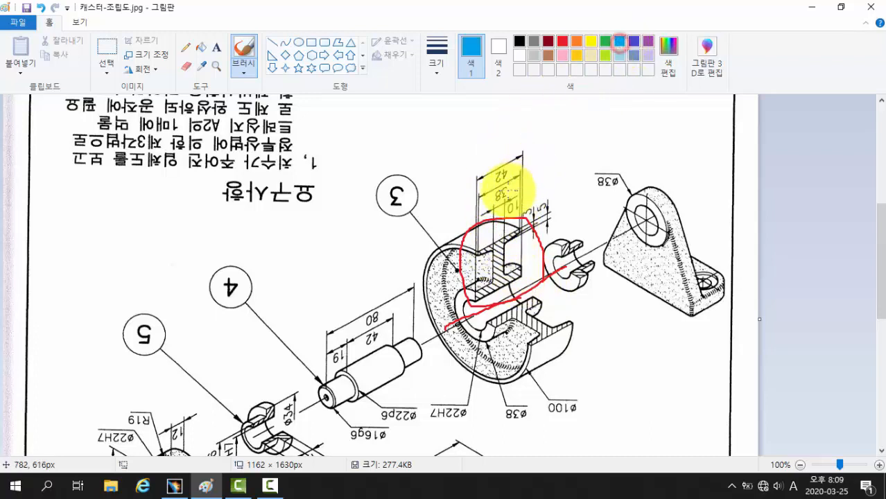
pyautogui.moveTo(494, 192); pyautogui.dragTo(498, 316)
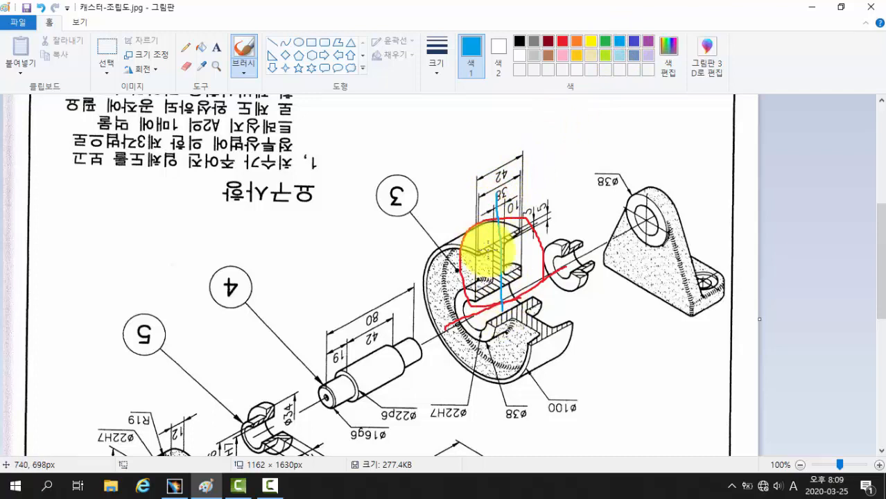
pyautogui.moveTo(481, 223)
pyautogui.mouseDown()
pyautogui.moveTo(492, 205)
pyautogui.moveTo(506, 228)
pyautogui.moveTo(536, 177)
pyautogui.mouseUp()
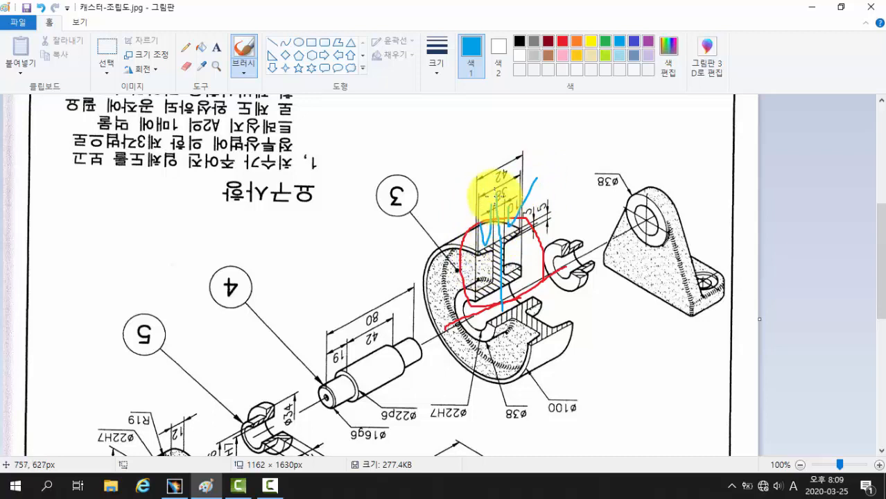
# - Outline the areas on both sides of wheel 3's upper section in light blue, and undo all marks on the drawing
pyautogui.moveTo(497, 166)
pyautogui.mouseDown()
pyautogui.moveTo(491, 258)
pyautogui.moveTo(506, 321)
pyautogui.moveTo(476, 278)
pyautogui.moveTo(498, 273)
pyautogui.moveTo(494, 295)
pyautogui.moveTo(505, 197)
pyautogui.moveTo(531, 251)
pyautogui.moveTo(516, 285)
pyautogui.moveTo(483, 291)
pyautogui.moveTo(481, 238)
pyautogui.moveTo(521, 237)
pyautogui.moveTo(511, 291)
pyautogui.moveTo(574, 258)
pyautogui.moveTo(568, 301)
pyautogui.moveTo(580, 307)
pyautogui.mouseUp()
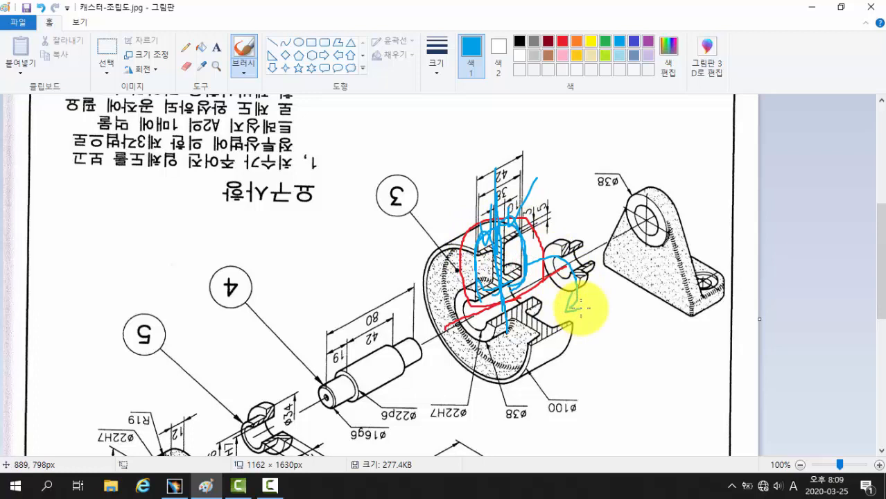
pyautogui.hotkey('ctrl', 'z')
pyautogui.hotkey('ctrl', 'z')
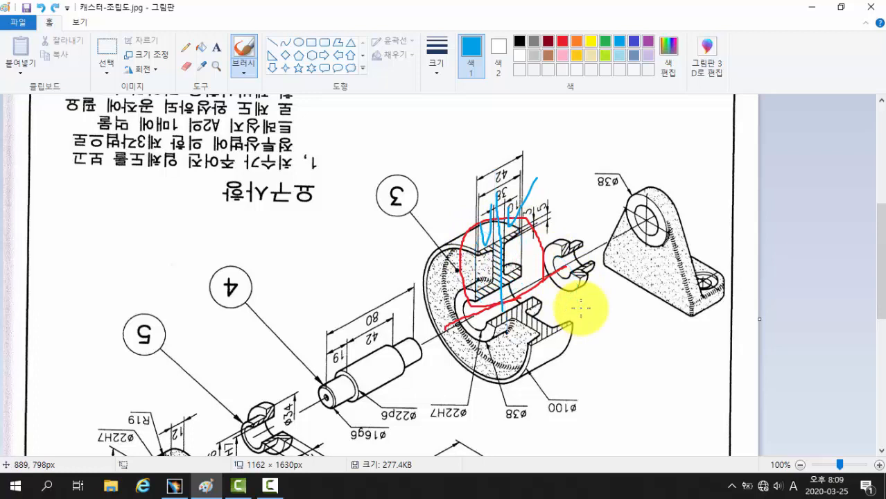
pyautogui.hotkey('ctrl', 'z')
pyautogui.hotkey('ctrl', 'z')
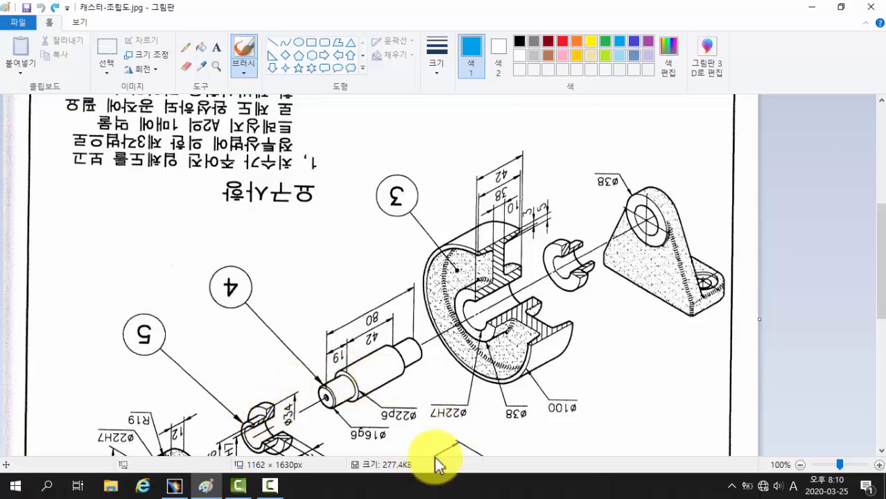
# - Switch to CATIA V5 and create a new Part Design part named Part3
pyautogui.click(185, 489)
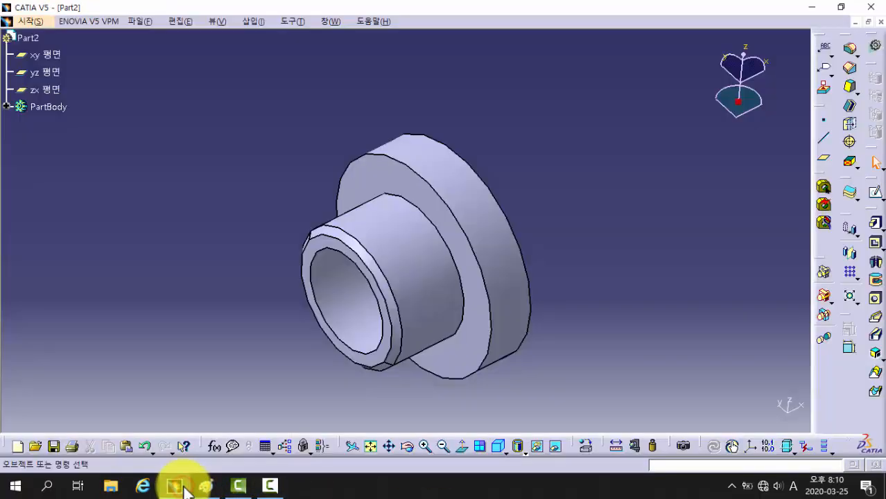
pyautogui.click(28, 20)
pyautogui.moveTo(69, 55)
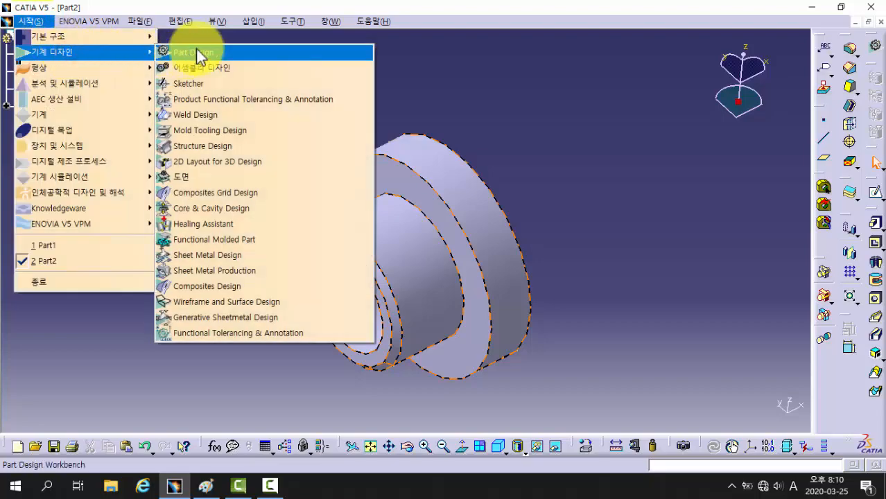
pyautogui.click(197, 52)
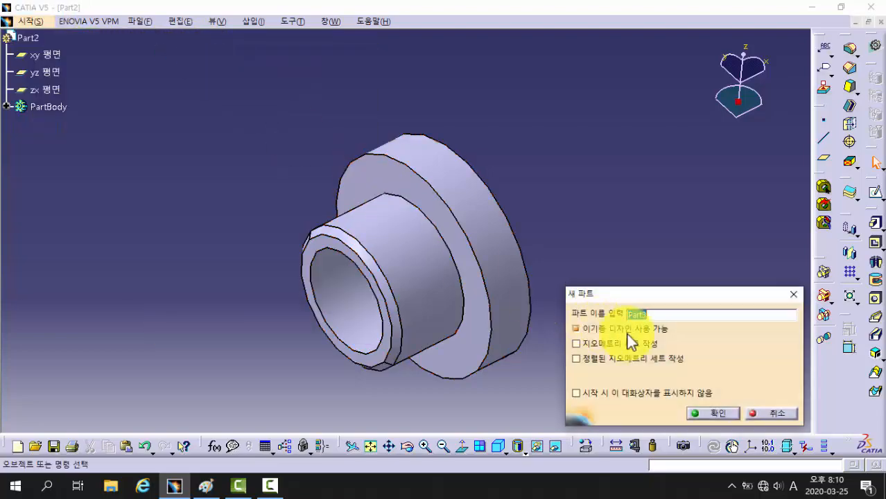
pyautogui.click(679, 315)
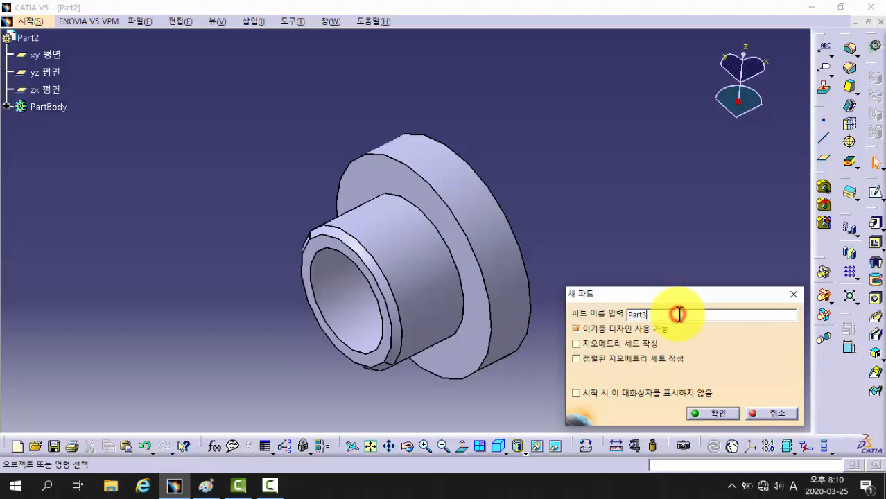
pyautogui.click(710, 416)
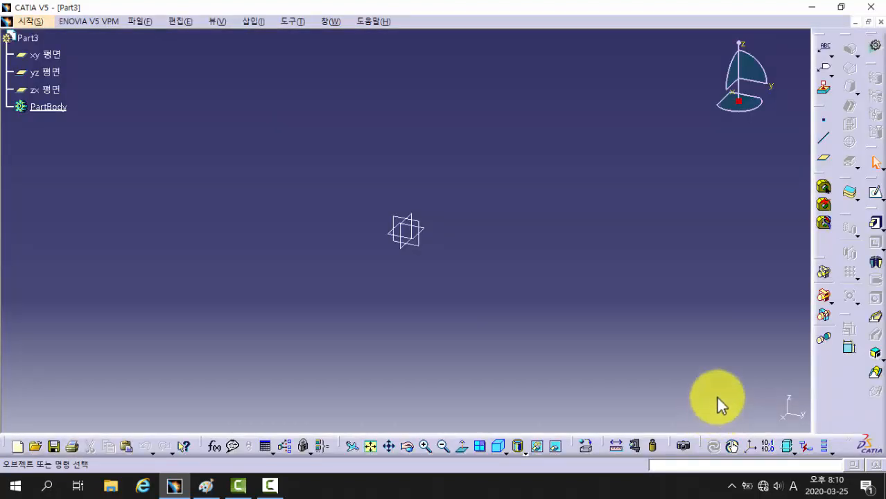
# - Start a sketch on the xy plane for the wheel's profile
pyautogui.click(878, 196)
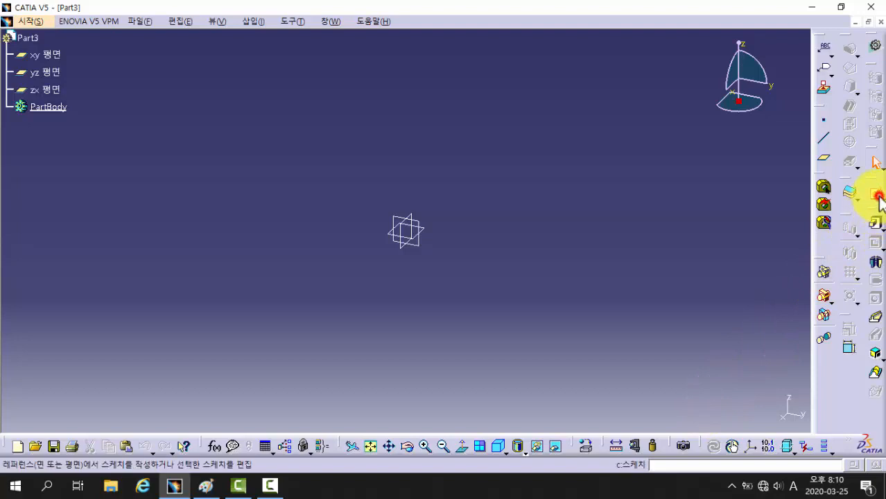
pyautogui.click(421, 227)
pyautogui.moveTo(422, 227)
pyautogui.mouseDown(button='middle')
pyautogui.moveTo(405, 258)
pyautogui.moveTo(415, 233)
pyautogui.moveTo(425, 252)
pyautogui.moveTo(462, 211)
pyautogui.moveTo(469, 243)
pyautogui.mouseUp(button='middle')
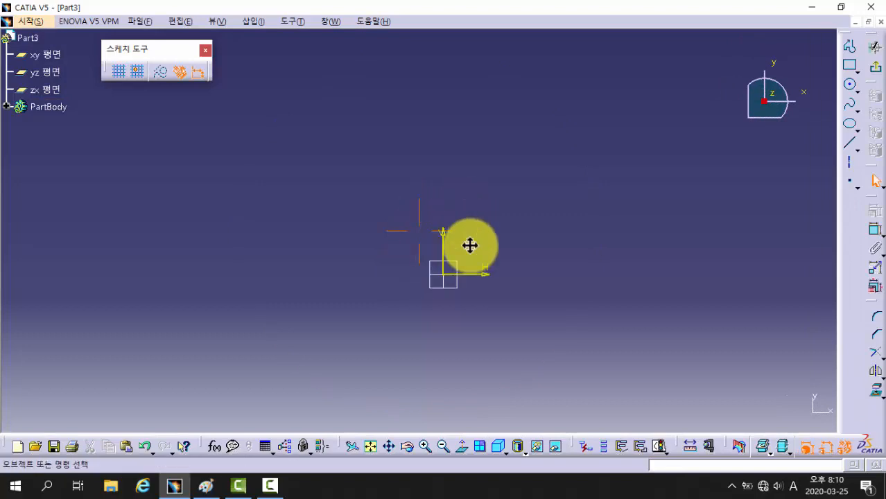
# - Draw a closed half-profile on the vertical axis from about 20 mm above the origin, with sloped rim underside, web and hub about 48 mm wide
pyautogui.click(849, 48)
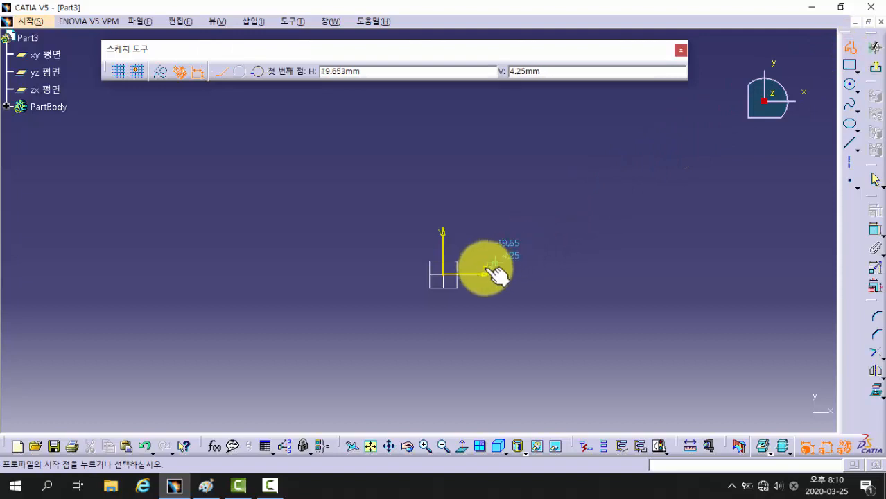
pyautogui.click(442, 219)
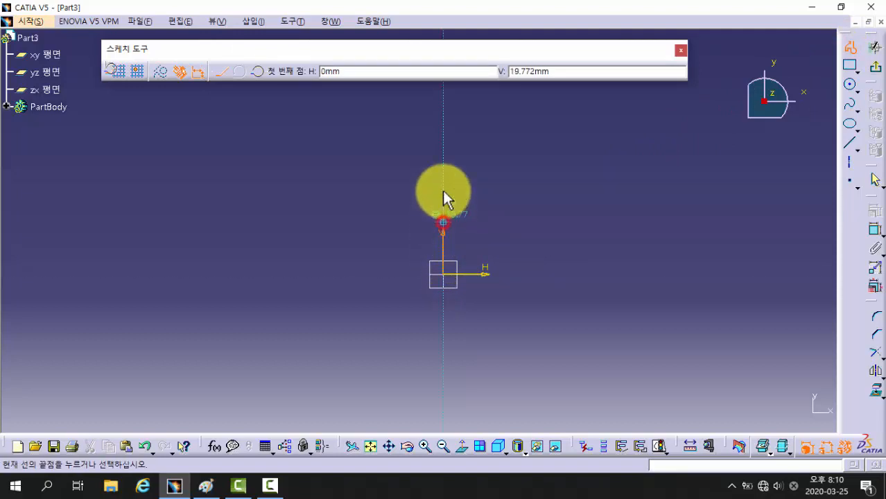
pyautogui.click(442, 106)
pyautogui.click(362, 106)
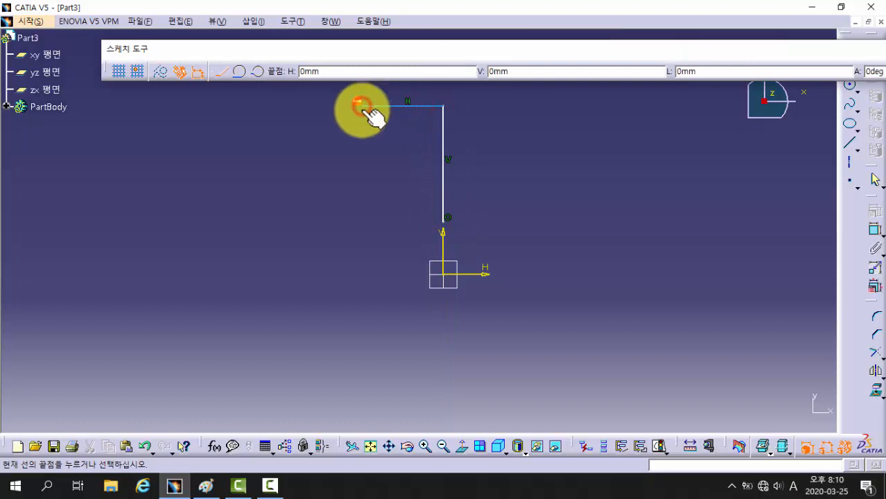
pyautogui.click(362, 121)
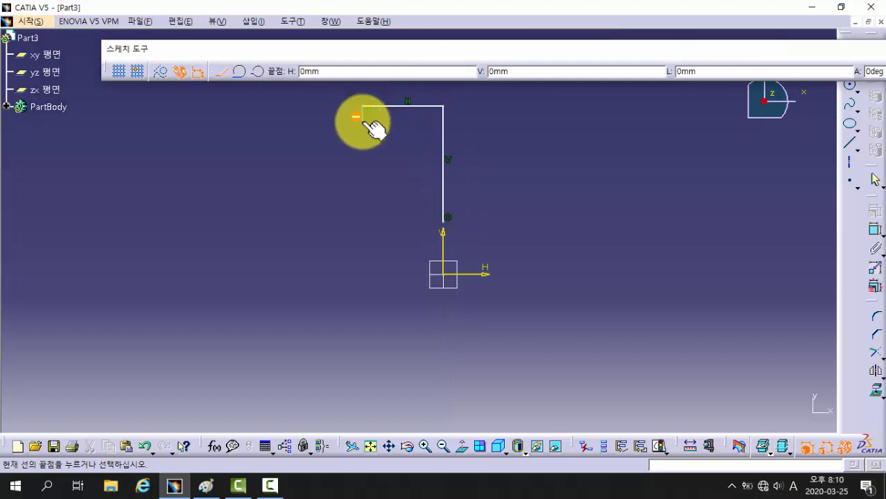
pyautogui.click(419, 137)
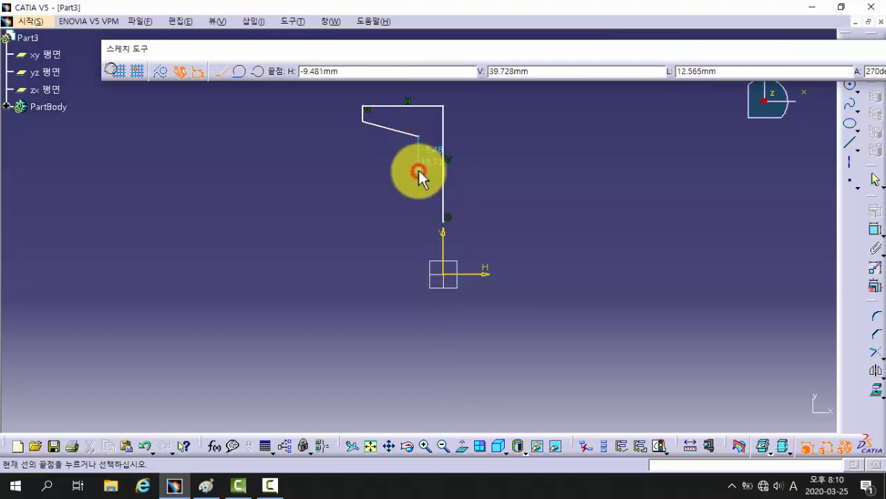
pyautogui.click(418, 169)
pyautogui.click(318, 169)
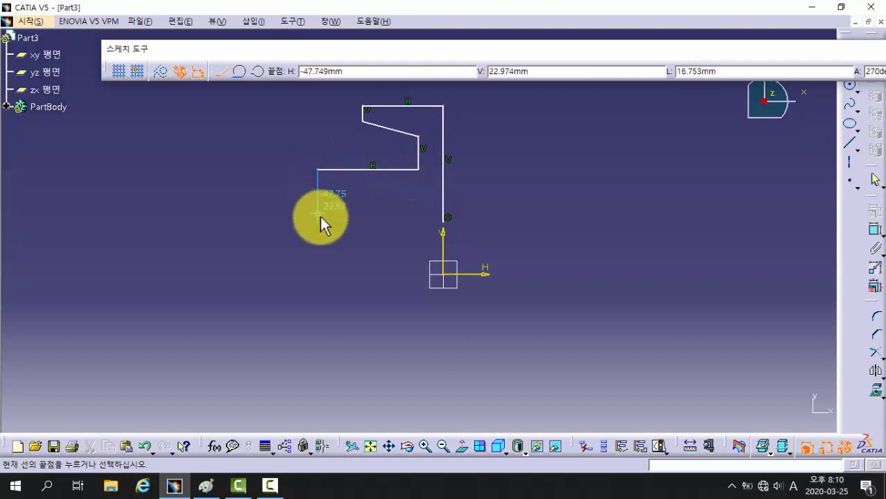
pyautogui.click(318, 222)
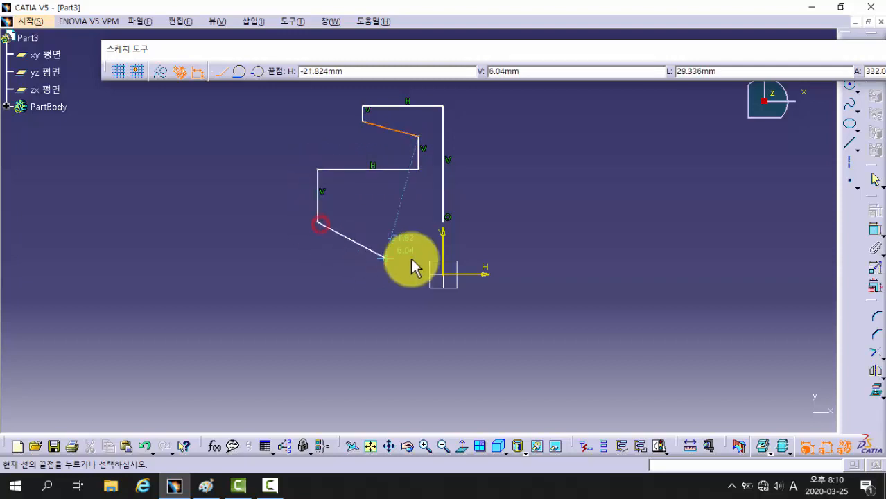
pyautogui.click(443, 222)
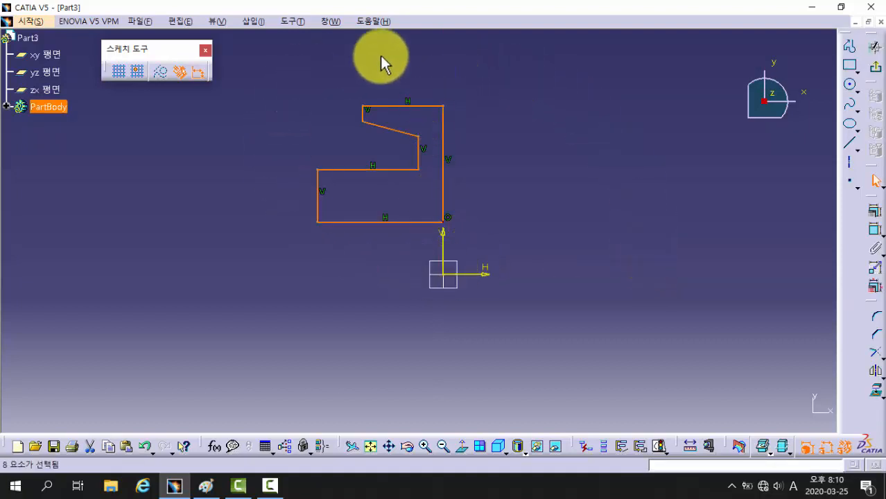
pyautogui.click(561, 180)
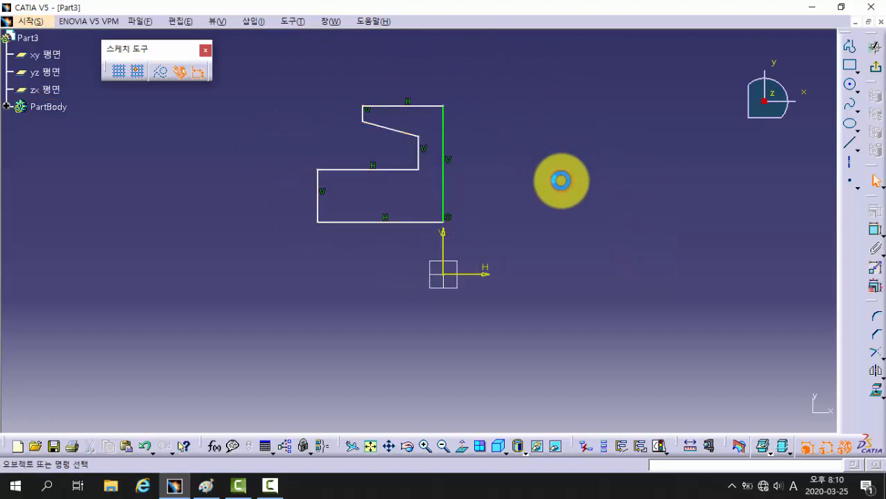
pyautogui.moveTo(561, 180); pyautogui.dragTo(562, 193, button='middle')
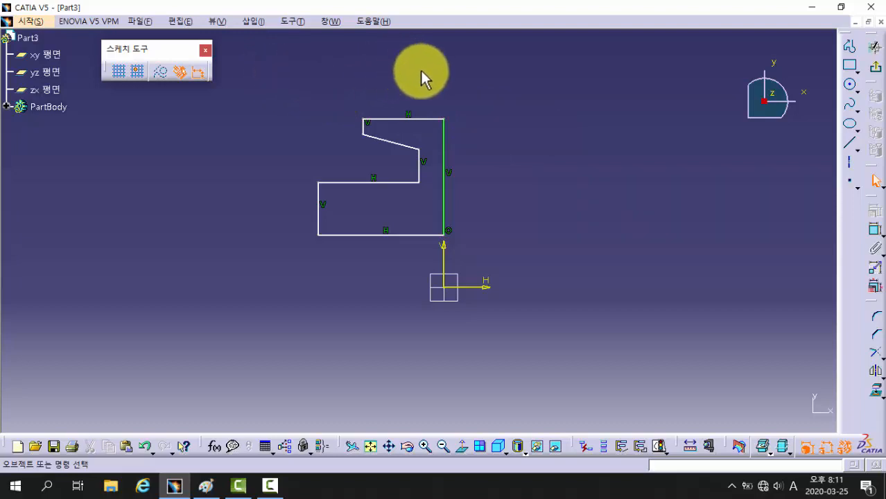
pyautogui.moveTo(428, 74)
pyautogui.mouseDown()
pyautogui.moveTo(392, 145)
pyautogui.moveTo(301, 259)
pyautogui.mouseUp()
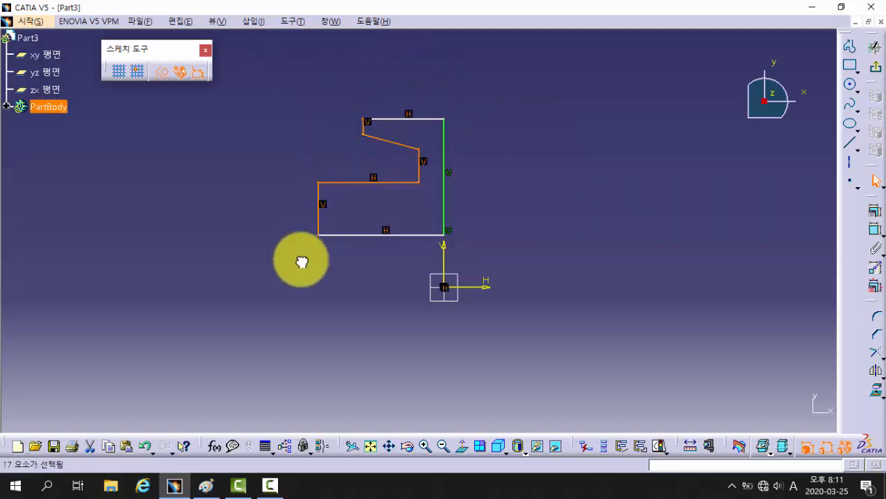
pyautogui.click(410, 235)
pyautogui.click(515, 115)
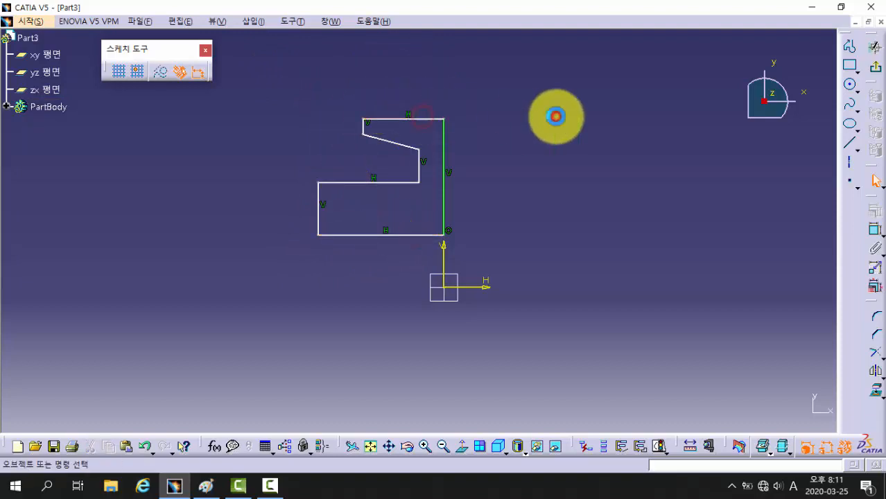
# - Mirror the entire half-profile about the sketch's vertical axis
pyautogui.moveTo(290, 85)
pyautogui.mouseDown()
pyautogui.moveTo(468, 234)
pyautogui.moveTo(475, 253)
pyautogui.mouseUp()
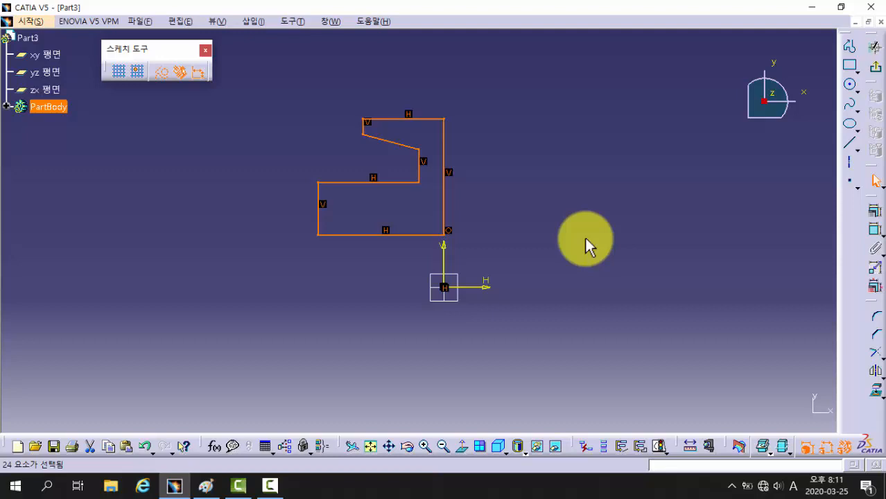
pyautogui.click(878, 378)
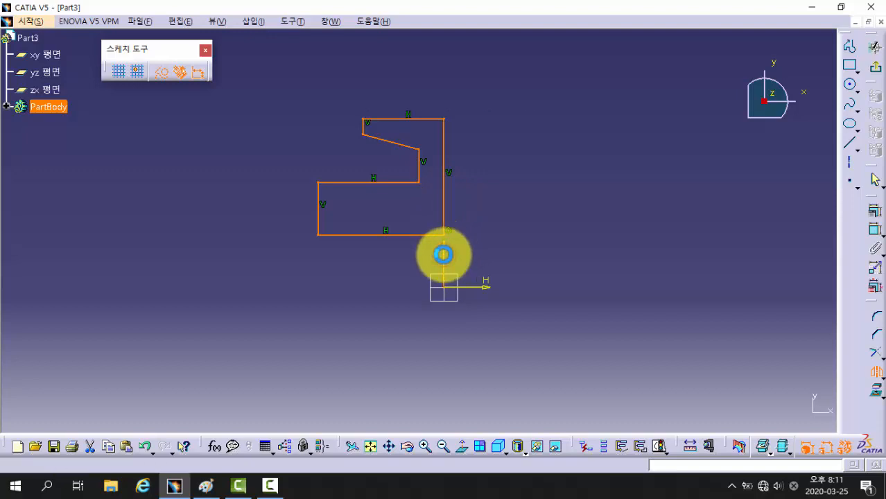
pyautogui.click(444, 256)
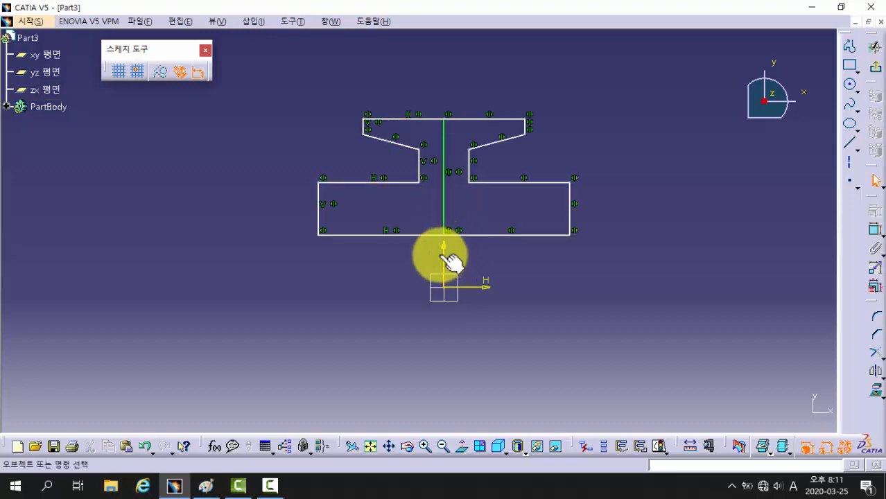
pyautogui.middleClick(624, 243)
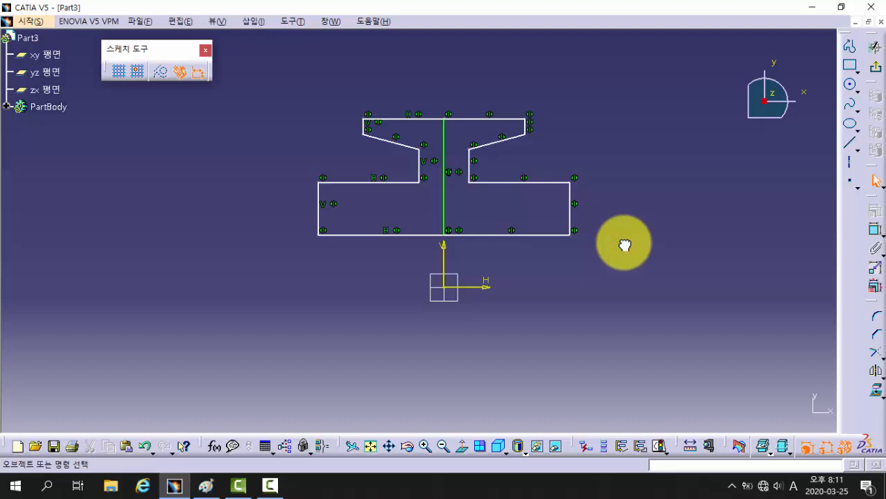
# - Delete the duplicate vertical line that the mirroring left on the symmetry axis
pyautogui.click(443, 202)
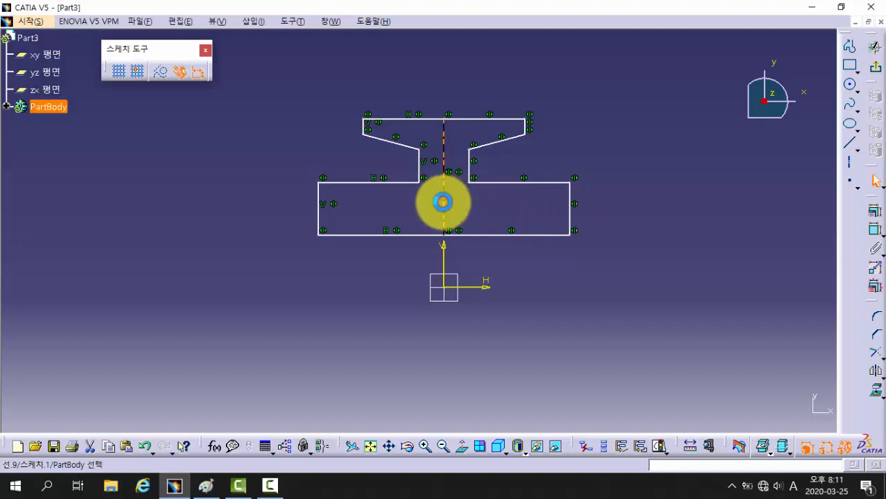
pyautogui.rightClick(445, 204)
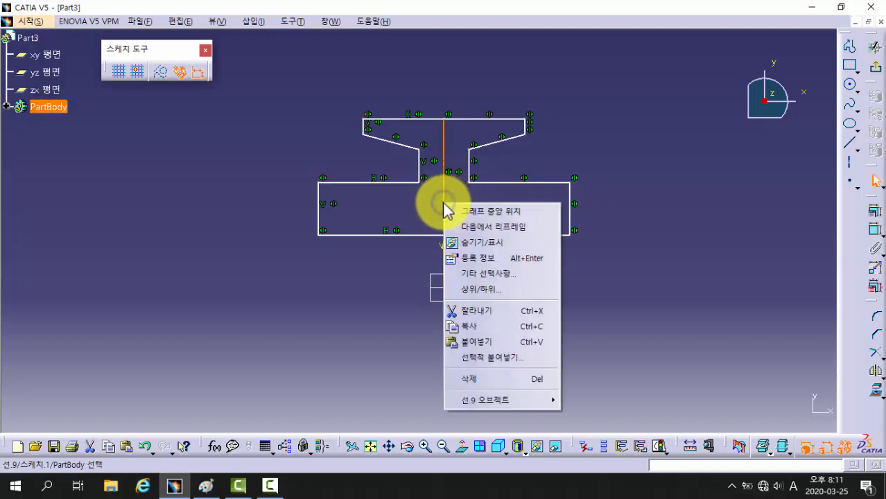
pyautogui.click(479, 379)
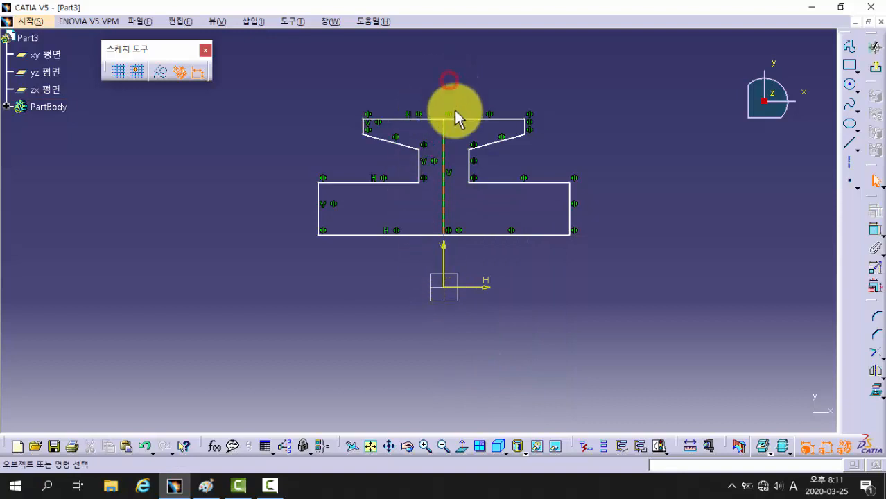
pyautogui.click(595, 171)
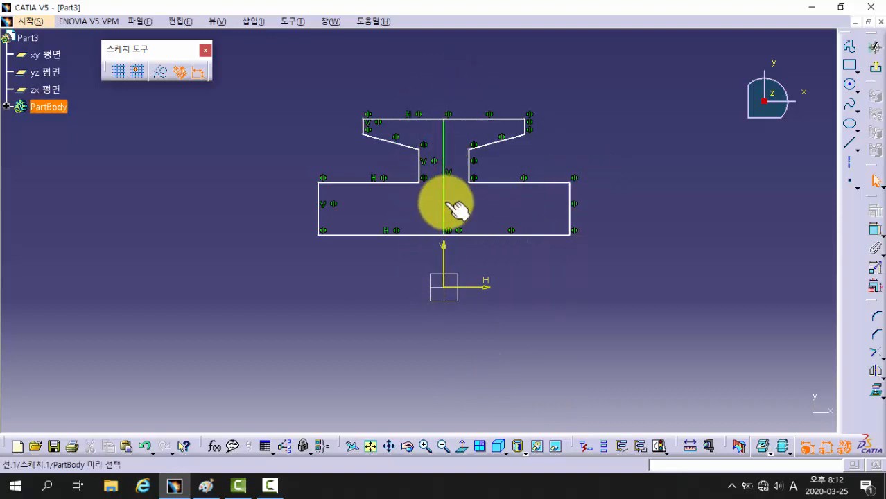
# - Delete the original vertical line at the profile's centre and undo the deletion
pyautogui.click(444, 196)
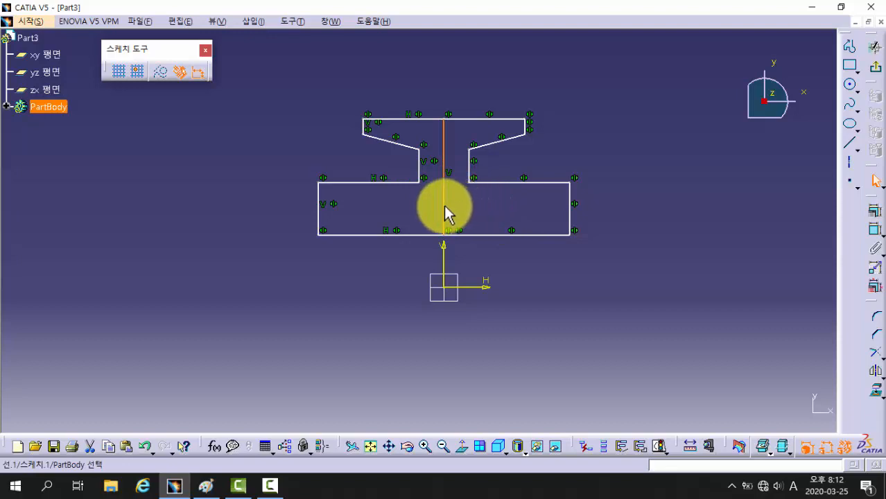
pyautogui.rightClick(444, 206)
pyautogui.click(495, 383)
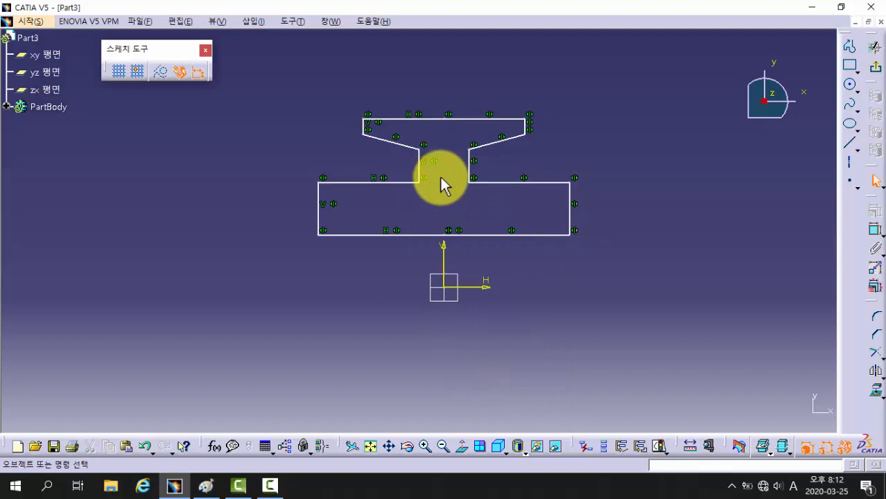
pyautogui.click(144, 447)
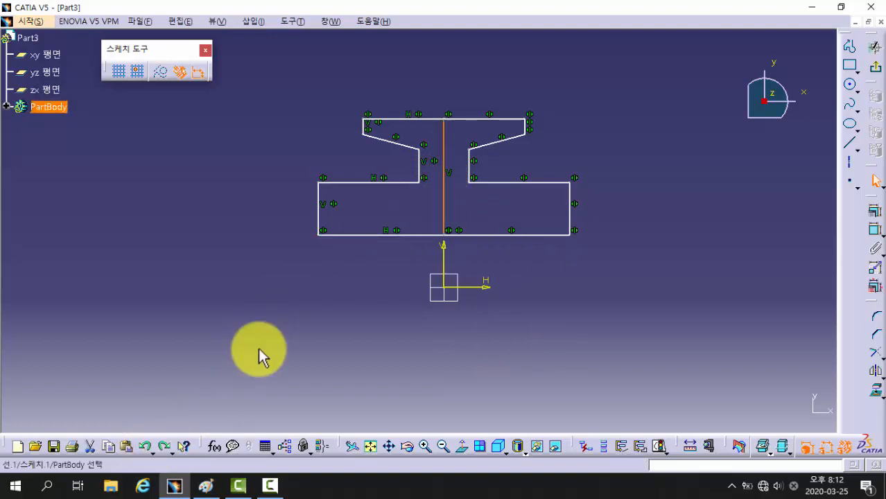
pyautogui.click(261, 344)
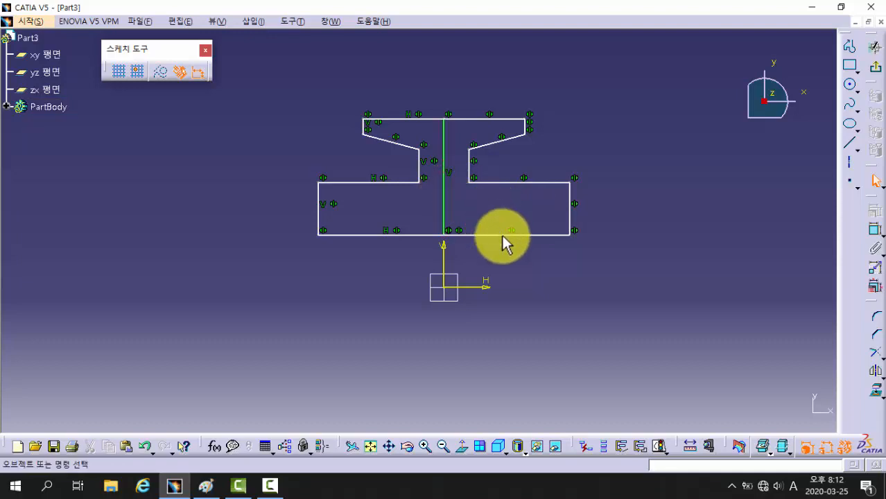
pyautogui.click(596, 313)
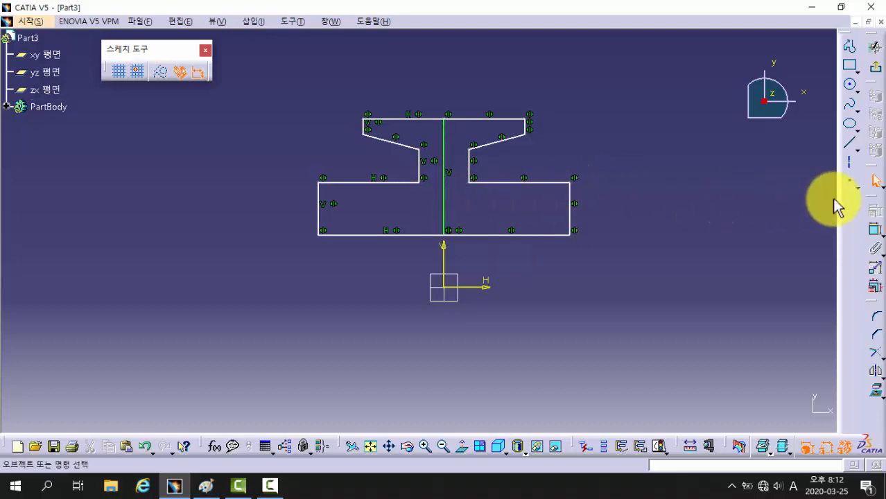
# - Convert the vertical line at the profile's centre into a construction element
pyautogui.click(876, 182)
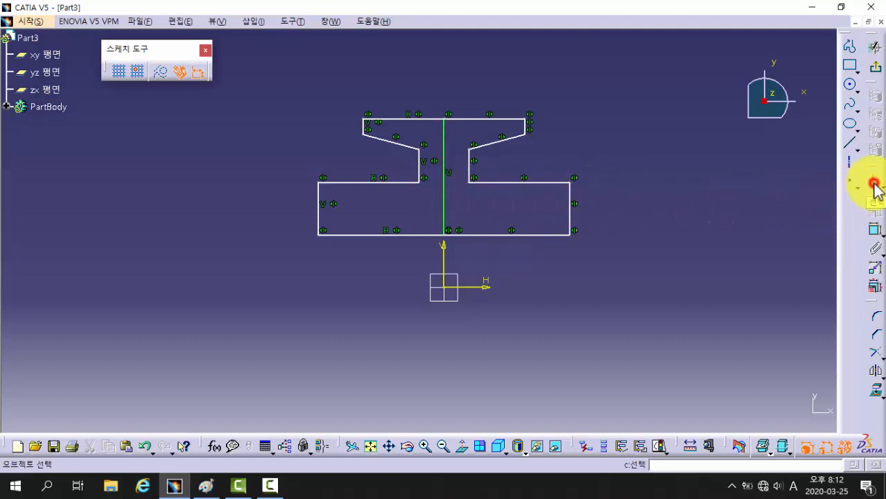
pyautogui.click(444, 195)
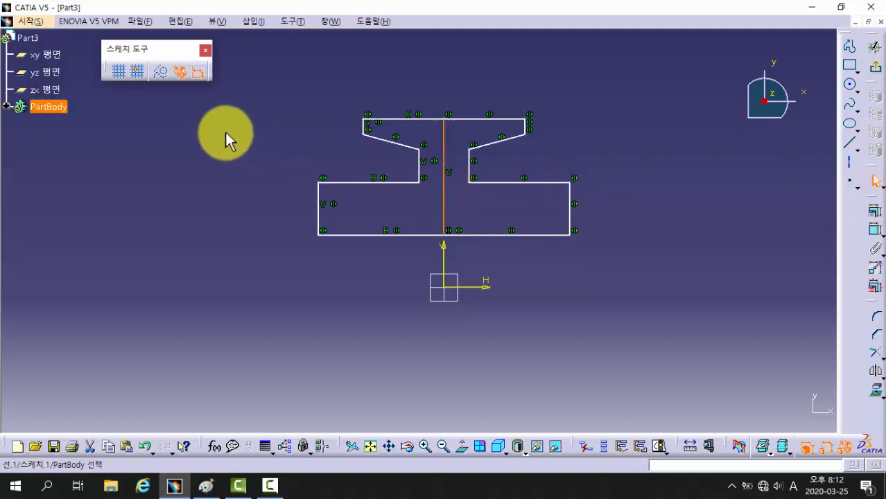
pyautogui.click(160, 74)
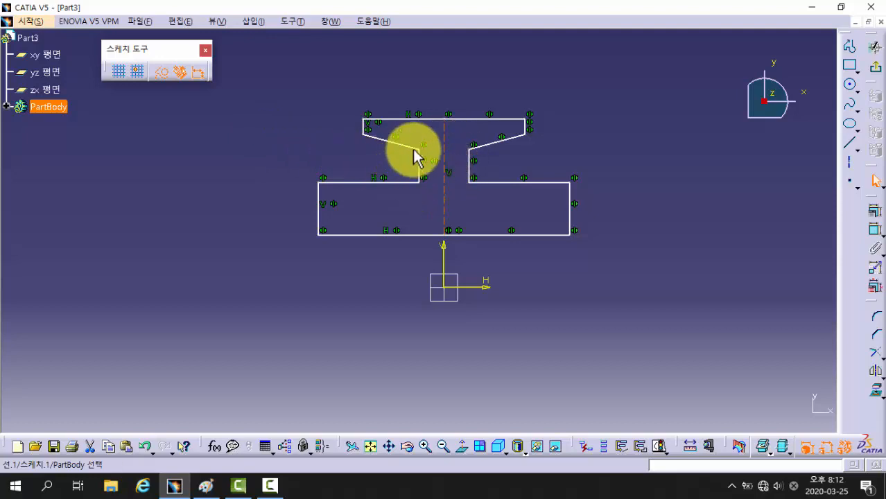
pyautogui.click(260, 138)
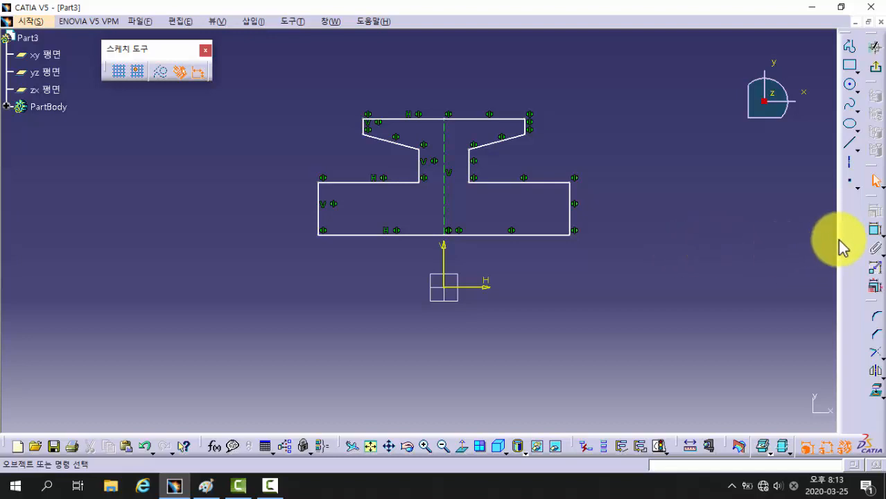
# - Dimension the web thickness between its two vertical edges and set it to 10 mm
pyautogui.click(876, 232)
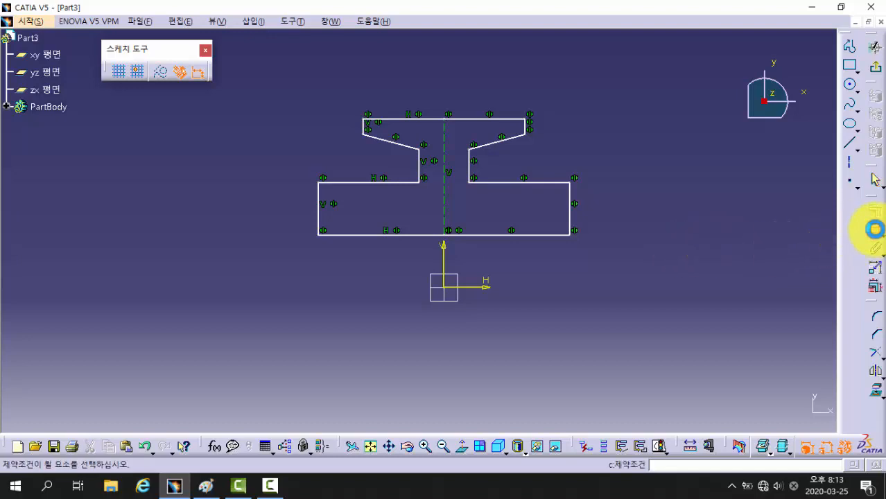
pyautogui.click(419, 164)
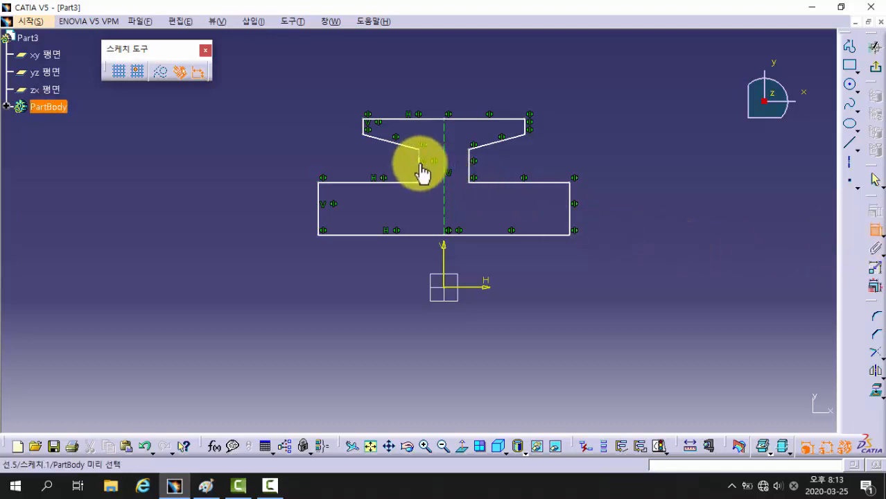
pyautogui.click(470, 168)
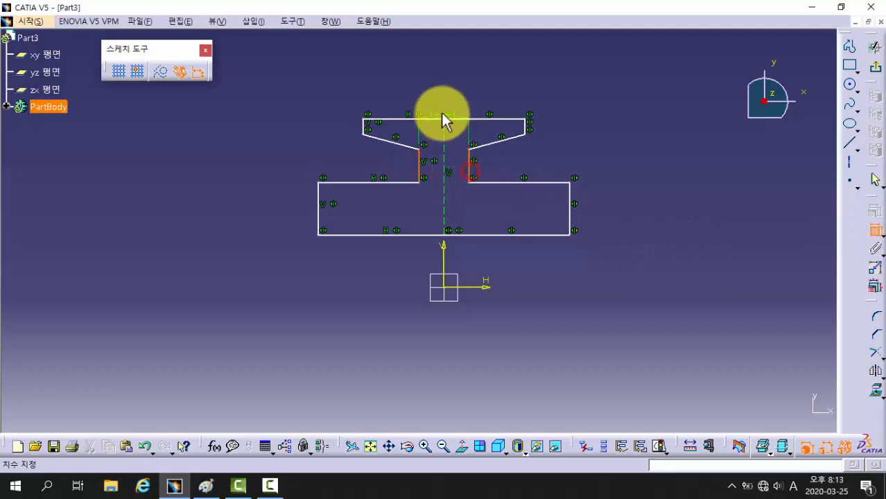
pyautogui.click(442, 95)
pyautogui.doubleClick(447, 92)
pyautogui.write('26')
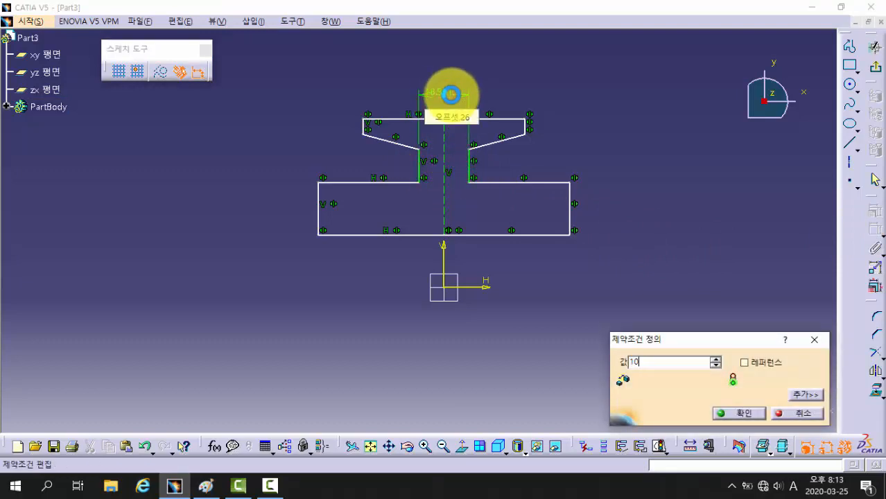
pyautogui.press('Return')
# - Dimension the rim width between its two outer vertical edges and set it to 38 mm
pyautogui.click(376, 129)
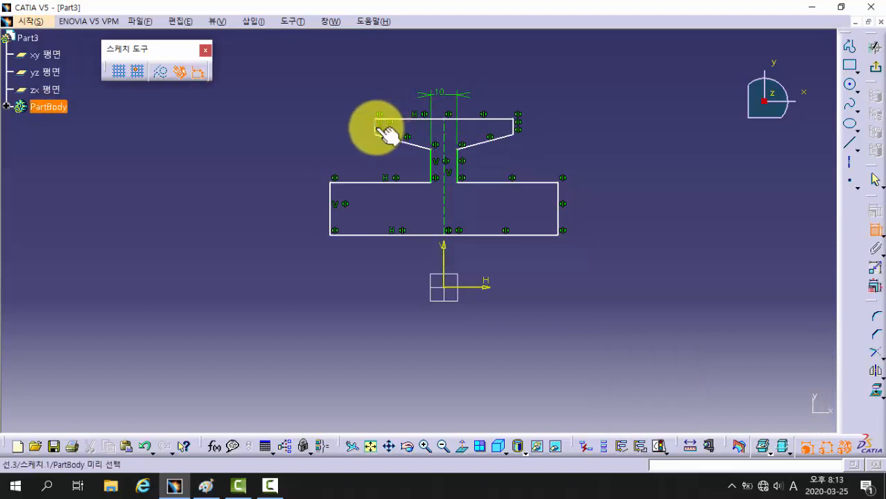
pyautogui.click(515, 131)
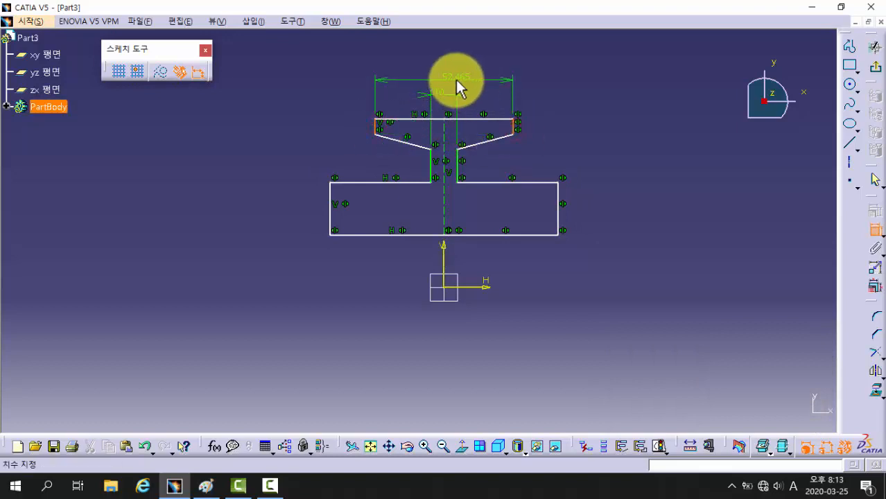
pyautogui.click(451, 81)
pyautogui.doubleClick(456, 80)
pyautogui.write('38mm')
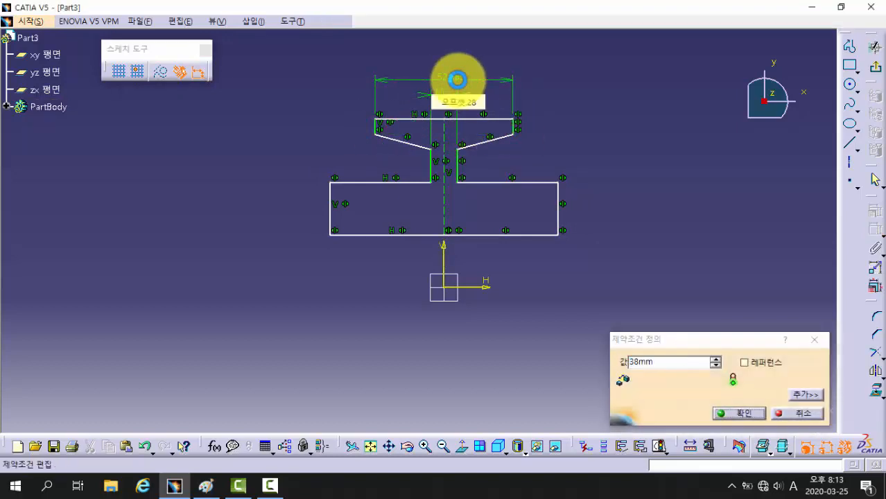
pyautogui.press('Return')
# - Dimension the hub width between its two outer vertical edges and set it to 42 mm
pyautogui.click(331, 201)
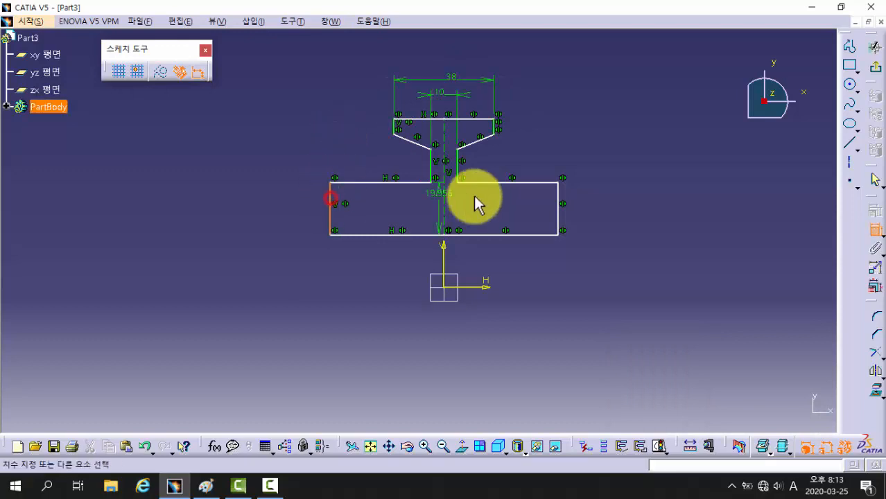
pyautogui.click(559, 215)
pyautogui.click(460, 64)
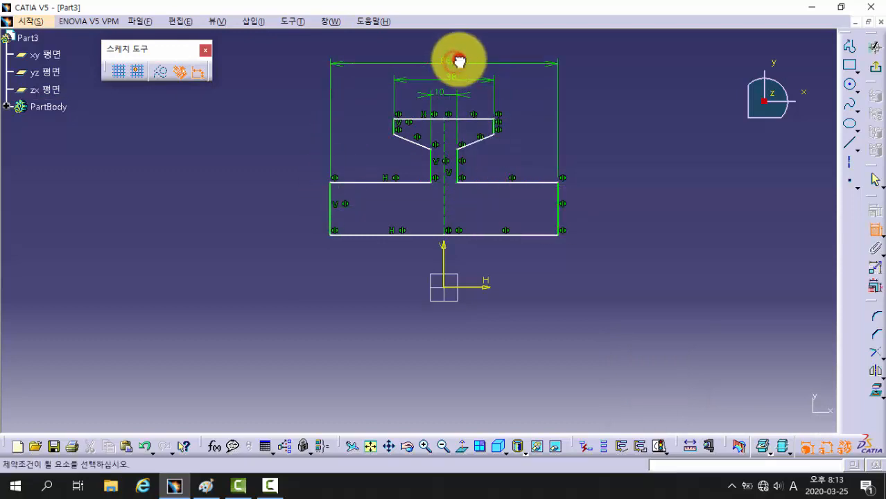
pyautogui.doubleClick(458, 60)
pyautogui.write('42')
pyautogui.press('Return')
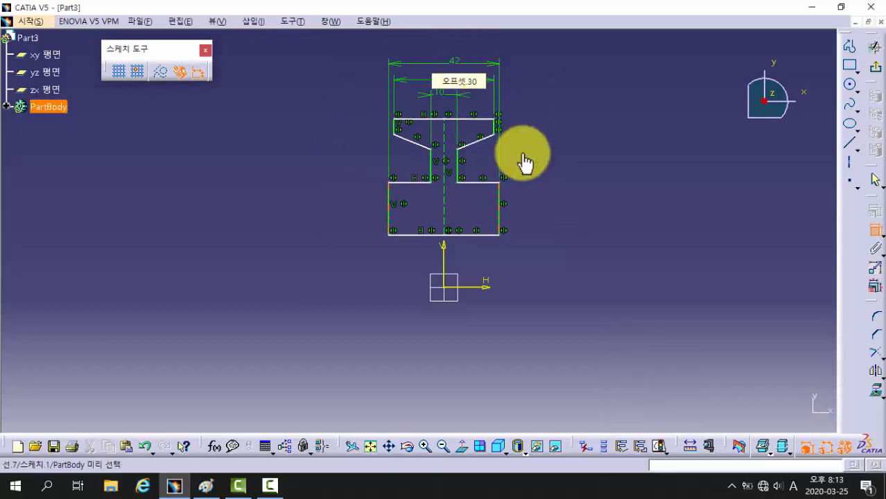
# - Draw a horizontal axis about 86 mm long from the origin along the H direction
pyautogui.moveTo(548, 205); pyautogui.dragTo(553, 202, button='middle')
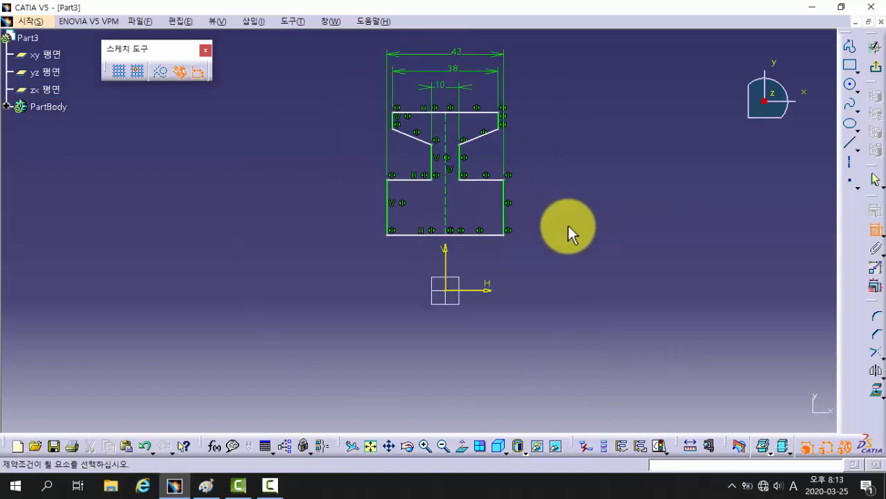
pyautogui.click(850, 164)
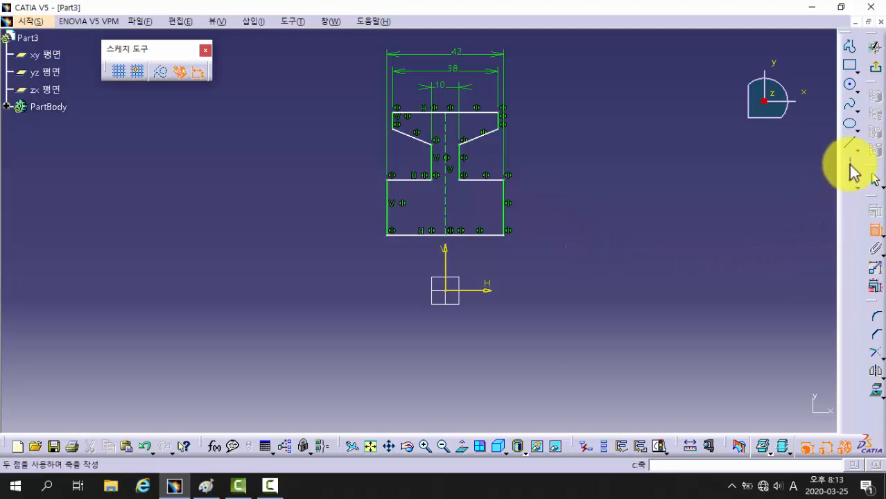
pyautogui.click(851, 165)
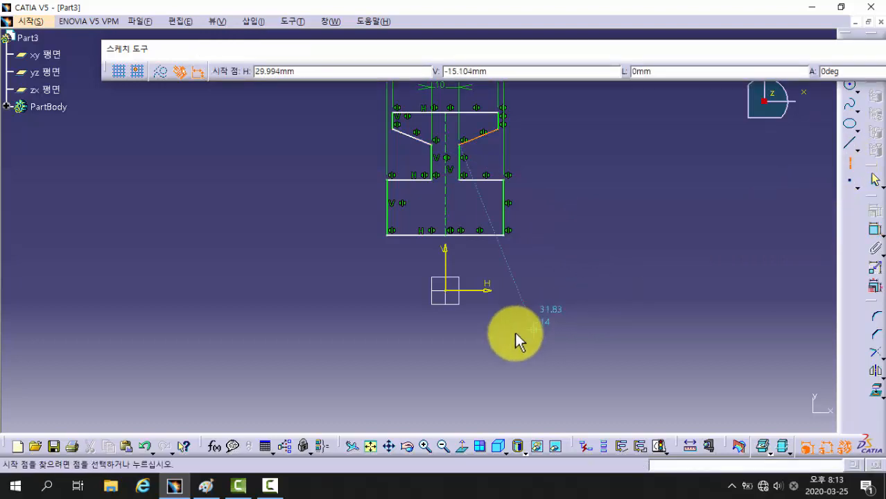
pyautogui.click(445, 291)
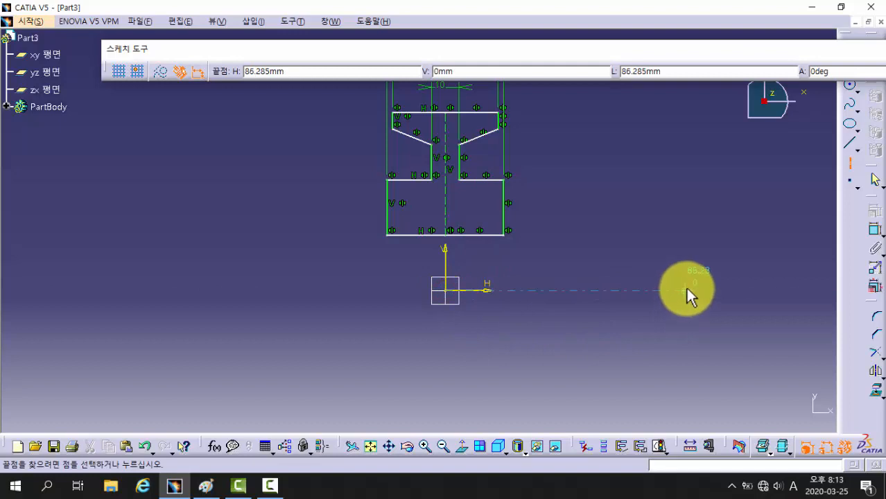
pyautogui.click(687, 290)
pyautogui.click(749, 317)
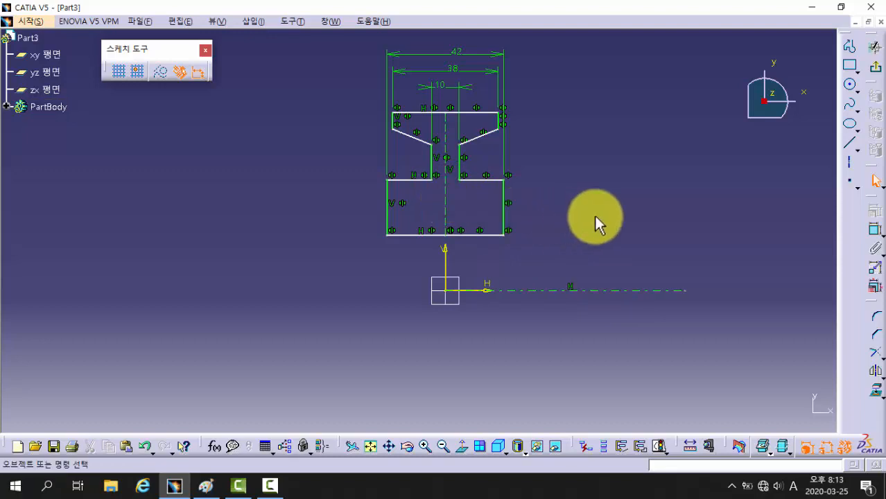
pyautogui.click(661, 229)
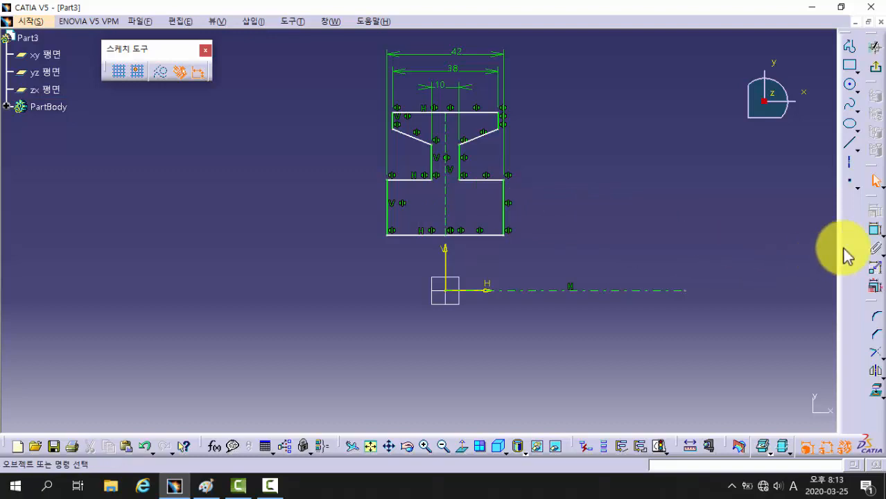
# - Dimension the hub's lower edge from the horizontal axis as a diameter and set it to 22 mm
pyautogui.click(874, 230)
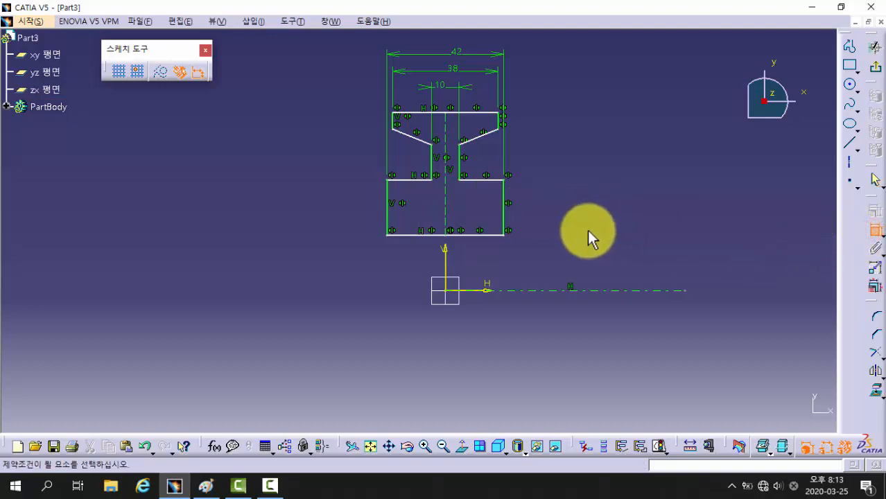
pyautogui.click(552, 291)
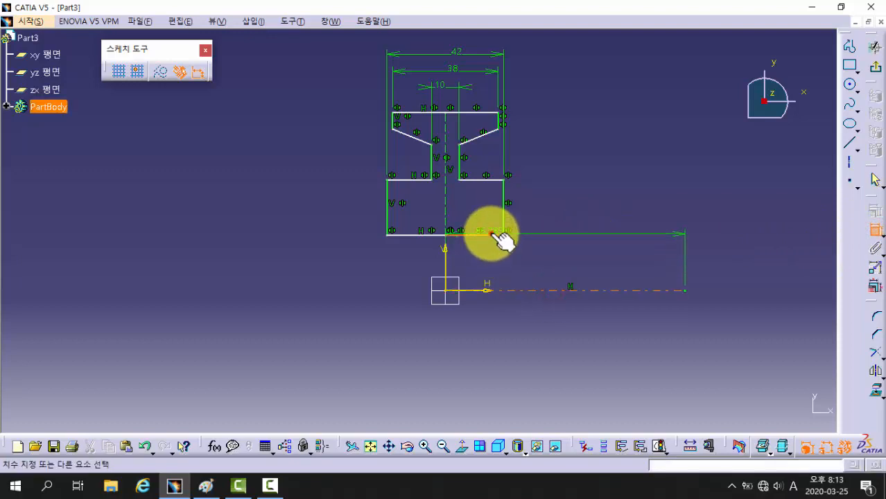
pyautogui.click(496, 235)
pyautogui.rightClick(364, 263)
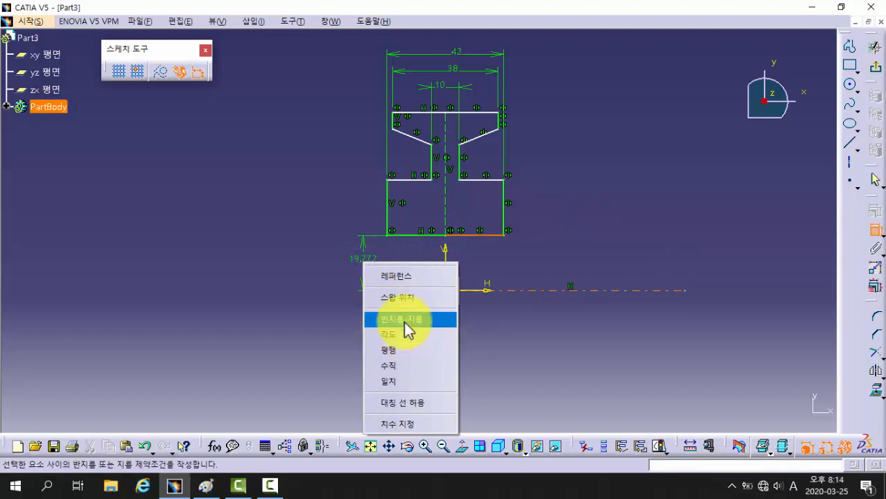
pyautogui.click(404, 321)
pyautogui.click(350, 289)
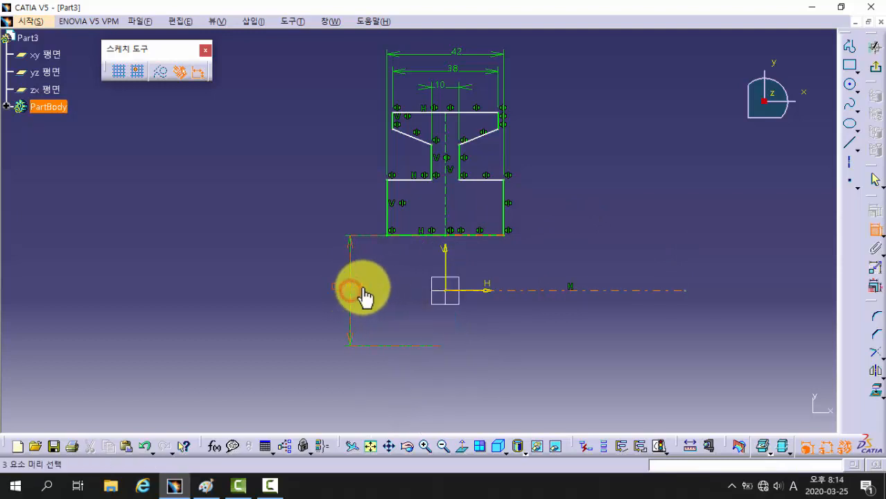
pyautogui.doubleClick(361, 286)
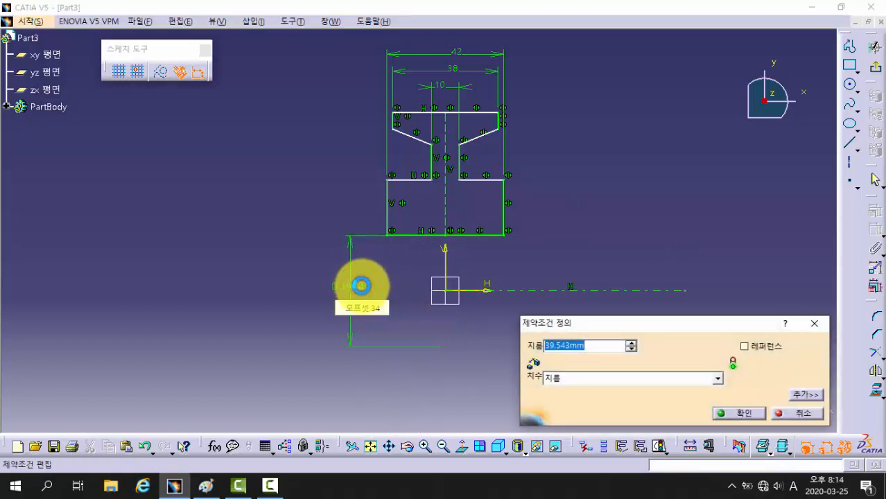
pyautogui.write('22')
pyautogui.press('Return')
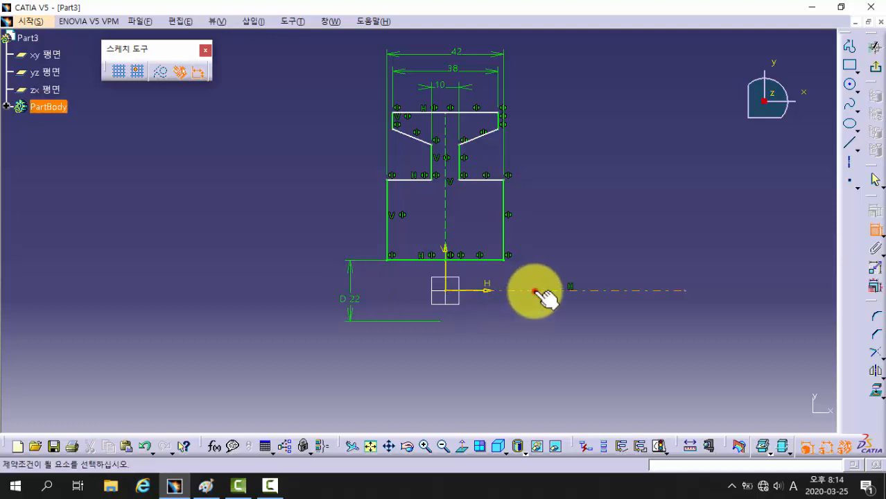
# - Dimension the hub's upper edge from the horizontal axis as a diameter and set it to 38 mm
pyautogui.click(536, 291)
pyautogui.click(413, 181)
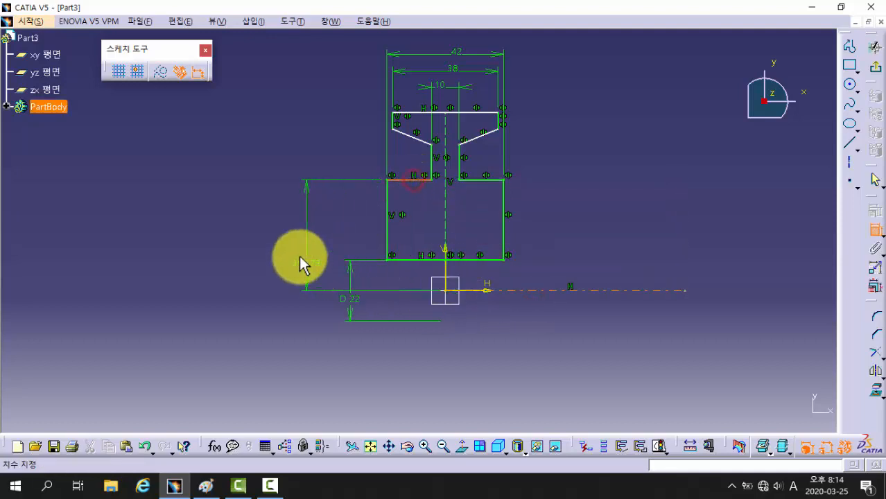
pyautogui.rightClick(297, 243)
pyautogui.click(337, 296)
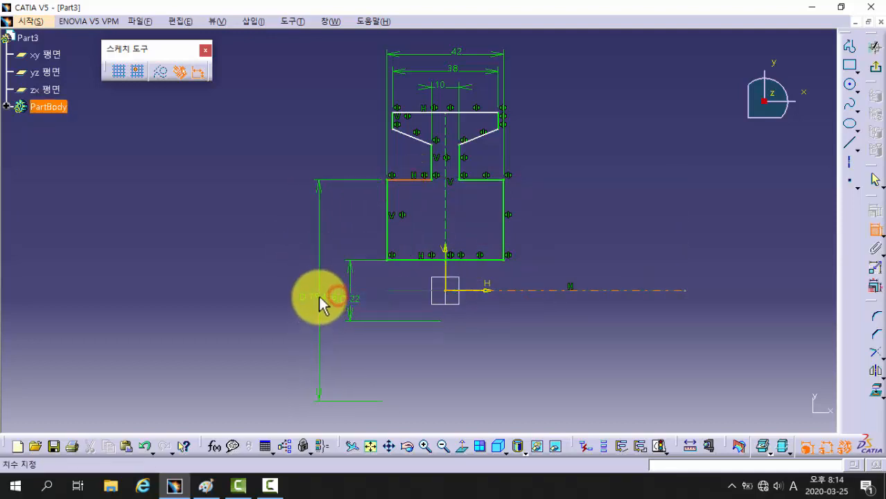
pyautogui.click(315, 294)
pyautogui.doubleClick(323, 293)
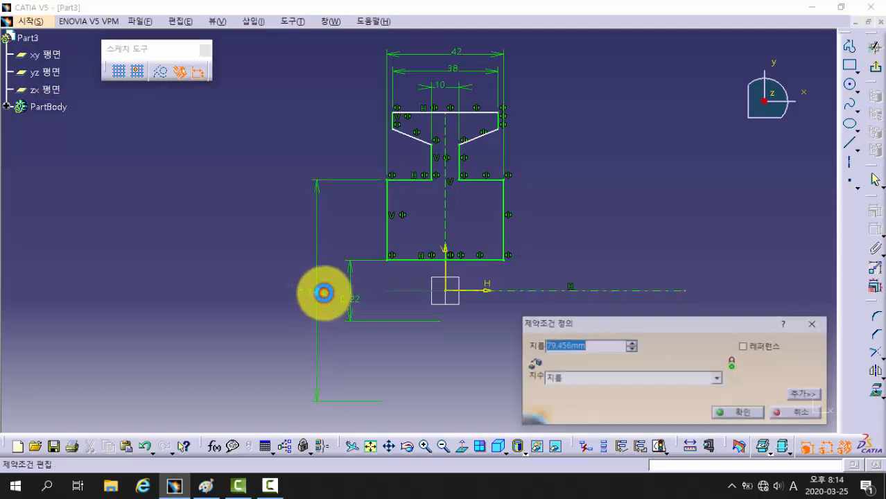
pyautogui.write('38')
pyautogui.press('Return')
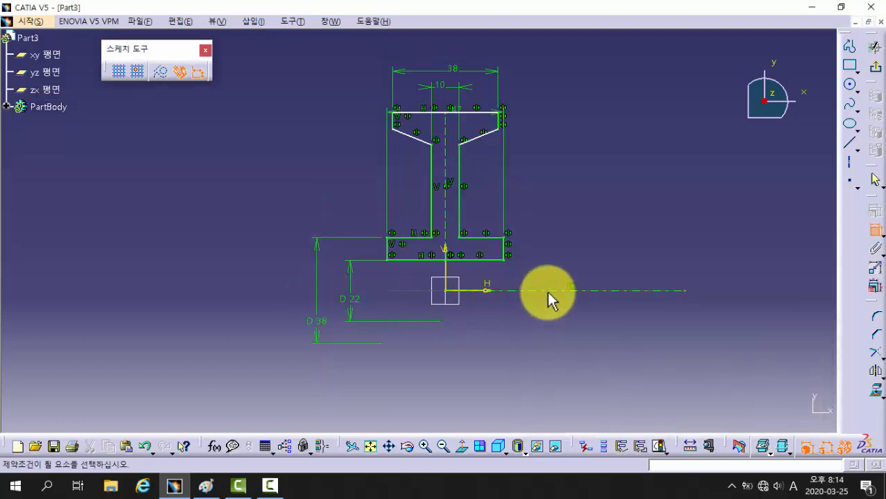
# - Dimension the corner where the web meets the sloped rim underside from the horizontal axis as a diameter of 90 mm
pyautogui.click(548, 292)
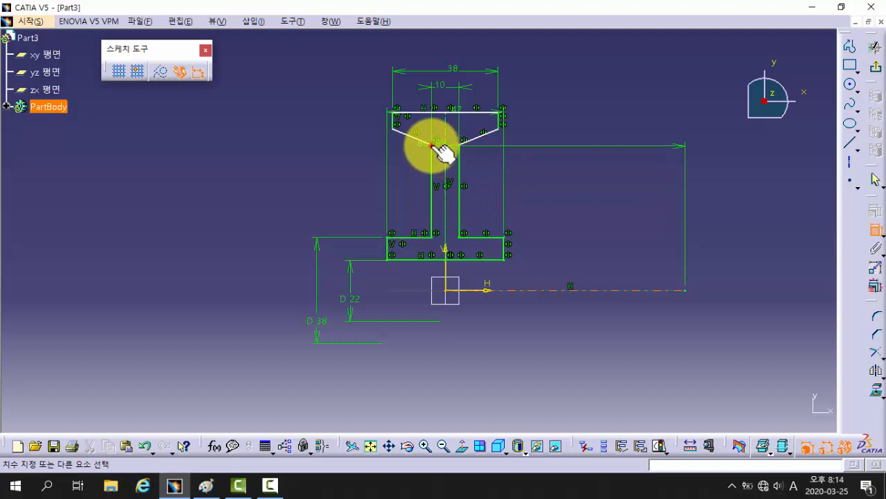
pyautogui.click(431, 147)
pyautogui.rightClick(281, 218)
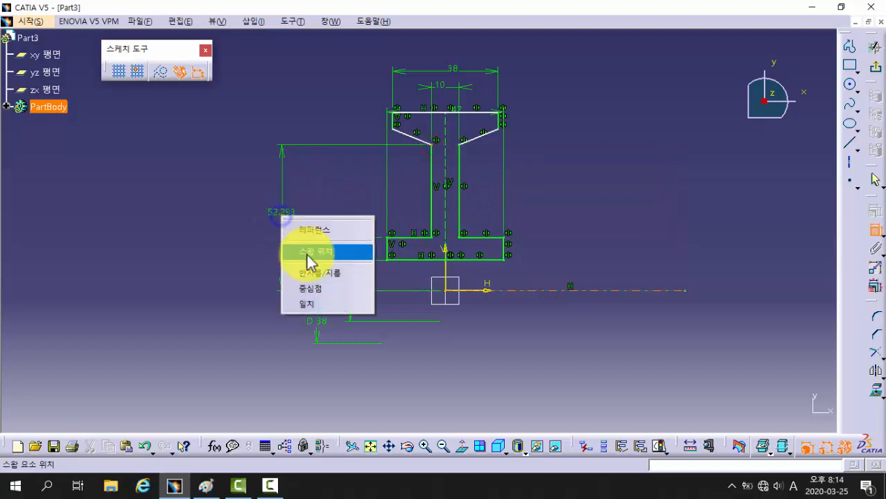
pyautogui.click(316, 274)
pyautogui.click(286, 277)
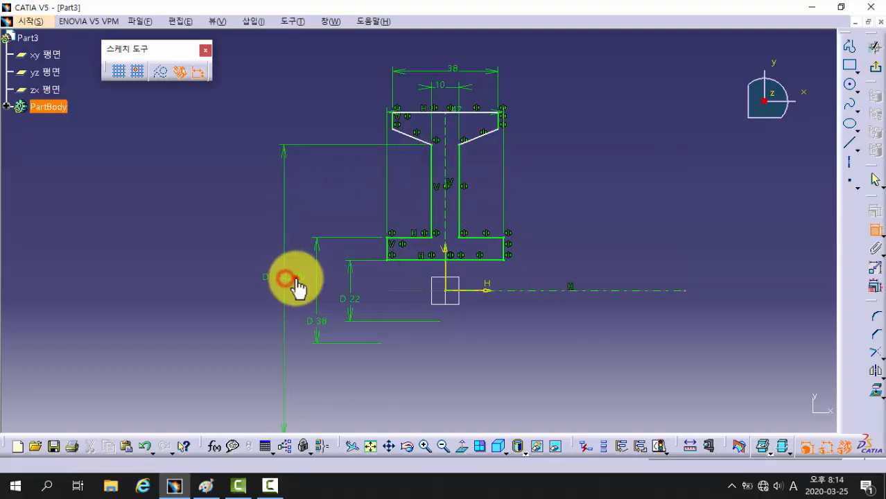
pyautogui.doubleClick(294, 278)
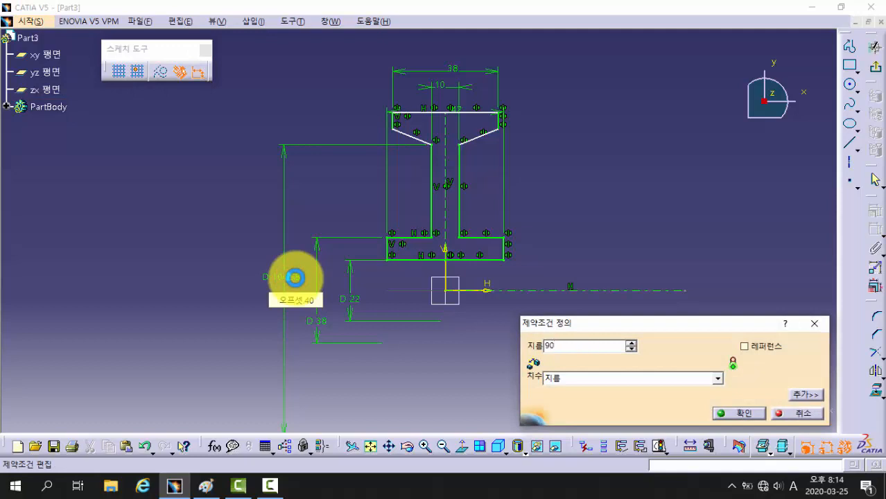
pyautogui.write('90')
pyautogui.press('Return')
# - Dimension the rim's outer underside corner from the horizontal axis as a diameter and set it to 94 mm
pyautogui.click(541, 290)
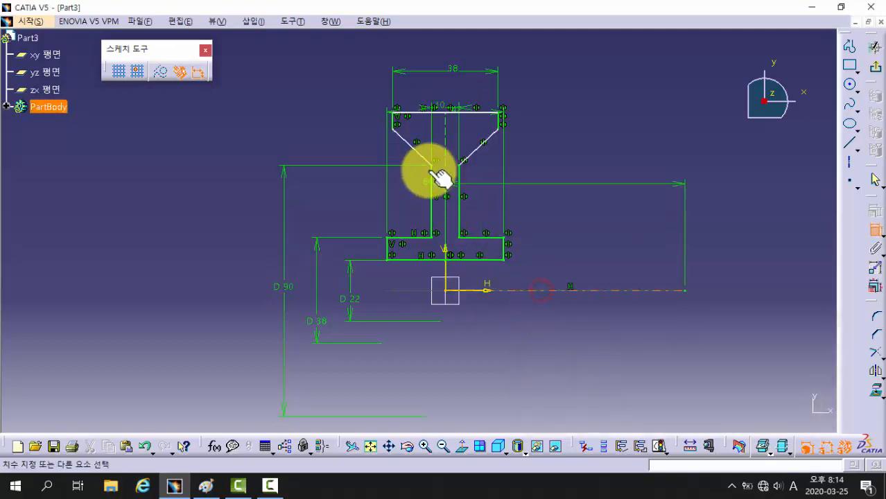
pyautogui.click(394, 130)
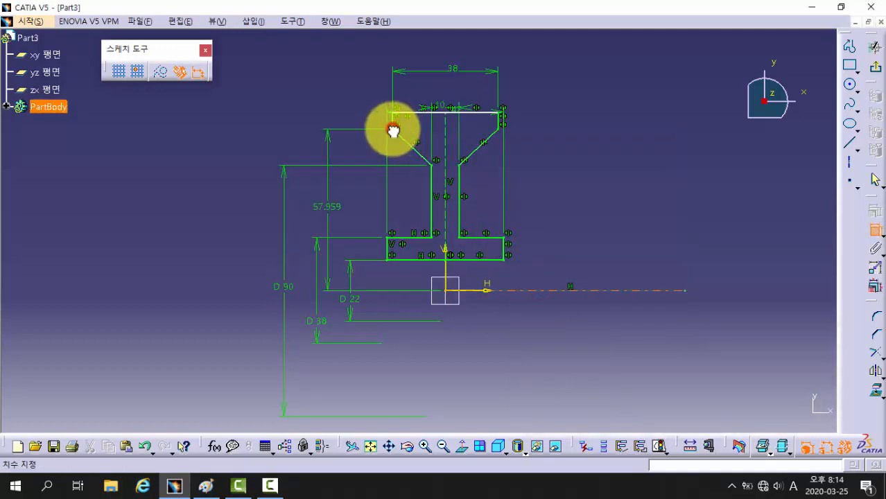
pyautogui.rightClick(250, 223)
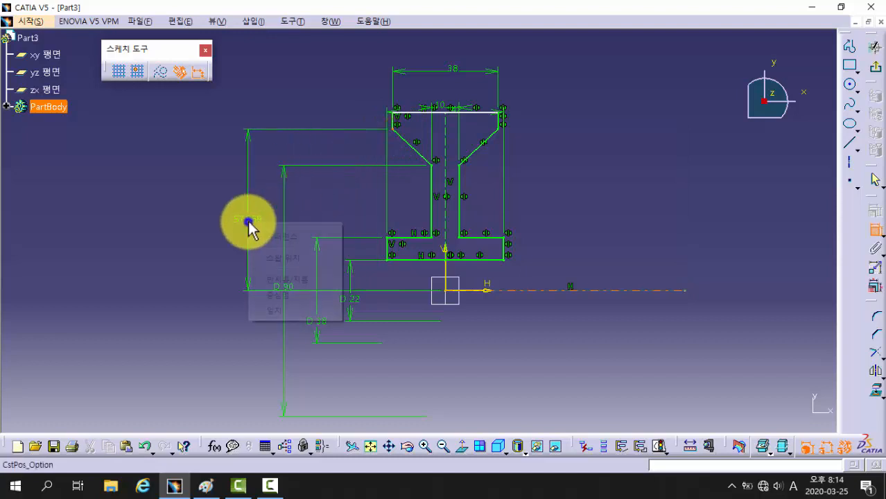
pyautogui.click(290, 281)
pyautogui.click(254, 262)
pyautogui.doubleClick(258, 263)
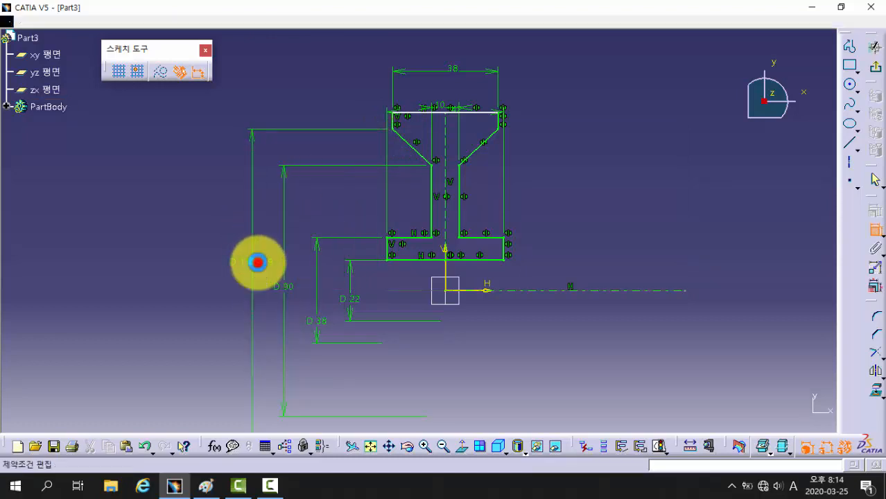
pyautogui.write('94mm')
pyautogui.press('Return')
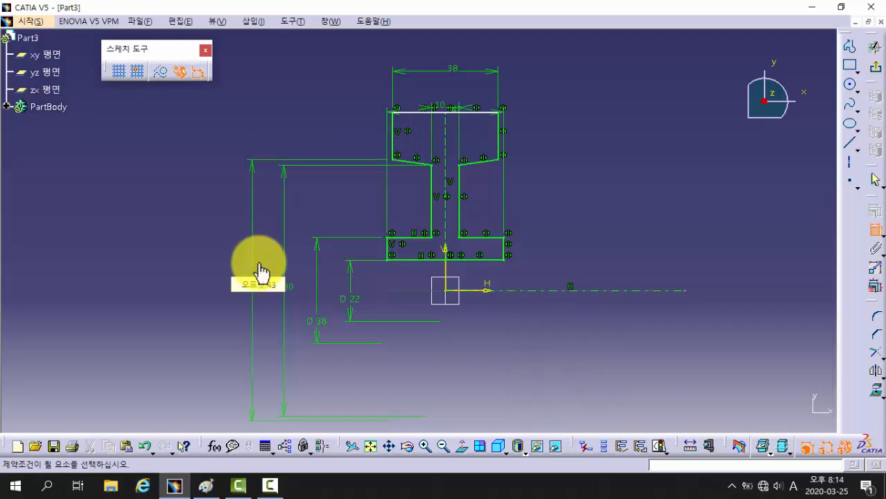
# - Dimension the rim's top edge from the horizontal axis as a diameter and set it to 100 mm
pyautogui.click(523, 291)
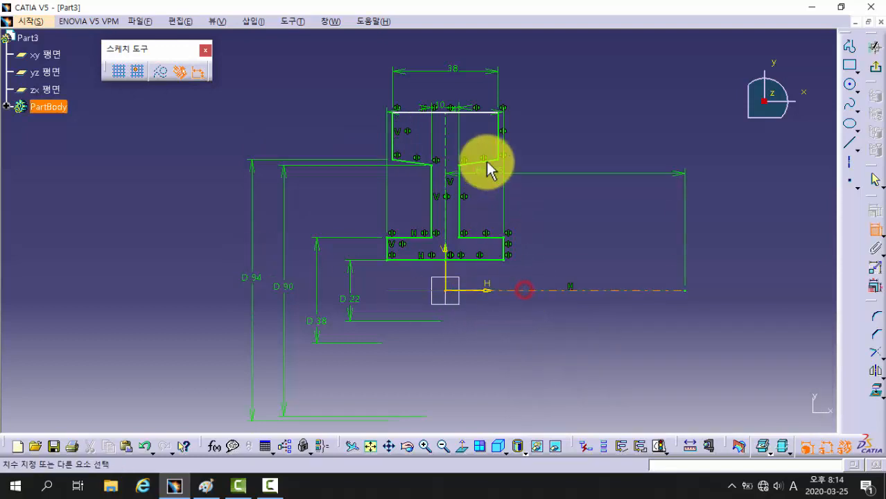
pyautogui.click(488, 110)
pyautogui.rightClick(212, 221)
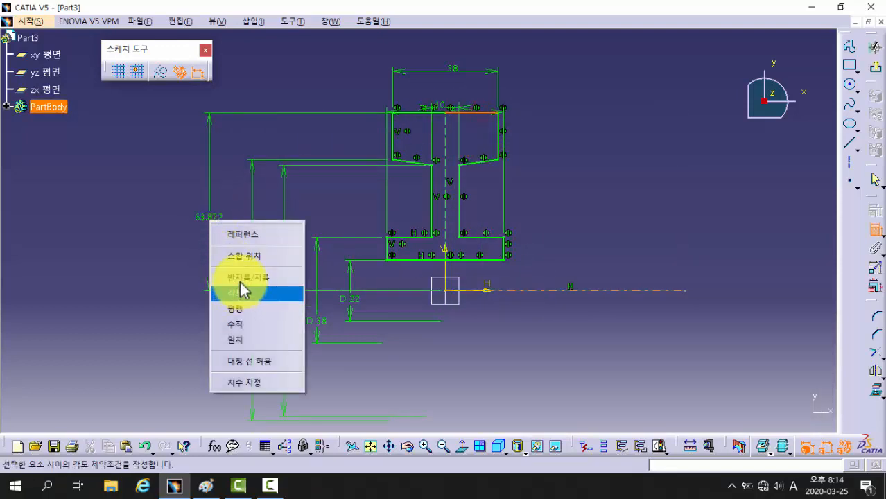
pyautogui.click(242, 290)
pyautogui.click(226, 261)
pyautogui.doubleClick(259, 256)
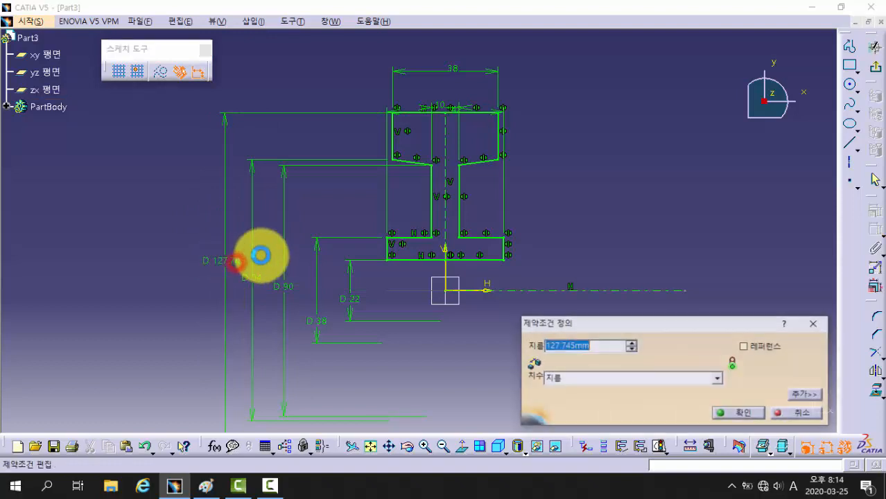
pyautogui.write('100')
pyautogui.press('Return')
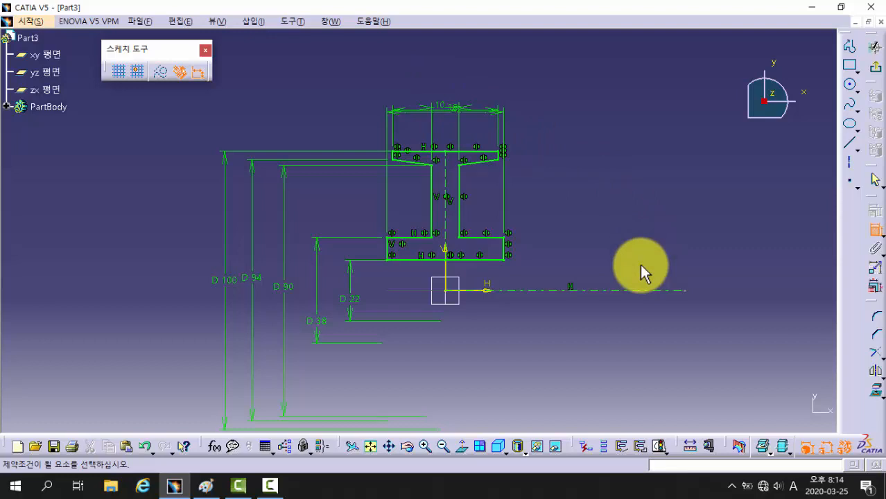
# - Finish the sketch and revolve the wheel profile 360 degrees about the sketch axis with the Shaft tool
pyautogui.click(878, 69)
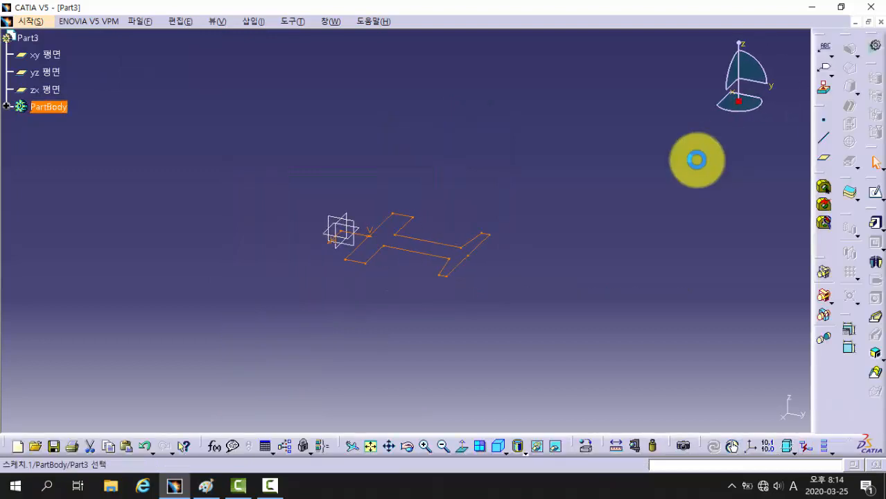
pyautogui.keyDown('ctrl'); pyautogui.moveTo(357, 319); pyautogui.dragTo(386, 294, button='middle'); pyautogui.keyUp('ctrl')
pyautogui.moveTo(318, 328)
pyautogui.mouseDown(button='middle')
pyautogui.moveTo(407, 381)
pyautogui.moveTo(356, 299)
pyautogui.moveTo(477, 337)
pyautogui.moveTo(362, 337)
pyautogui.moveTo(362, 158)
pyautogui.moveTo(365, 172)
pyautogui.moveTo(336, 162)
pyautogui.mouseUp(button='middle')
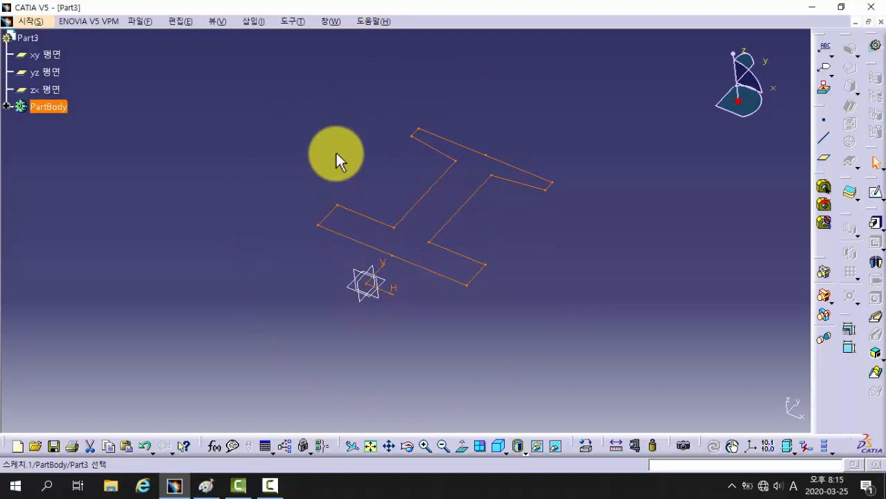
pyautogui.click(878, 263)
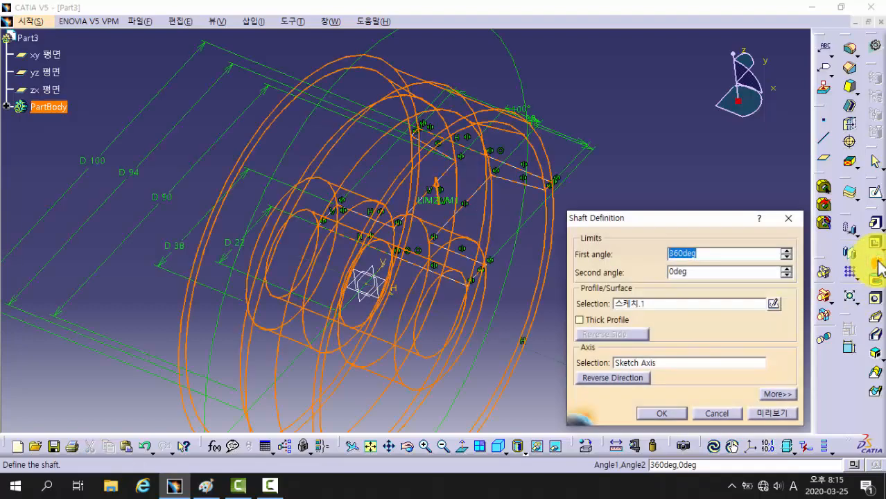
pyautogui.doubleClick(698, 253)
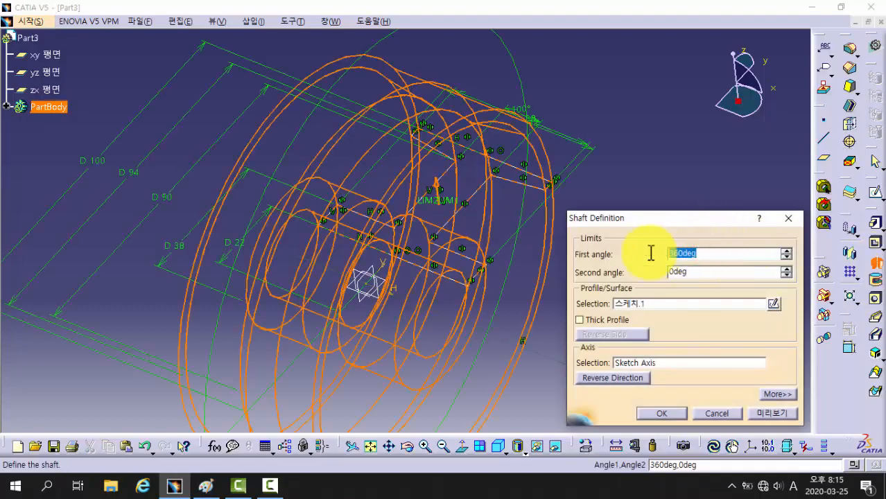
pyautogui.moveTo(619, 149); pyautogui.dragTo(442, 250, button='middle')
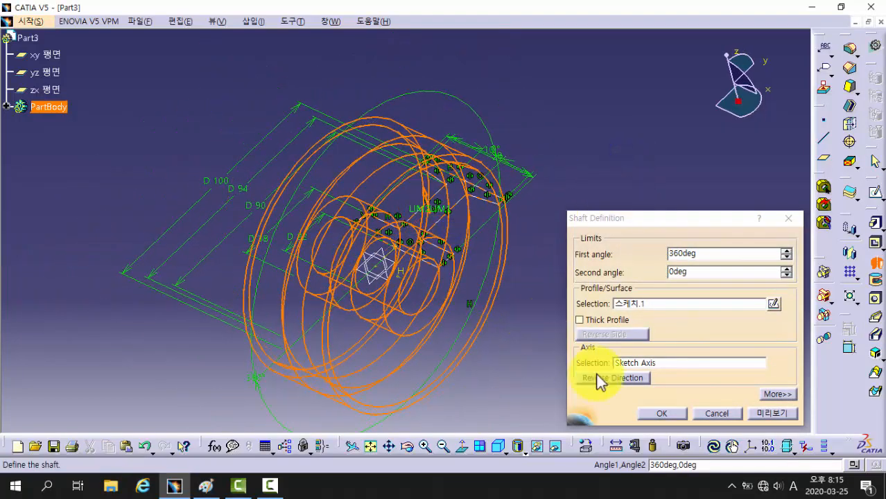
pyautogui.click(770, 413)
pyautogui.click(666, 415)
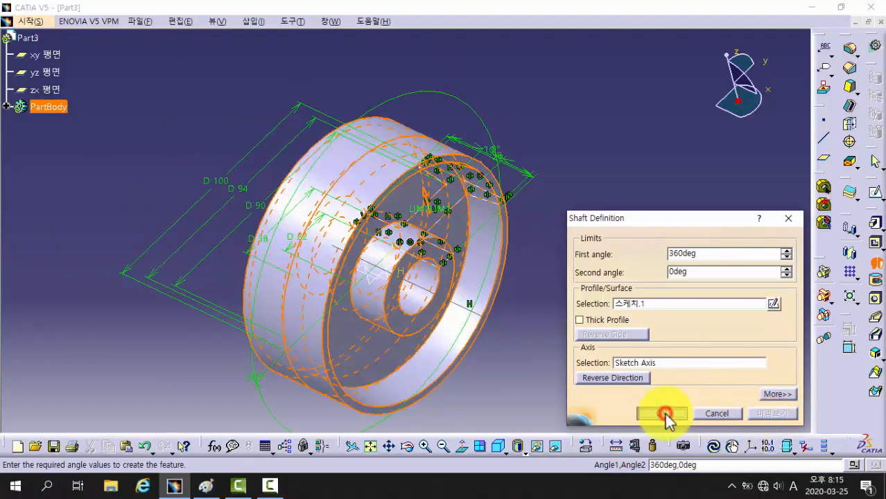
pyautogui.moveTo(526, 299); pyautogui.dragTo(516, 234, button='middle')
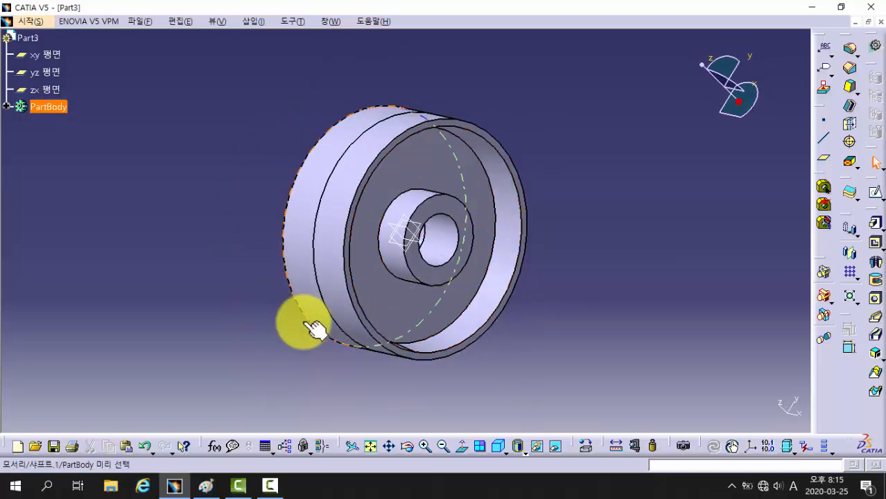
# - Switch to the caster assembly drawing in Paint and draw a blue brush arrow from shaft 4 through the bore of wheel 3
pyautogui.moveTo(215, 495)
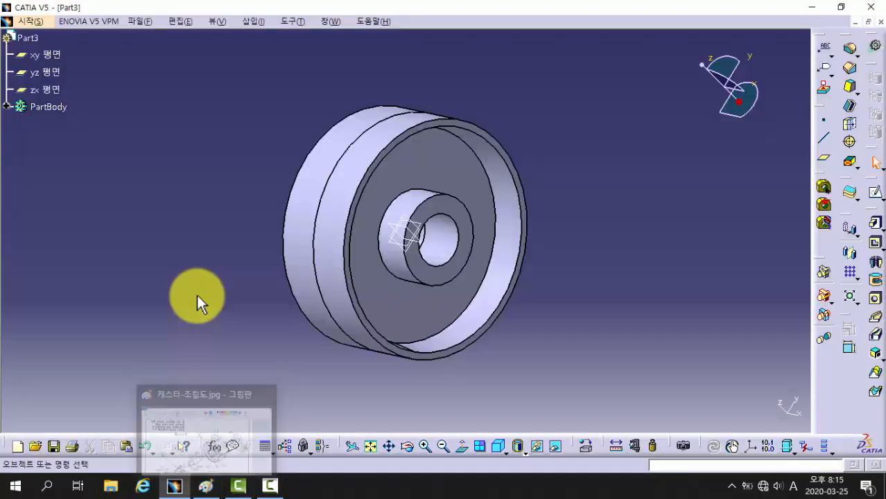
pyautogui.moveTo(255, 250); pyautogui.dragTo(246, 312, button='middle')
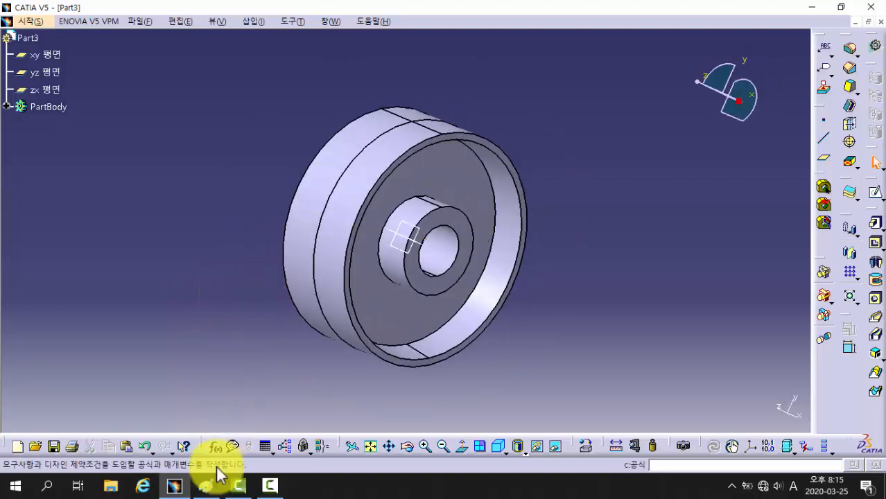
pyautogui.click(208, 485)
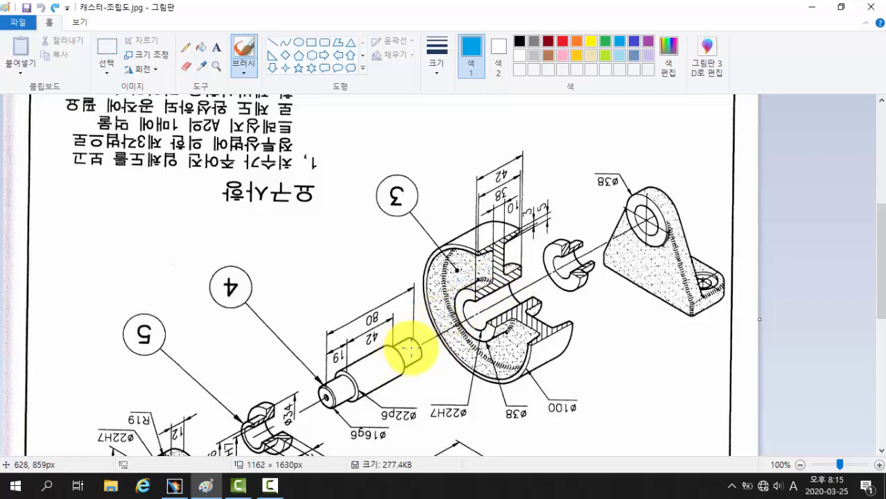
pyautogui.moveTo(386, 358)
pyautogui.mouseDown()
pyautogui.moveTo(535, 291)
pyautogui.moveTo(515, 280)
pyautogui.moveTo(545, 278)
pyautogui.moveTo(538, 296)
pyautogui.mouseUp()
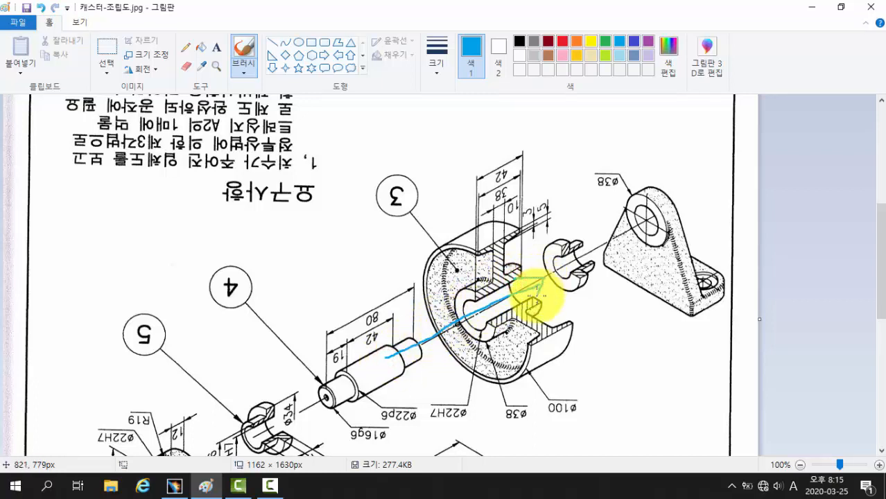
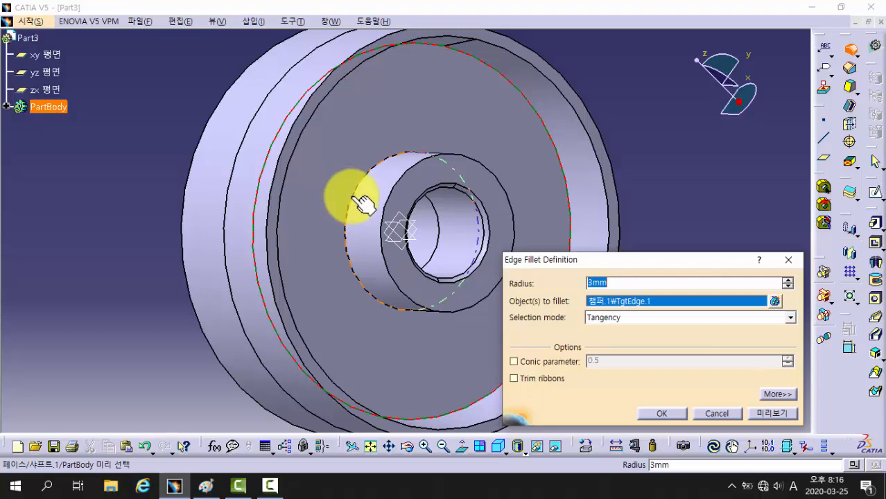
# - Fillet the edges where the web meets the rim and the hub on both sides of the wheel with a 3 mm radius
pyautogui.click(361, 201)
pyautogui.moveTo(103, 246); pyautogui.dragTo(491, 233, button='middle')
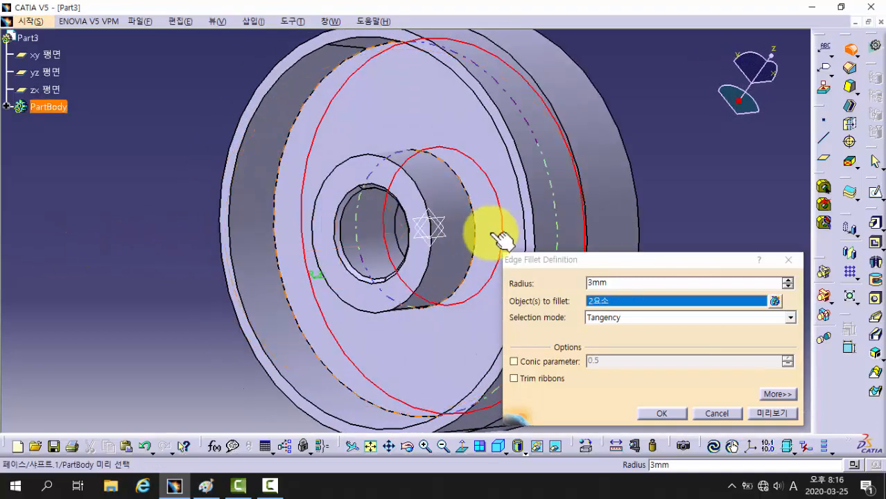
pyautogui.click(293, 126)
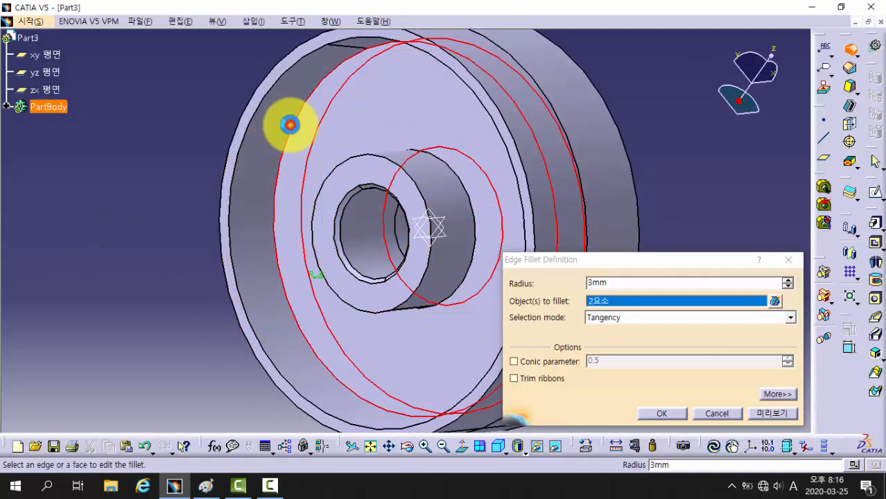
pyautogui.click(471, 189)
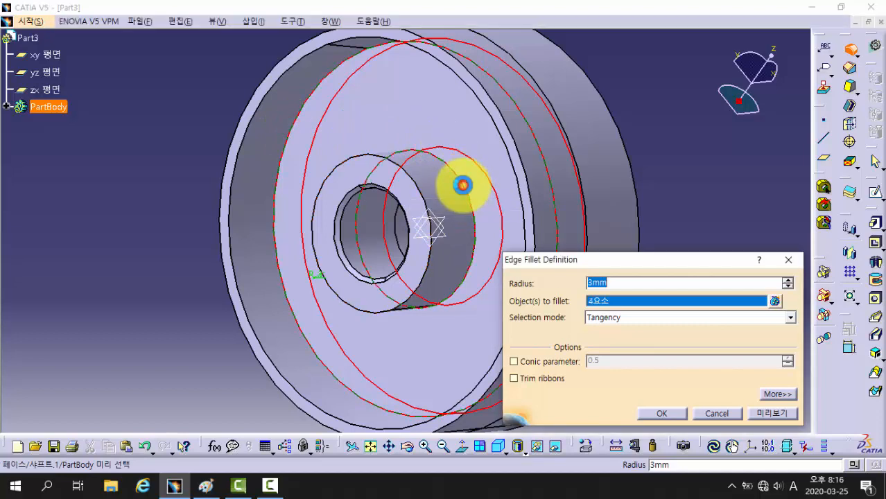
pyautogui.click(763, 413)
pyautogui.click(663, 413)
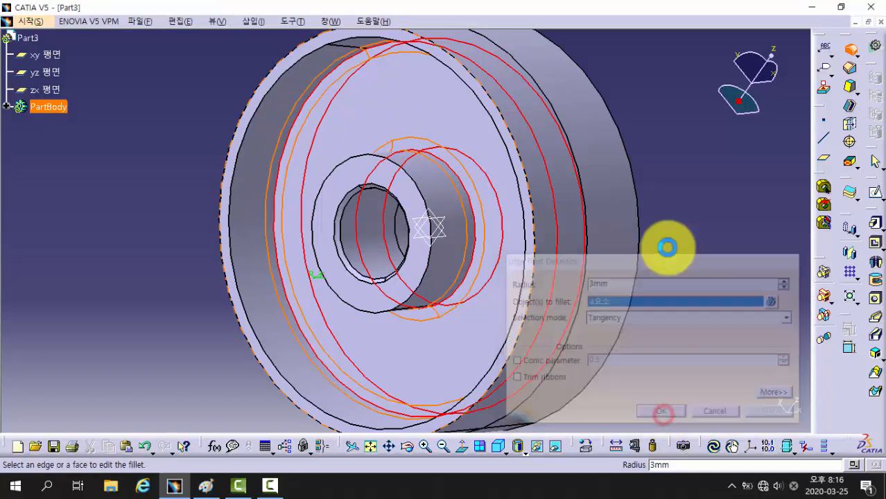
pyautogui.click(689, 225)
pyautogui.moveTo(689, 226); pyautogui.dragTo(689, 261, button='middle')
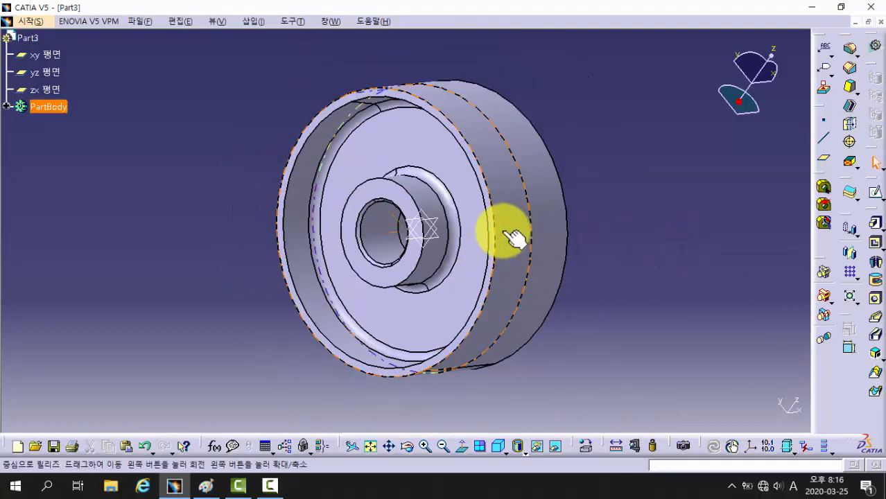
pyautogui.moveTo(514, 238); pyautogui.dragTo(431, 224, button='middle')
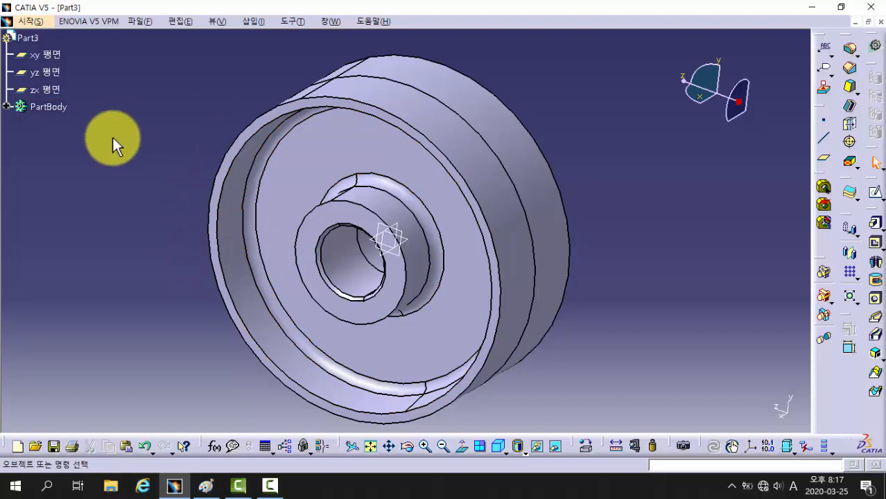
pyautogui.moveTo(222, 257); pyautogui.dragTo(346, 234, button='middle')
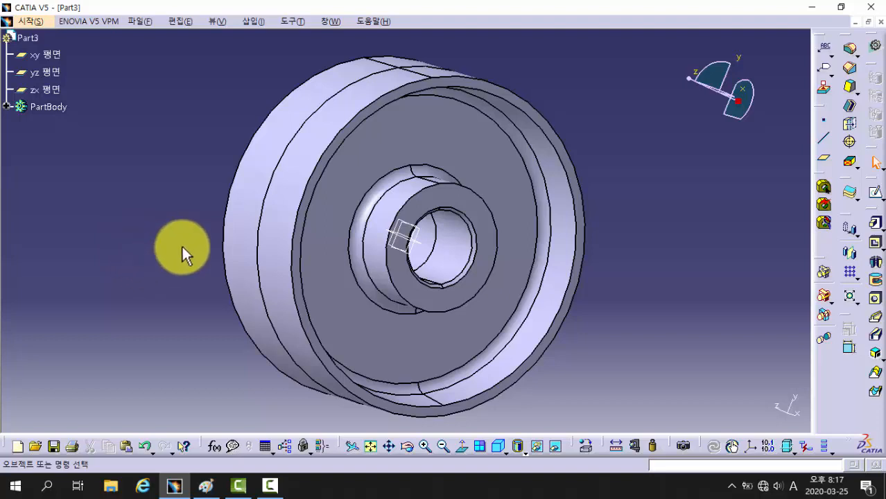
pyautogui.moveTo(181, 251); pyautogui.dragTo(163, 248, button='middle')
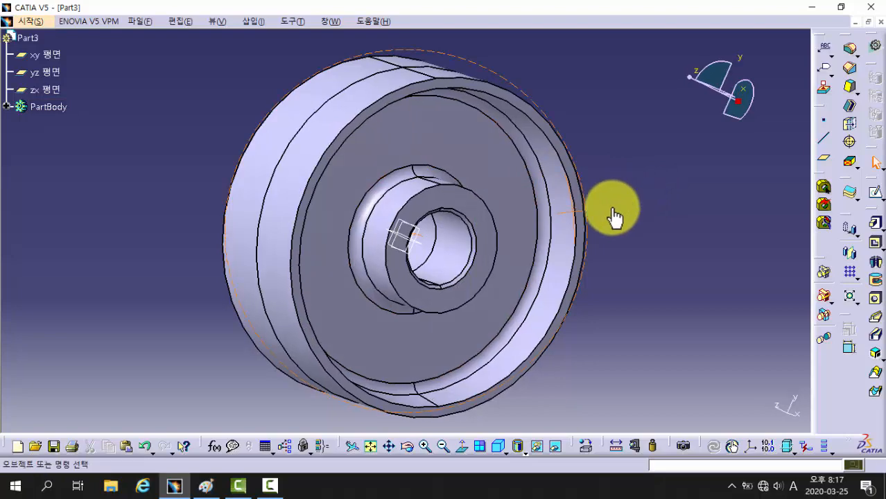
pyautogui.moveTo(524, 224); pyautogui.dragTo(550, 258, button='middle')
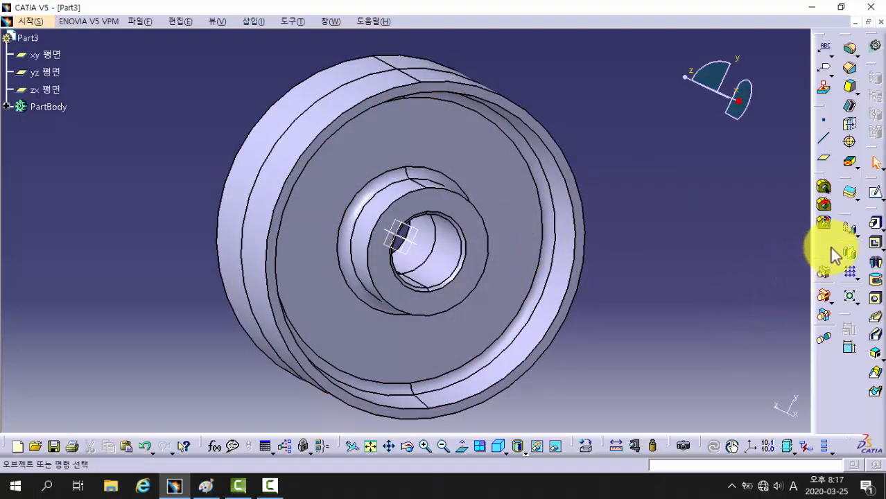
# - Start a sketch on the wheel's web face and draw a small circle directly above the hub, between hub and rim
pyautogui.click(878, 196)
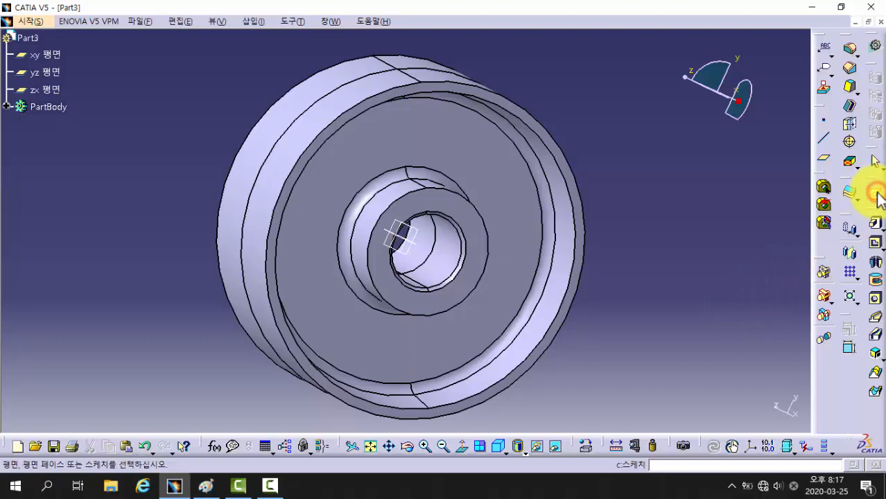
pyautogui.click(410, 134)
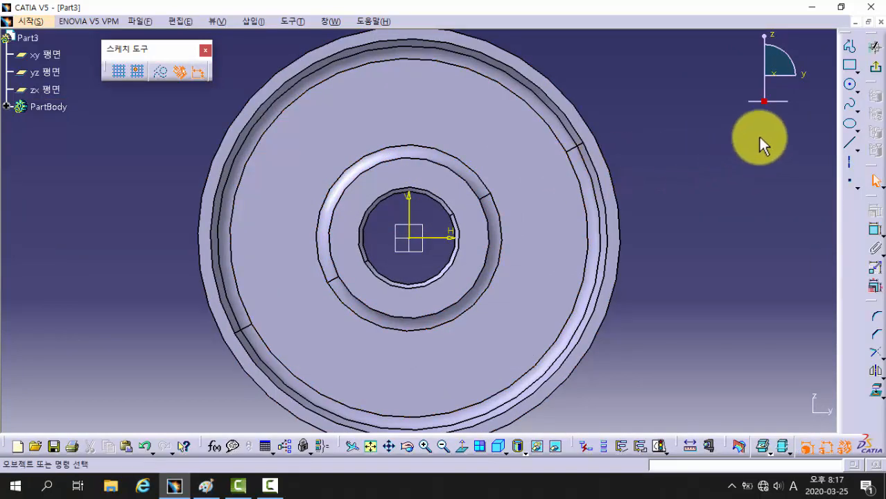
pyautogui.click(851, 85)
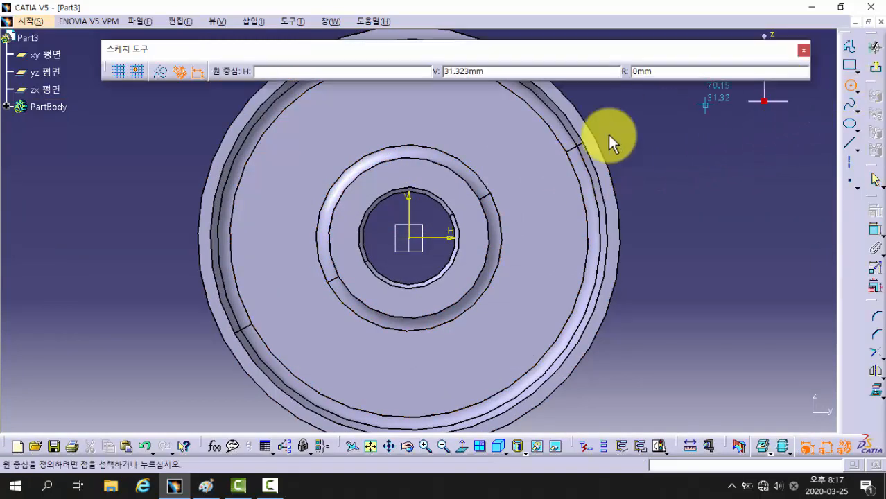
pyautogui.moveTo(471, 149); pyautogui.dragTo(458, 182, button='middle')
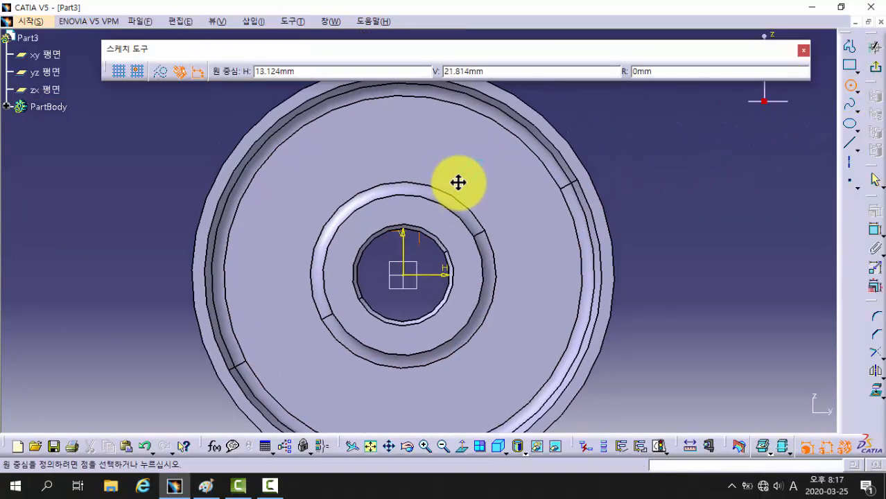
pyautogui.click(404, 149)
pyautogui.click(415, 159)
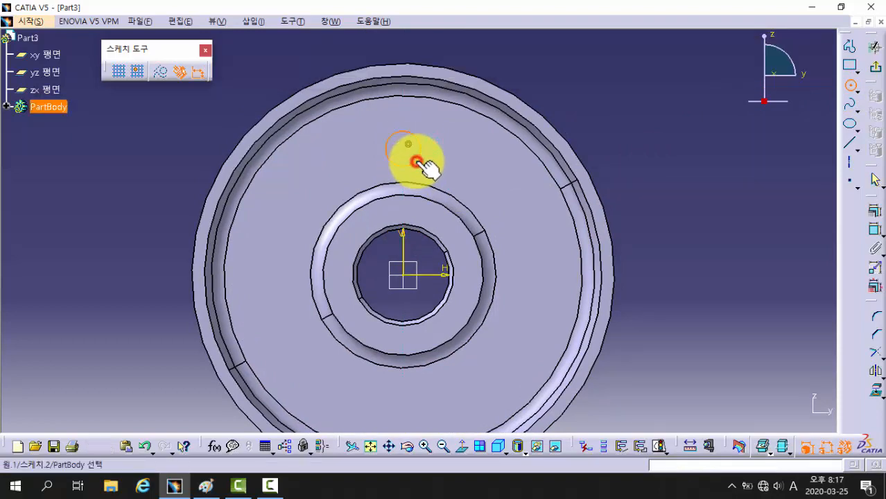
# - Dimension the small circle's centre from the horizontal sketch axis and set the distance to 32 mm
pyautogui.click(725, 220)
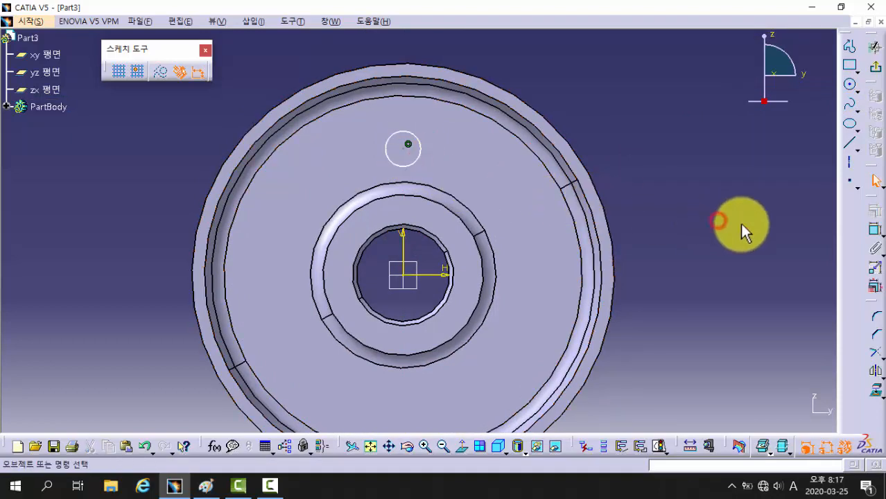
pyautogui.click(875, 230)
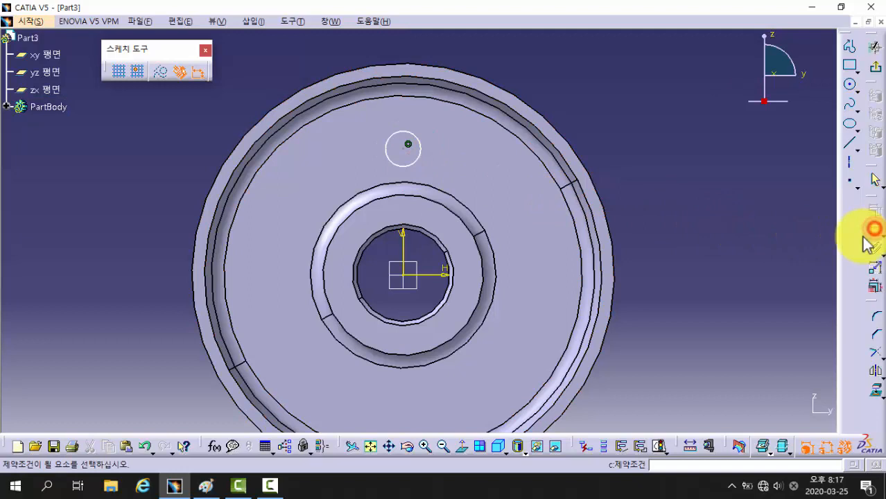
pyautogui.click(436, 274)
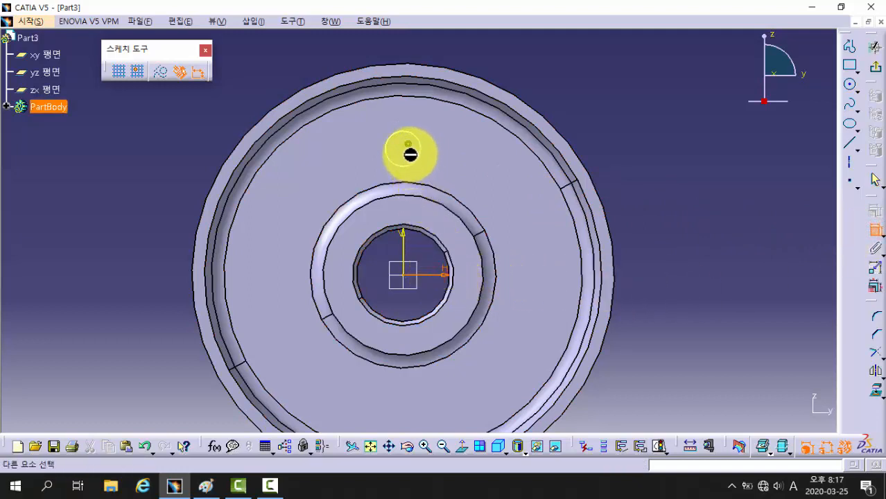
pyautogui.click(408, 145)
pyautogui.click(652, 204)
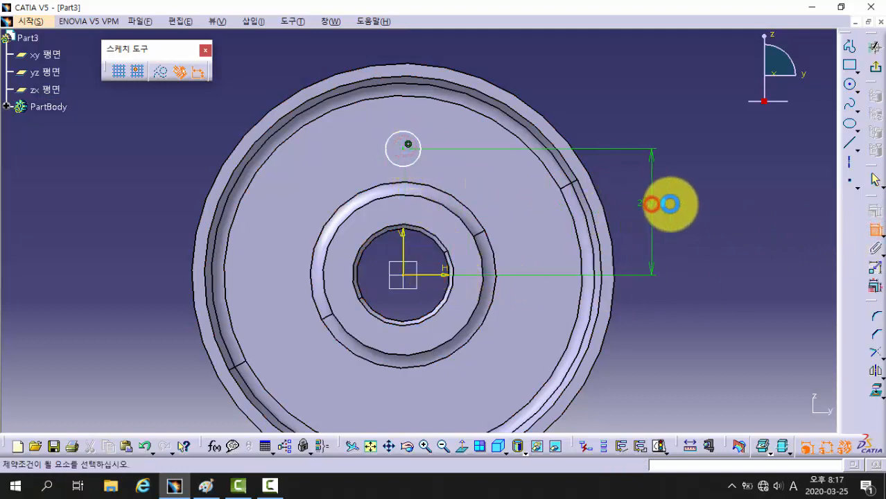
pyautogui.doubleClick(664, 204)
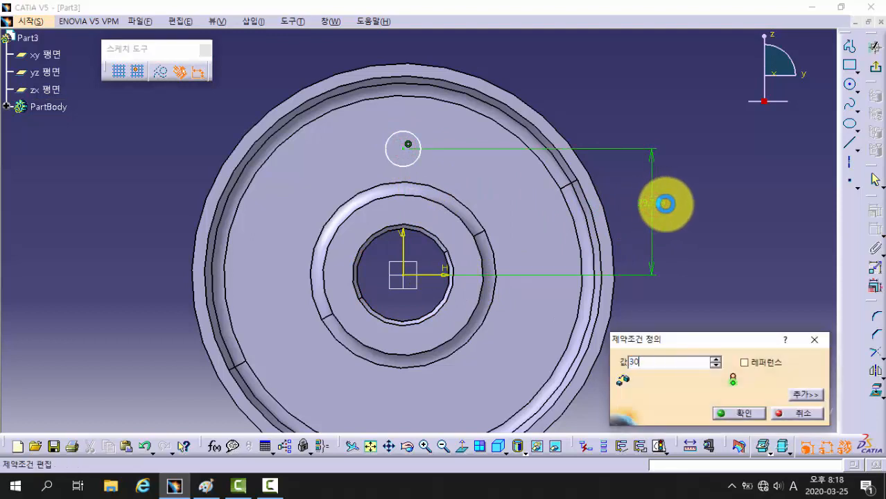
pyautogui.press('Return')
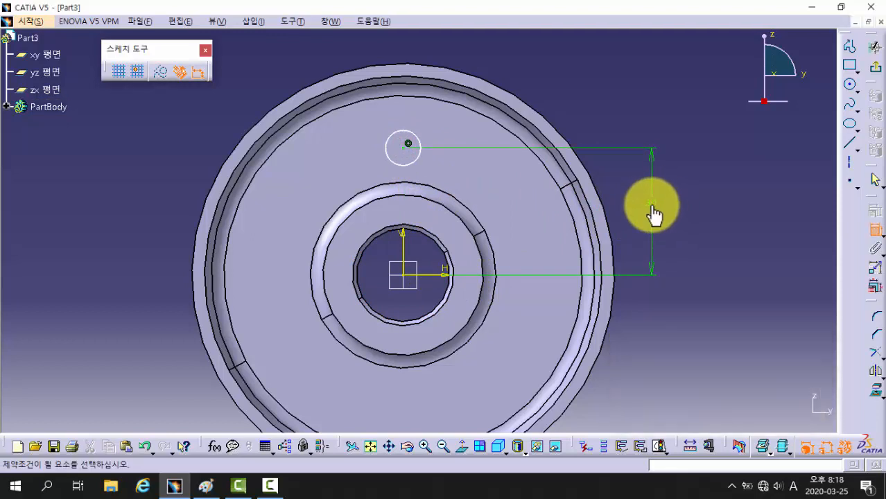
pyautogui.doubleClick(658, 201)
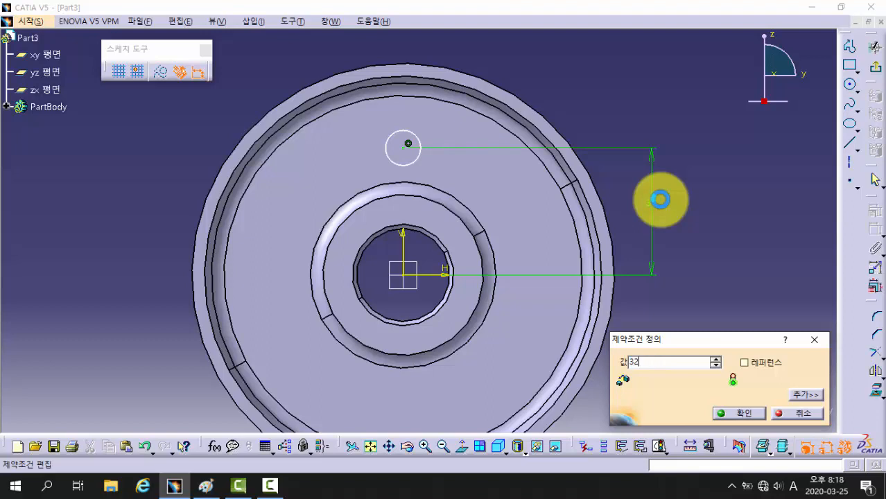
pyautogui.press('Return')
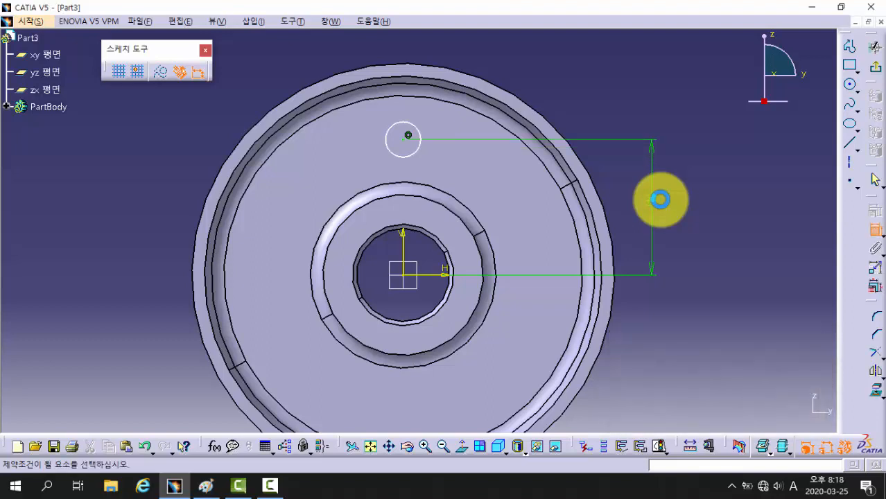
# - Dimension the small circle's diameter and set it to 12 mm
pyautogui.click(412, 126)
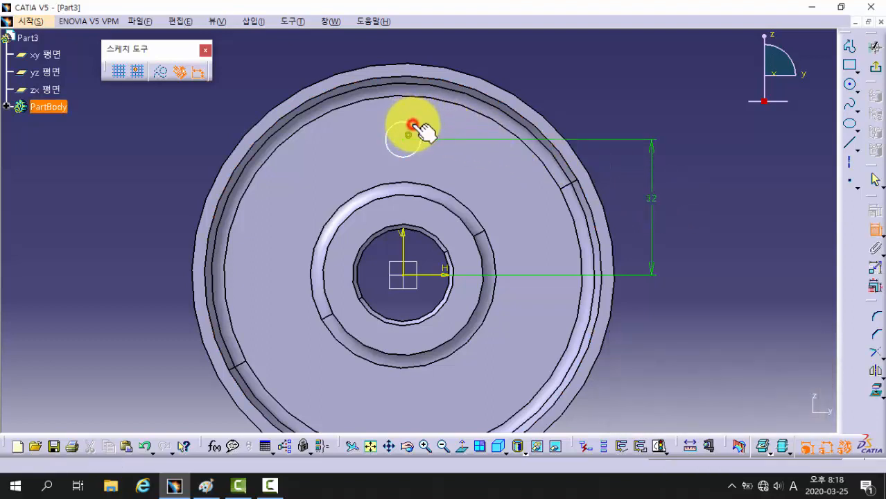
pyautogui.click(539, 72)
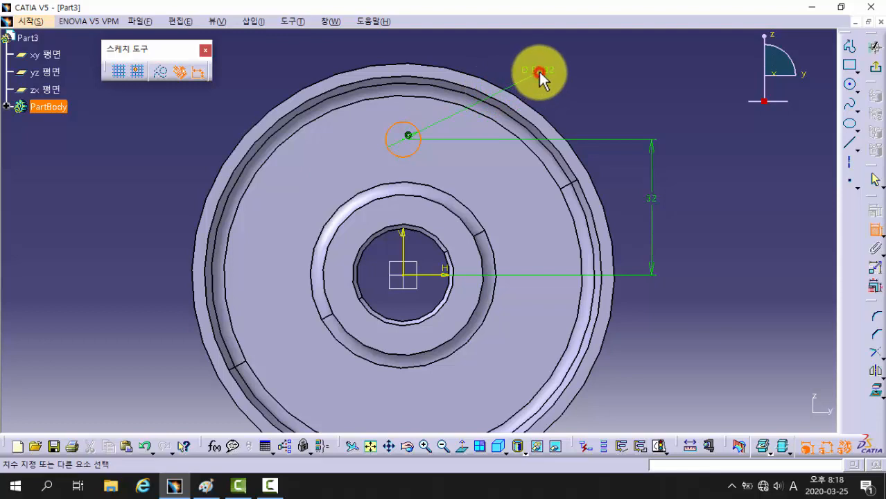
pyautogui.doubleClick(547, 72)
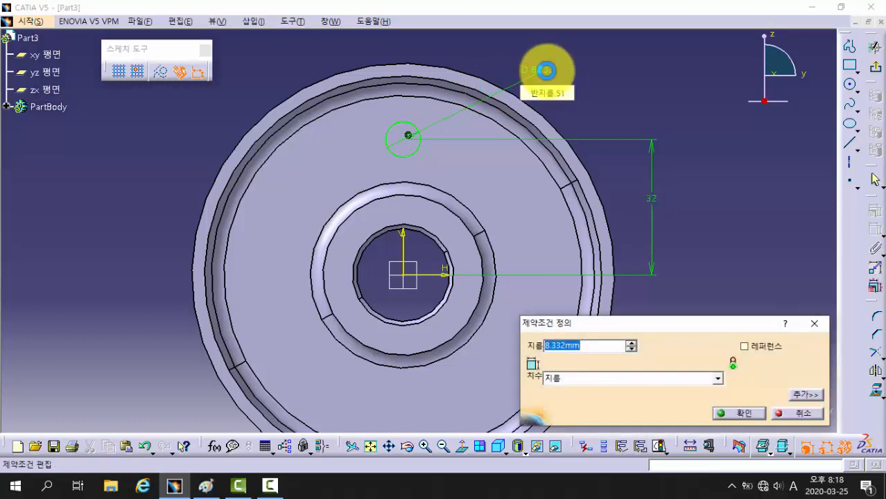
pyautogui.press('Return')
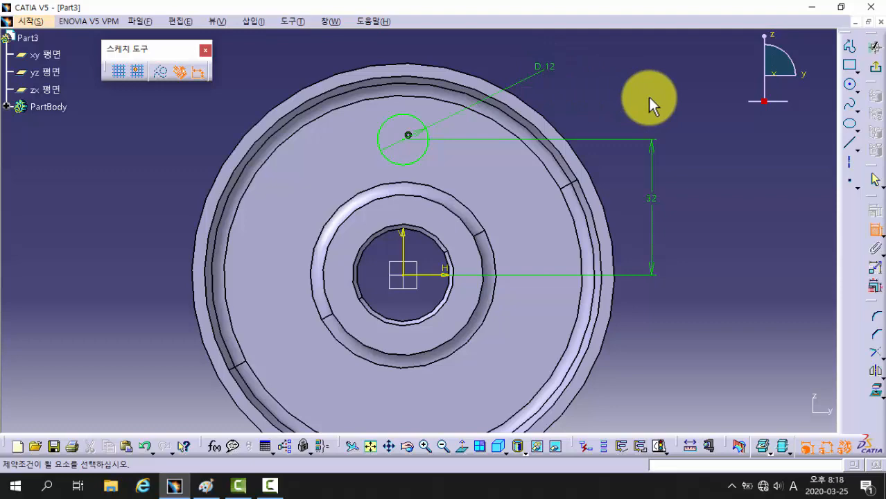
# - Finish the sketch and cut the circle through the wheel web with a Pocket of type Up to last
pyautogui.click(877, 67)
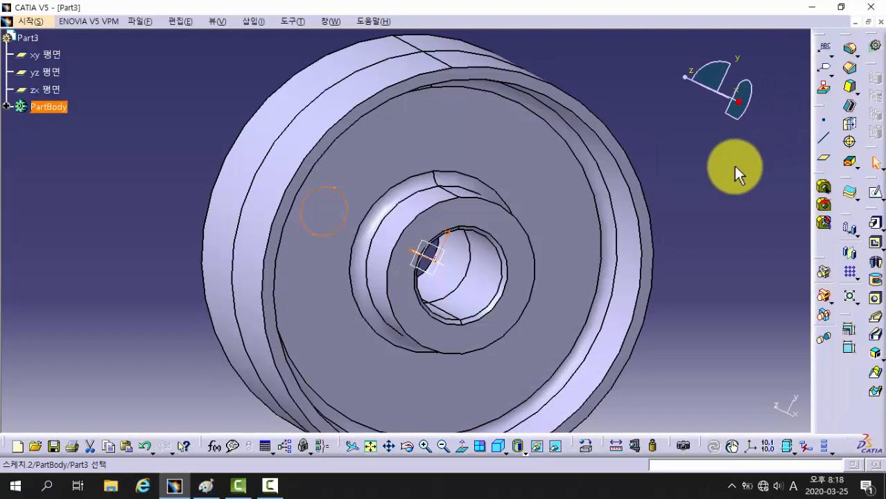
pyautogui.click(876, 246)
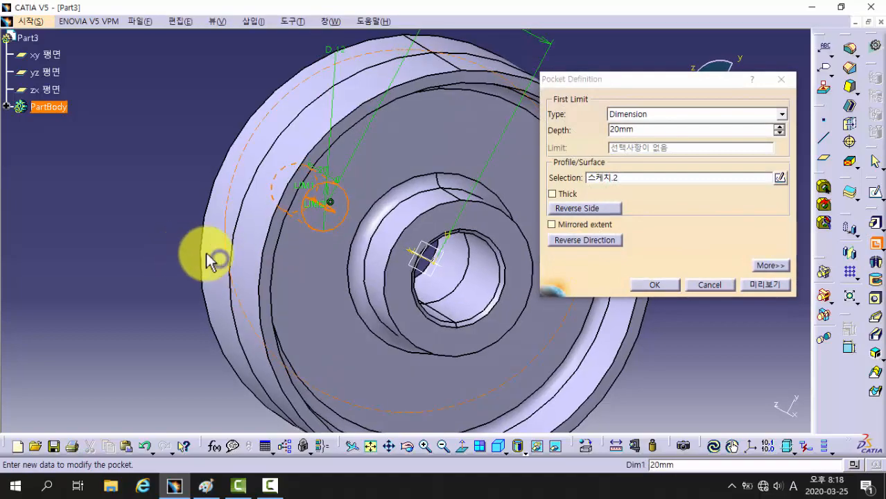
pyautogui.moveTo(396, 209); pyautogui.dragTo(518, 230, button='middle')
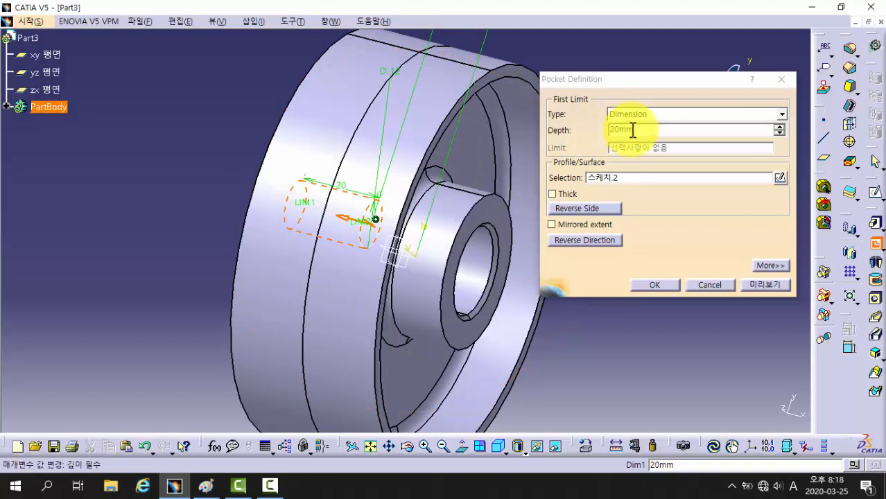
pyautogui.click(646, 115)
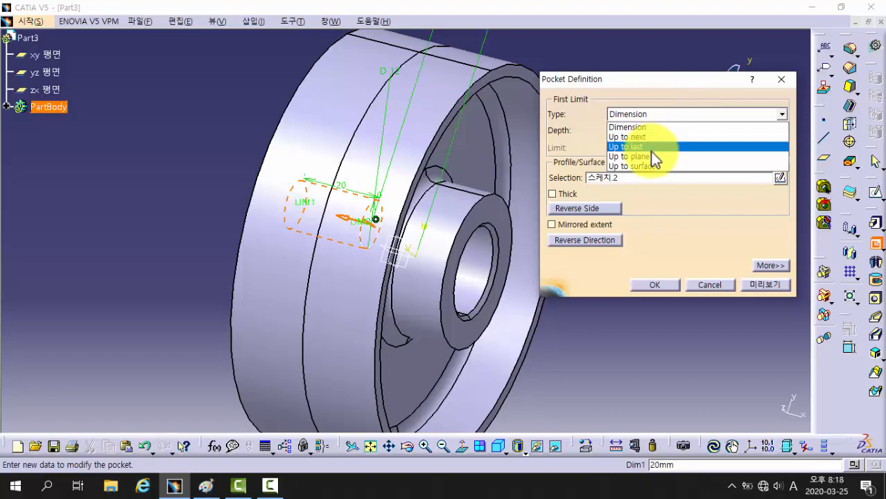
pyautogui.click(647, 147)
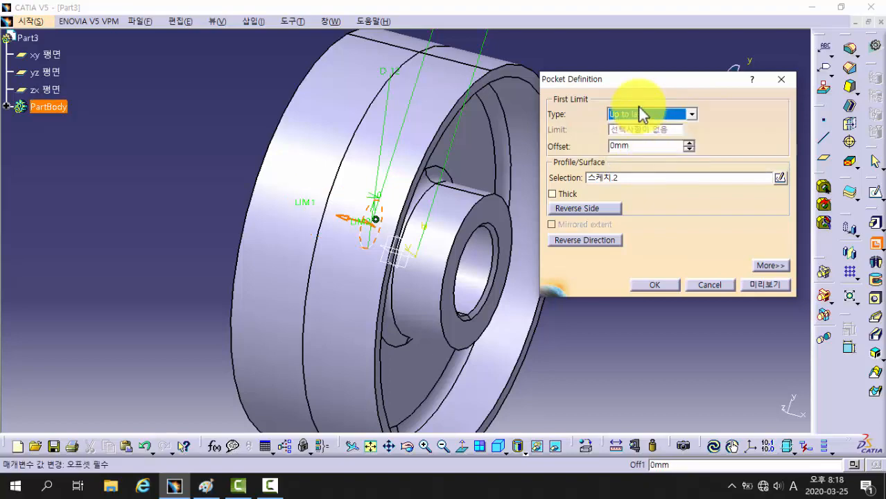
pyautogui.click(760, 290)
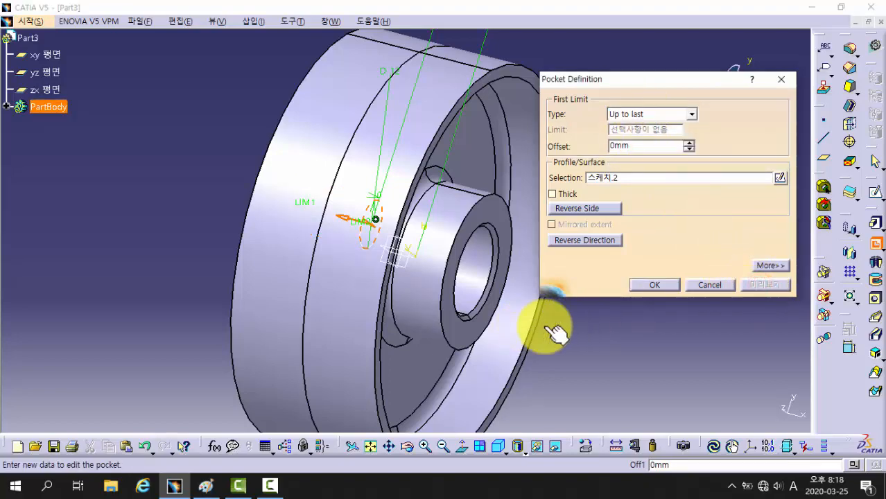
pyautogui.moveTo(559, 322); pyautogui.dragTo(445, 346, button='middle')
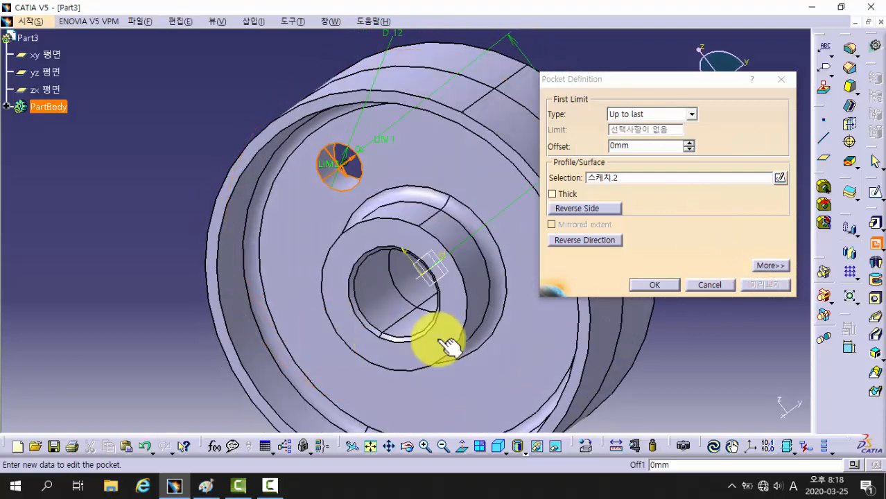
pyautogui.click(655, 285)
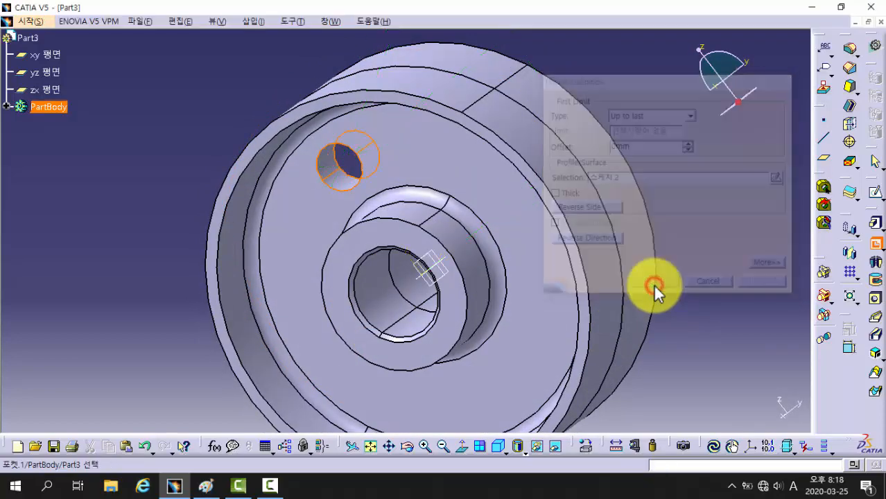
pyautogui.click(133, 236)
# - Start a circular pattern of the web hole with 3 instances and an angular spacing of 120 degrees
pyautogui.moveTo(132, 235); pyautogui.dragTo(475, 278, button='middle')
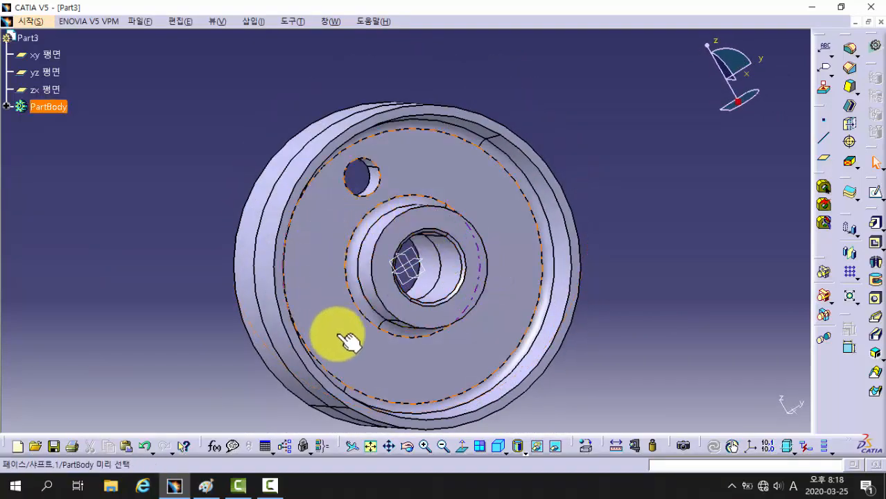
pyautogui.moveTo(275, 200); pyautogui.dragTo(228, 218, button='middle')
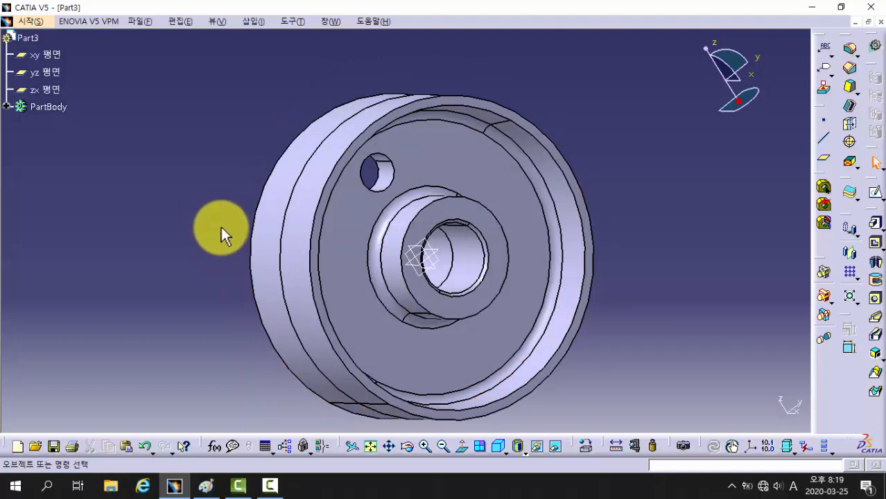
pyautogui.keyDown('ctrl'); pyautogui.moveTo(449, 229); pyautogui.dragTo(451, 206, button='middle'); pyautogui.keyUp('ctrl')
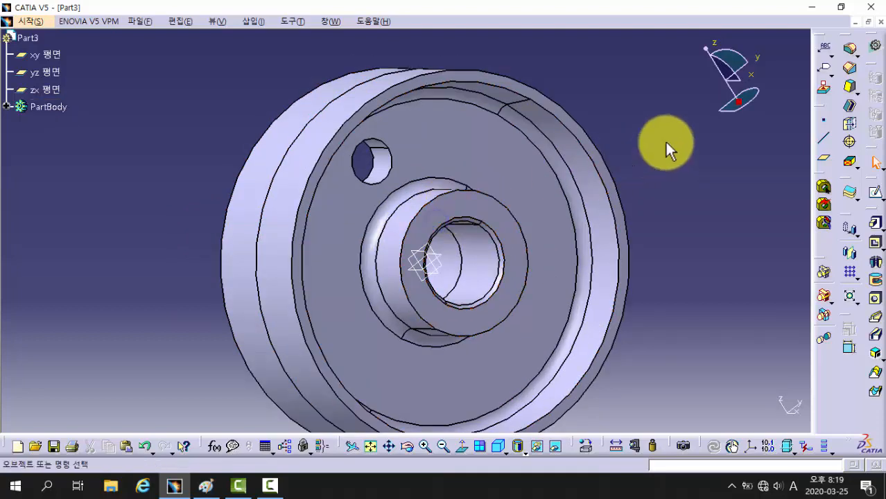
pyautogui.click(389, 165)
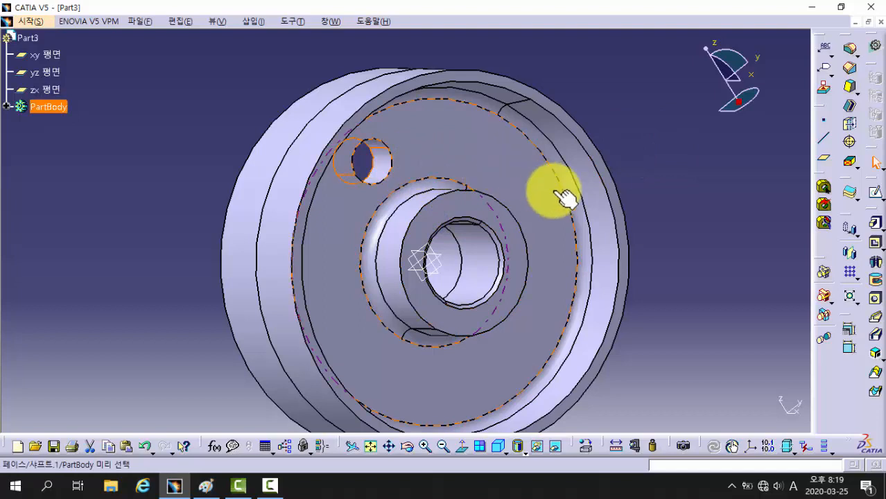
pyautogui.click(858, 278)
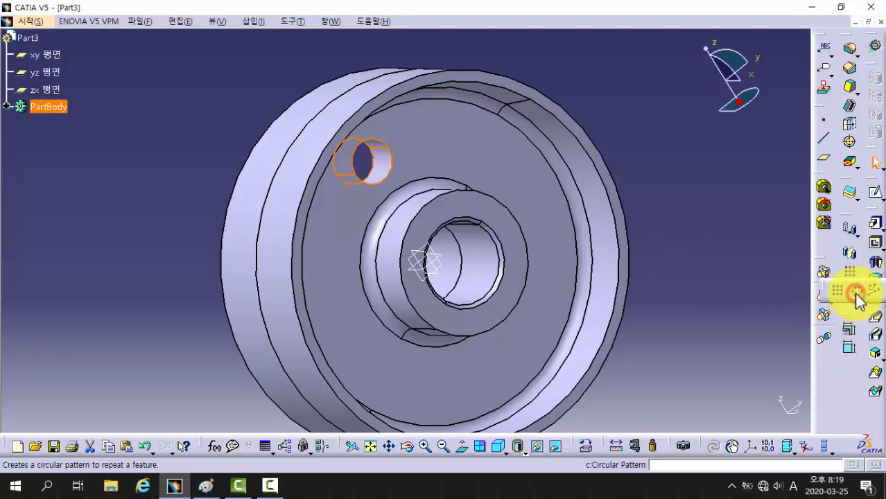
pyautogui.click(858, 296)
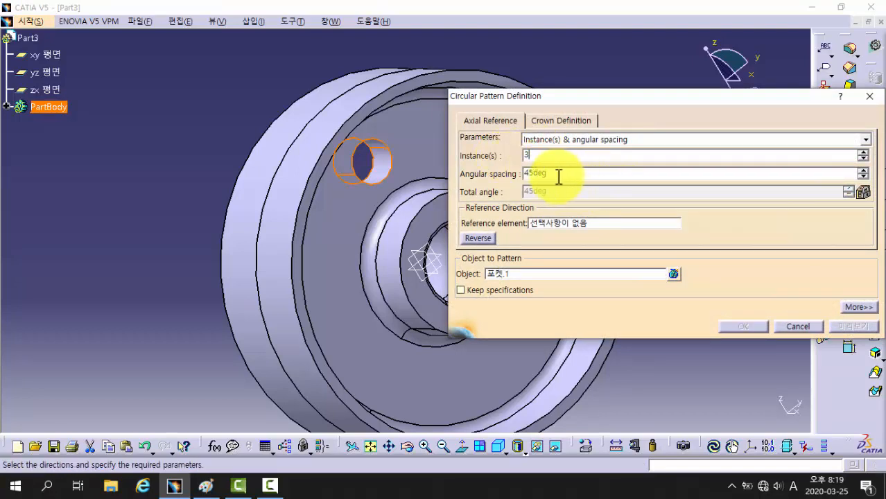
pyautogui.moveTo(560, 175); pyautogui.dragTo(469, 175)
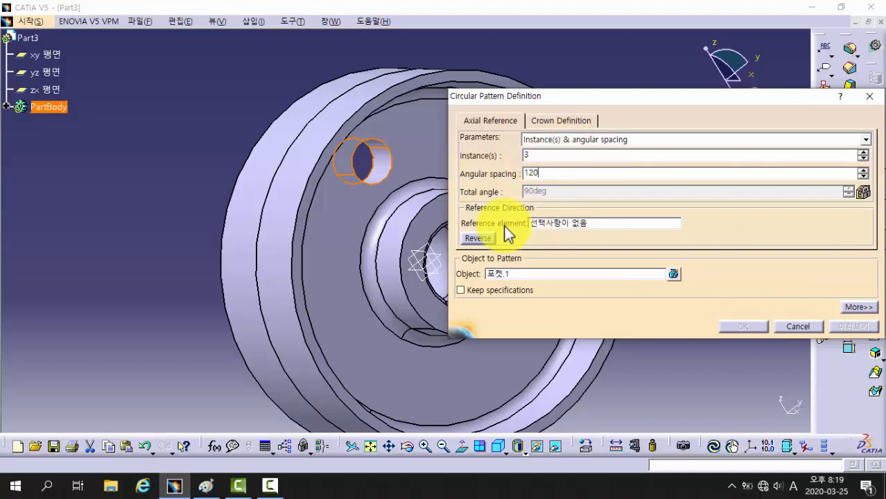
# - Use the wheel's outer cylindrical rim face as the rotation reference and create the circular hole pattern
pyautogui.click(553, 224)
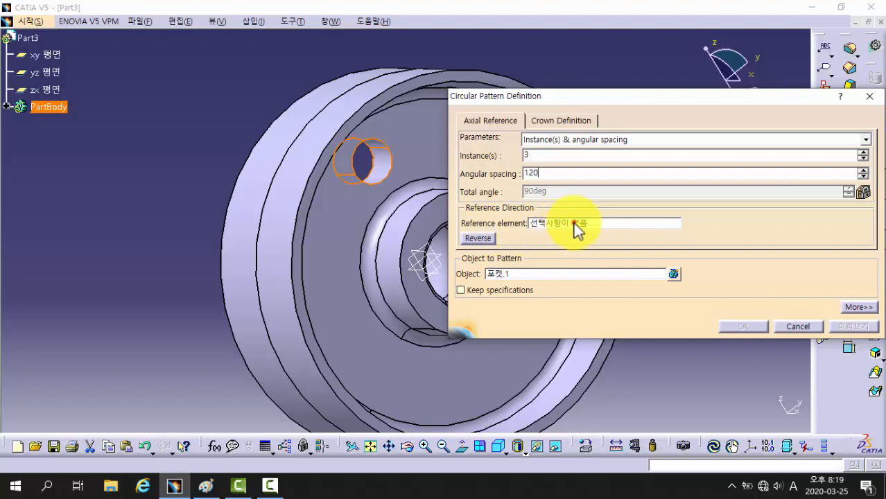
pyautogui.click(573, 223)
pyautogui.click(598, 224)
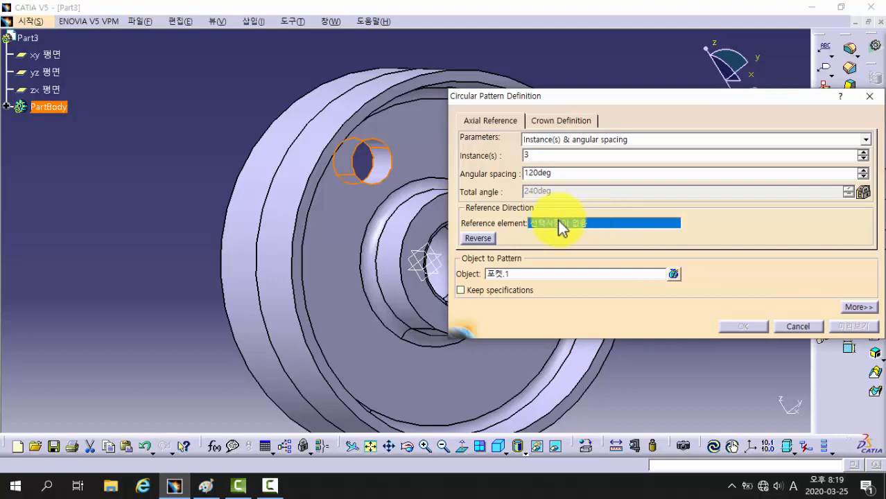
pyautogui.moveTo(182, 181); pyautogui.dragTo(97, 175, button='middle')
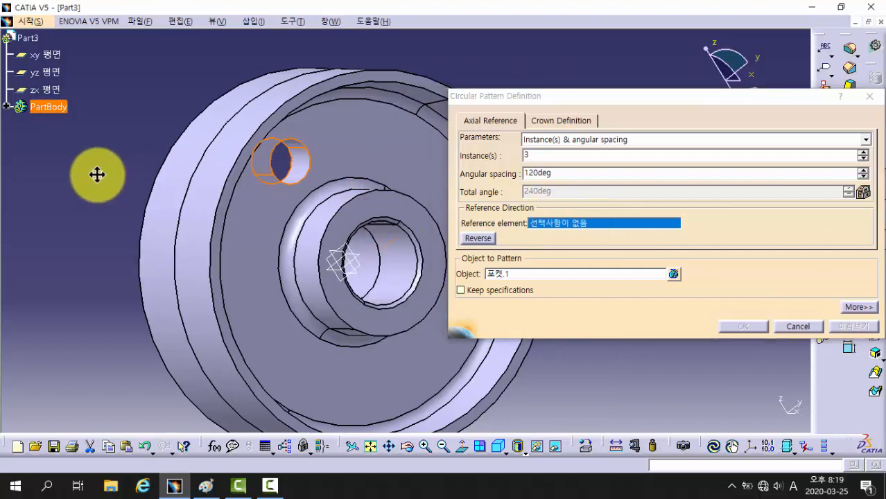
pyautogui.click(194, 213)
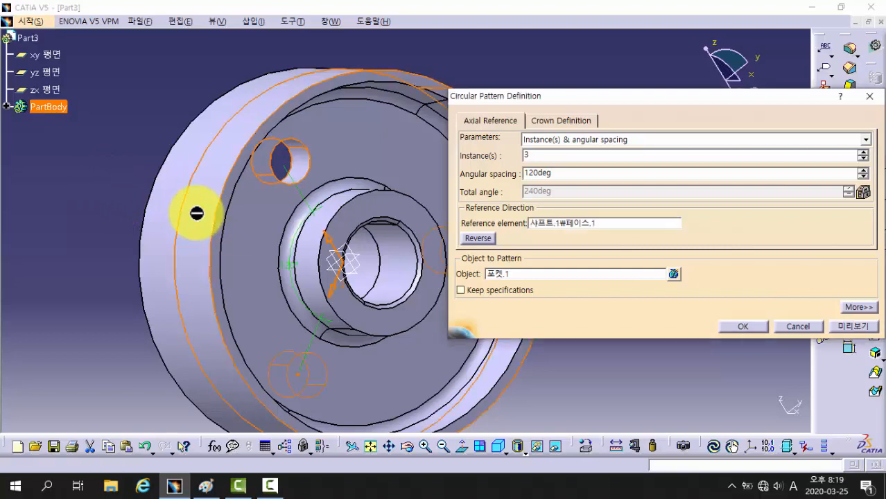
pyautogui.moveTo(290, 252); pyautogui.dragTo(237, 254, button='middle')
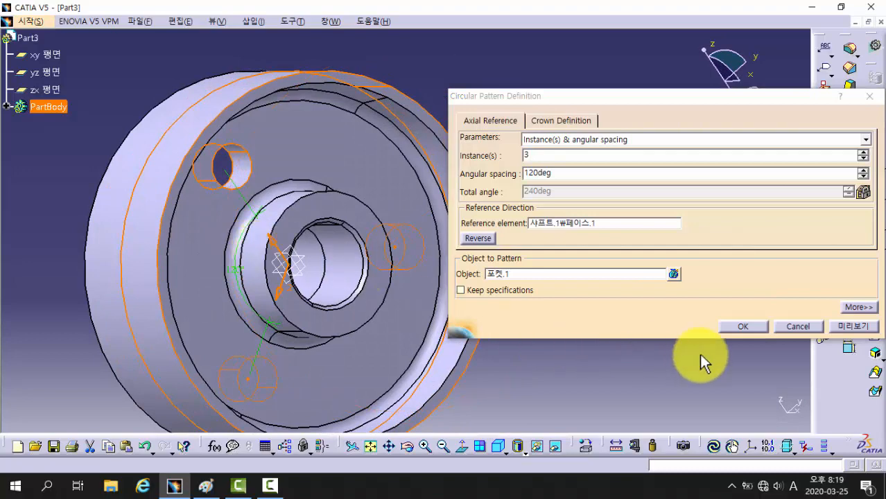
pyautogui.click(853, 325)
pyautogui.click(743, 326)
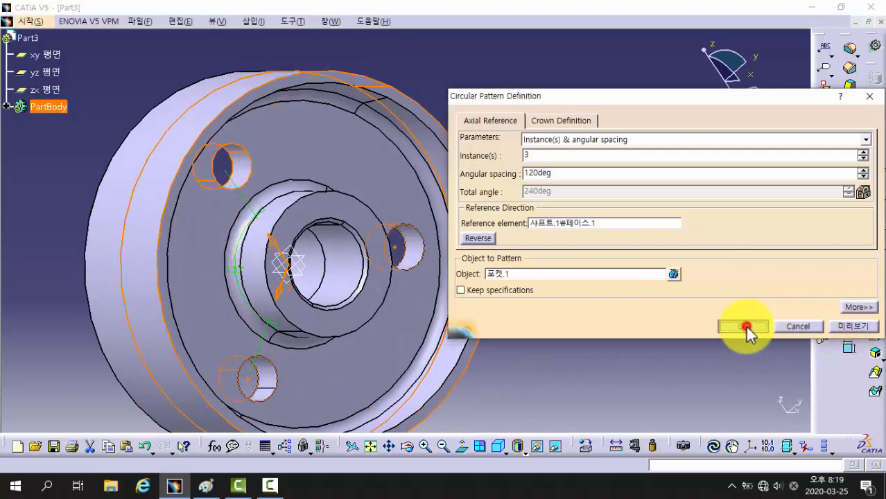
pyautogui.click(582, 256)
pyautogui.moveTo(583, 256); pyautogui.dragTo(488, 127, button='middle')
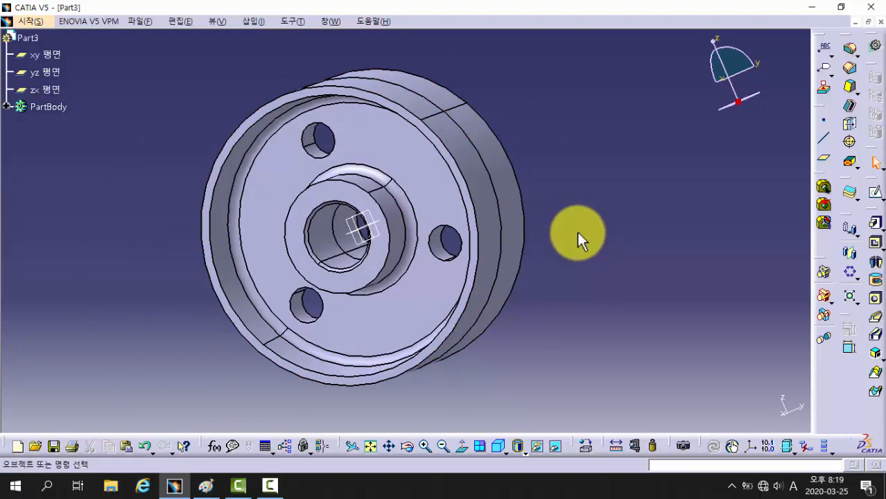
pyautogui.moveTo(501, 441); pyautogui.dragTo(564, 202, button='middle')
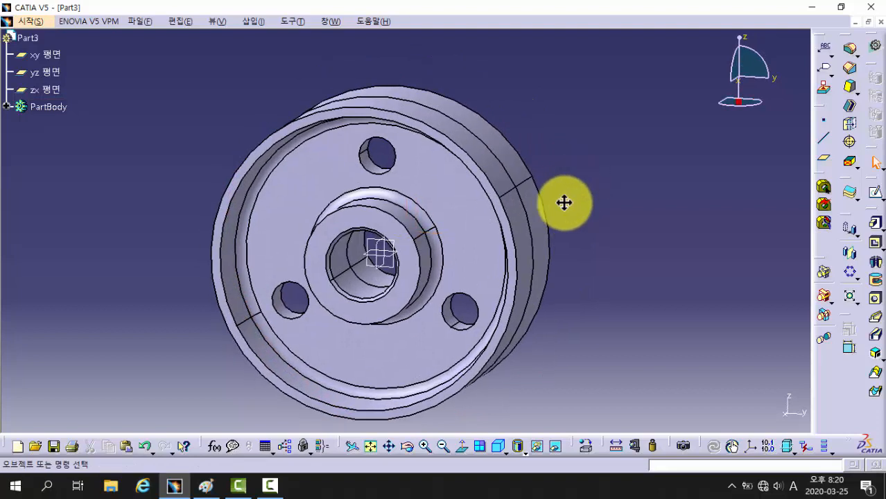